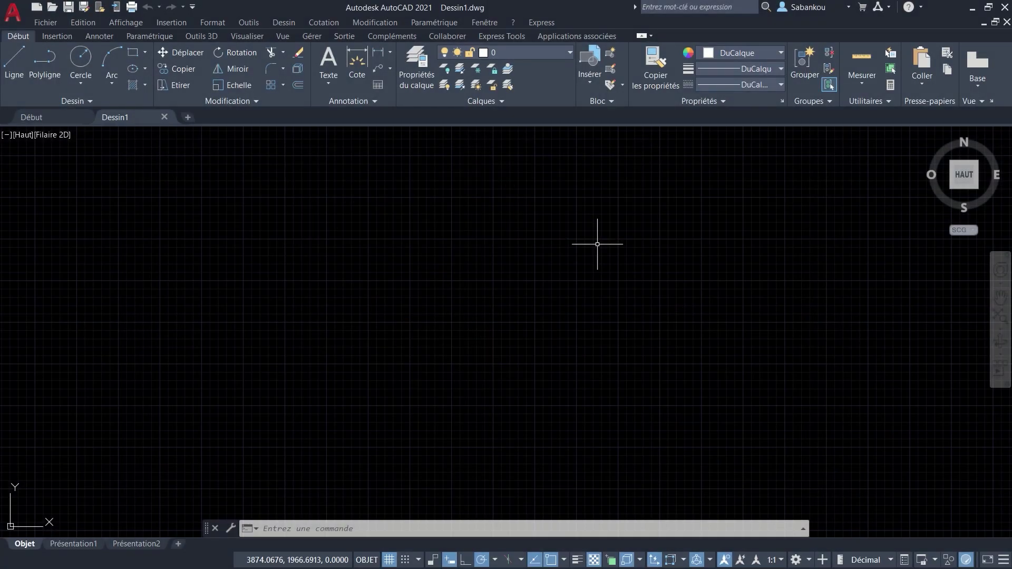
# Step: Switch to the southwest isometric view and start HELICE, placing the base centre
pyautogui.moveTo(933, 137)
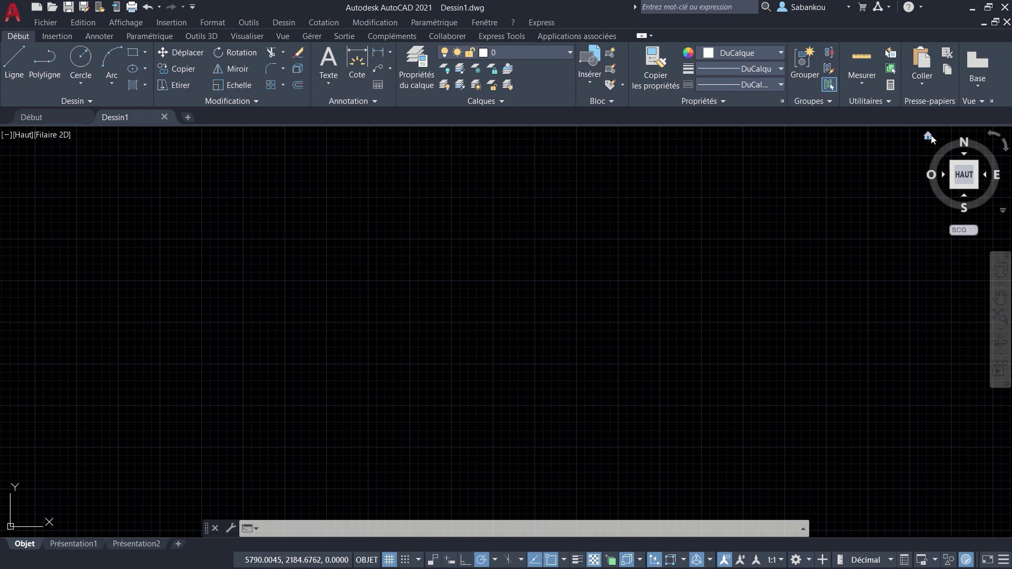
pyautogui.click(929, 137)
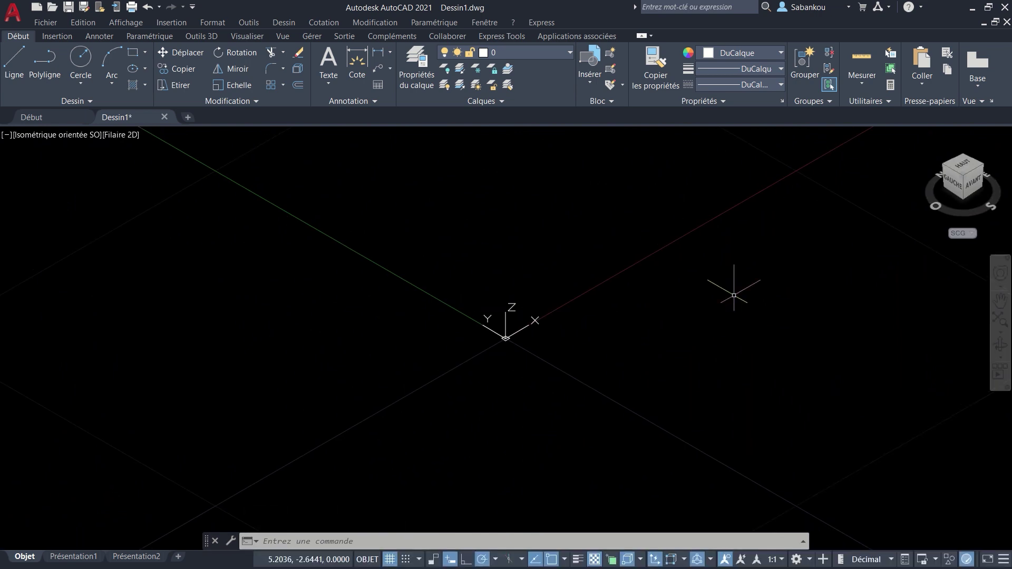
pyautogui.write('helice')
pyautogui.press('Return')
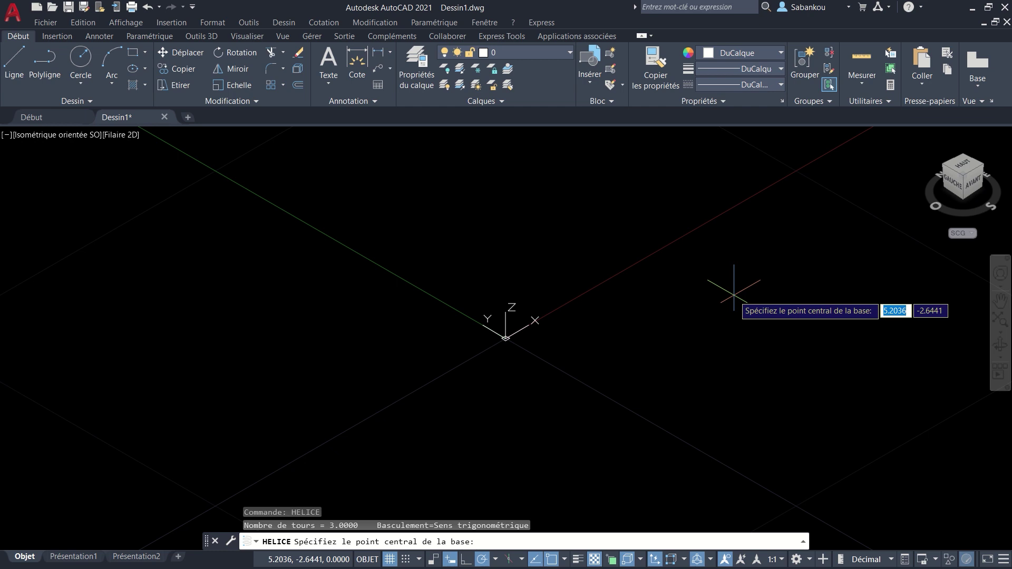
pyautogui.click(778, 304)
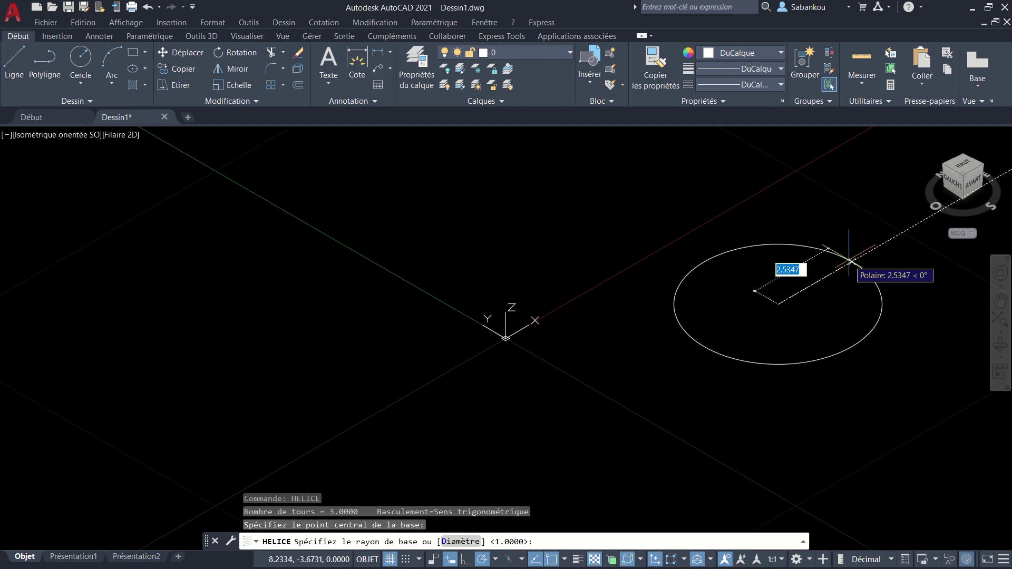
# Step: Give the helix a base radius of 75 and a top radius of 75
pyautogui.write('75')
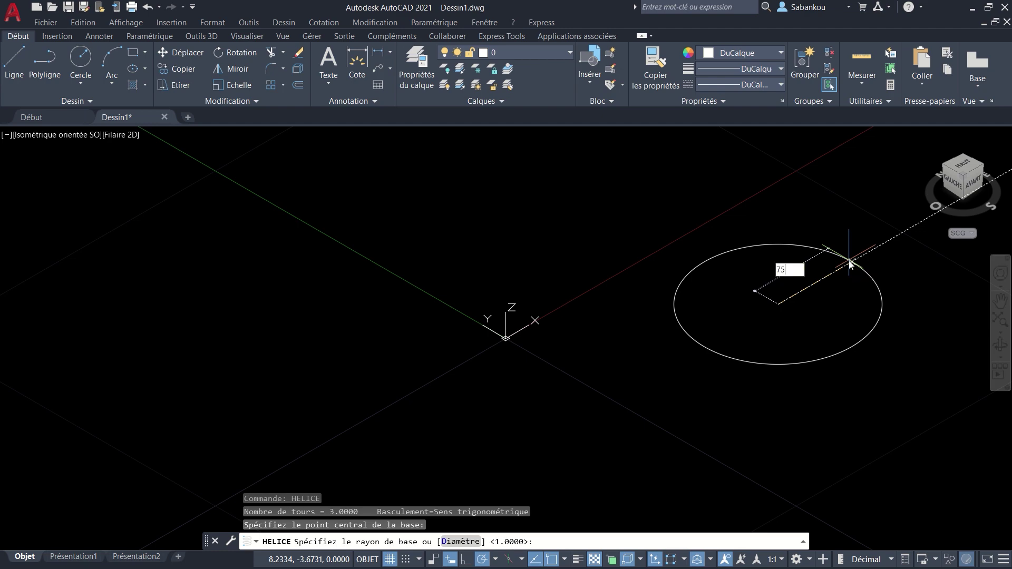
pyautogui.press('Return')
pyautogui.scroll(-3, 849, 261)
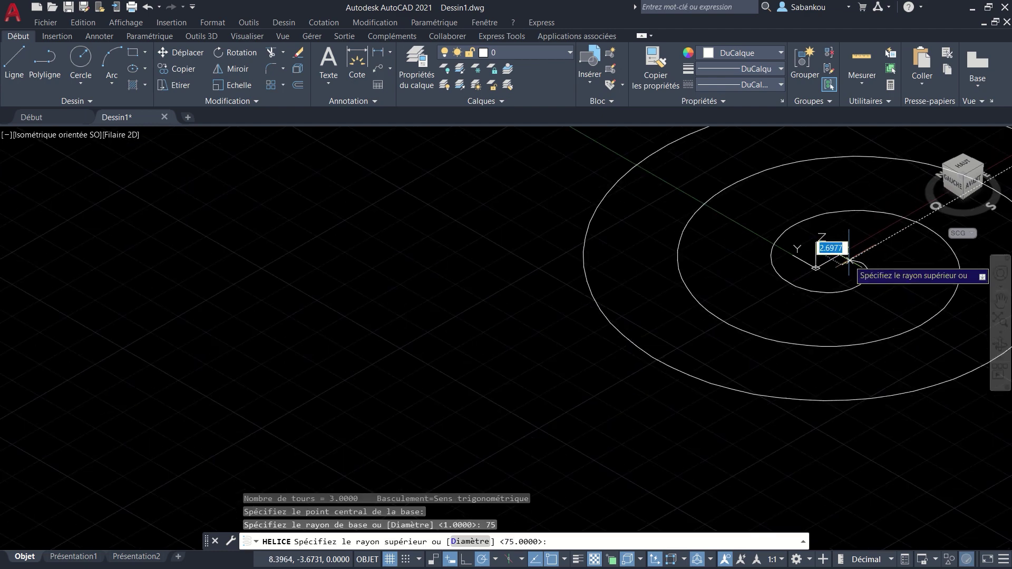
pyautogui.moveTo(819, 254); pyautogui.dragTo(659, 385, button='middle')
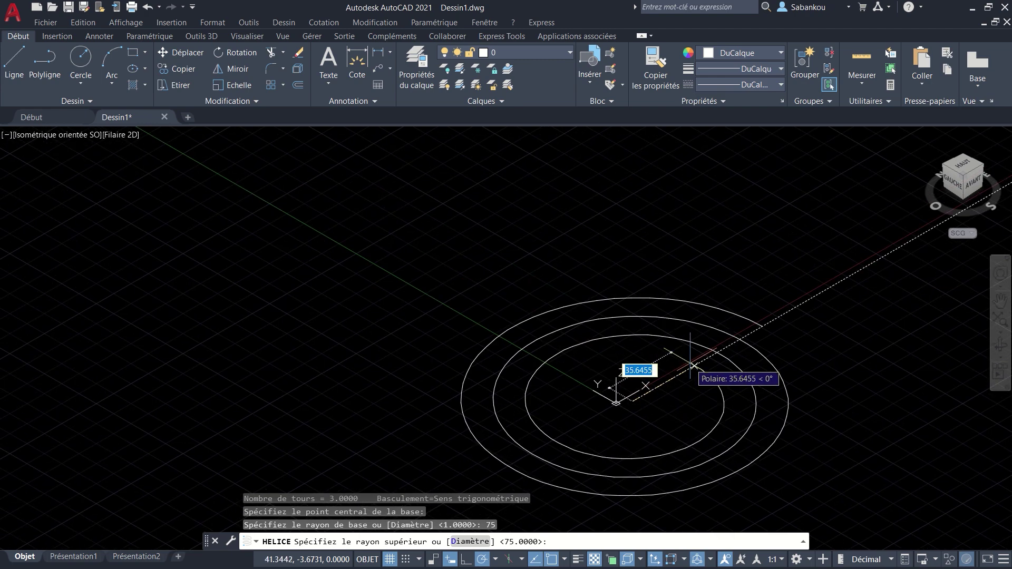
pyautogui.write('75')
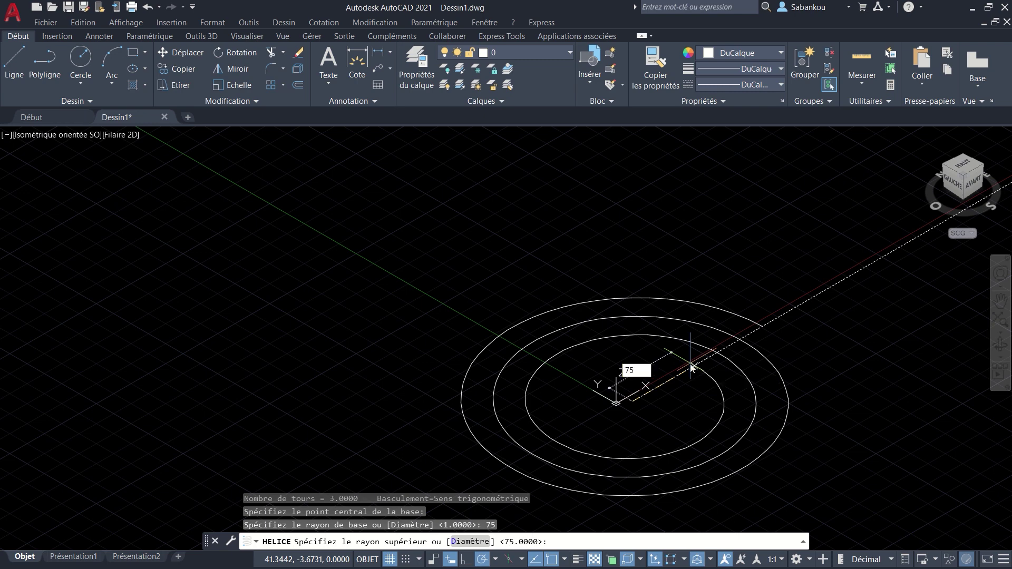
pyautogui.press('Return')
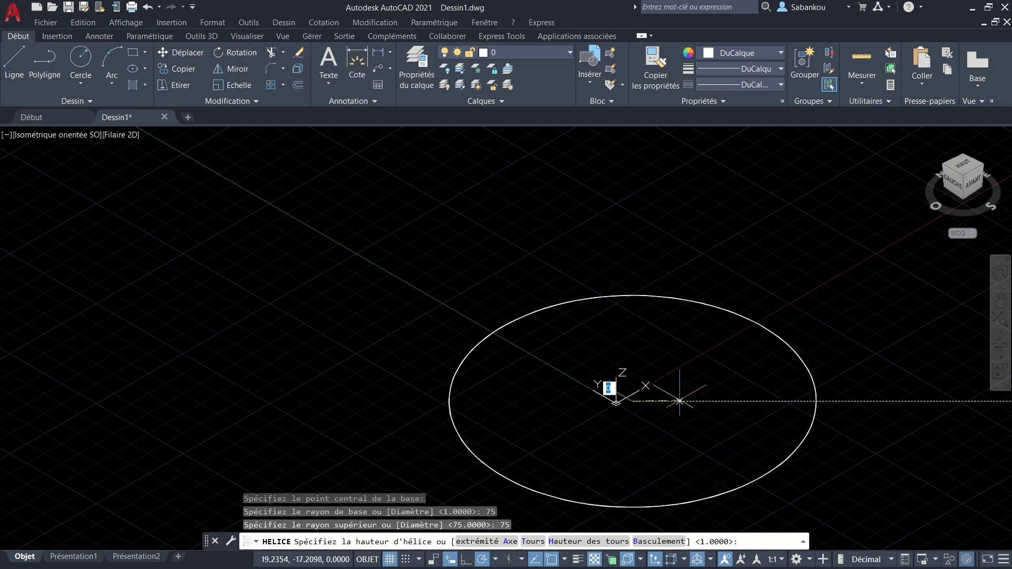
# Step: Finish the helix with 30 turns and a turn height of 15
pyautogui.click(533, 548)
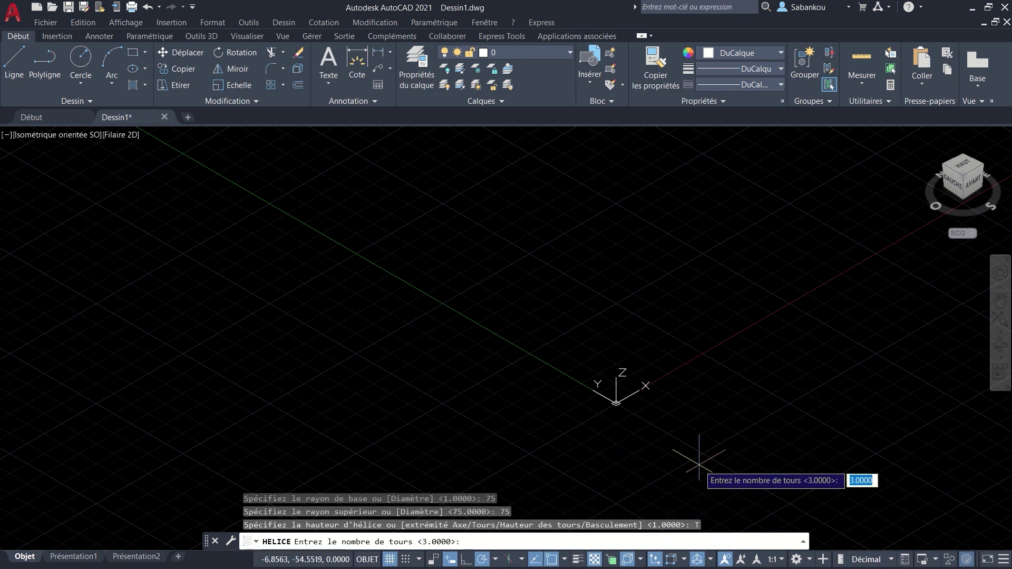
pyautogui.write('30')
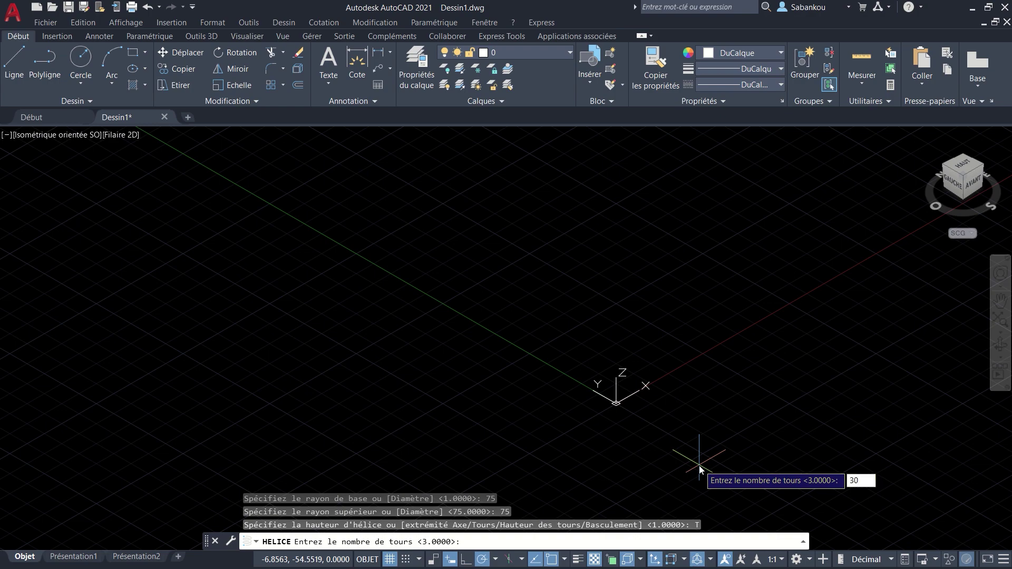
pyautogui.press('Return')
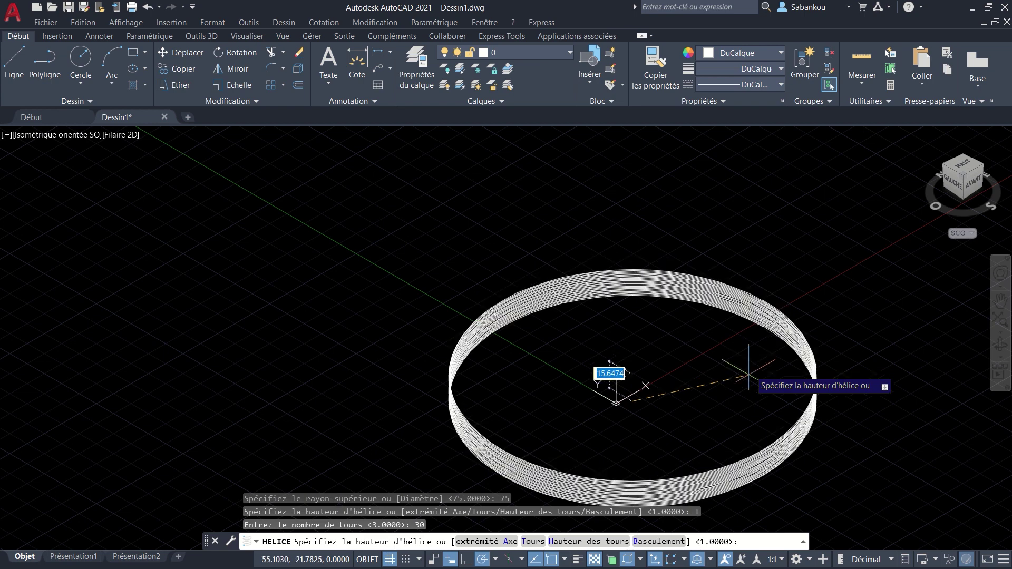
pyautogui.click(608, 542)
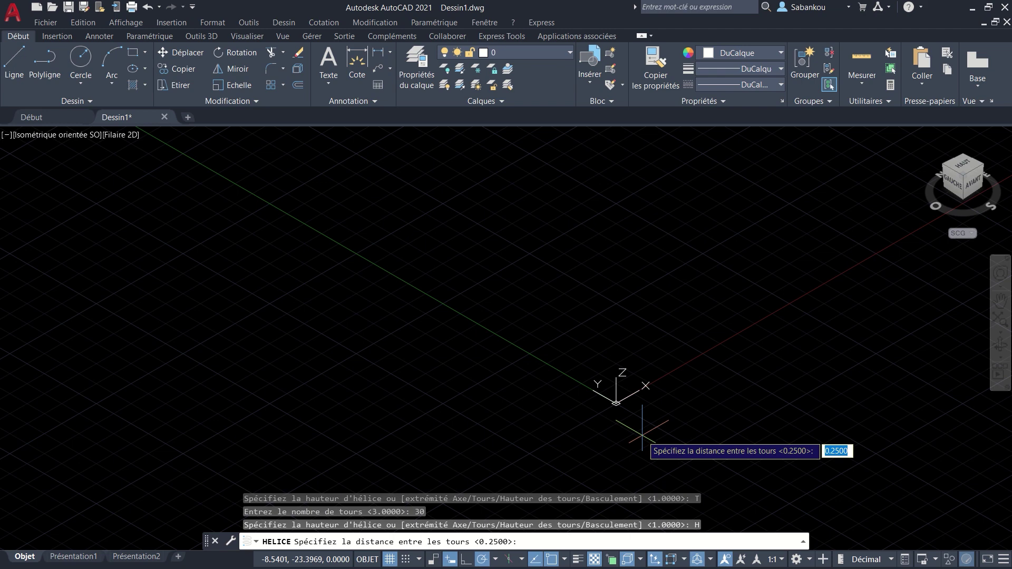
pyautogui.press('BackSpace')
pyautogui.write('15')
pyautogui.press('Return')
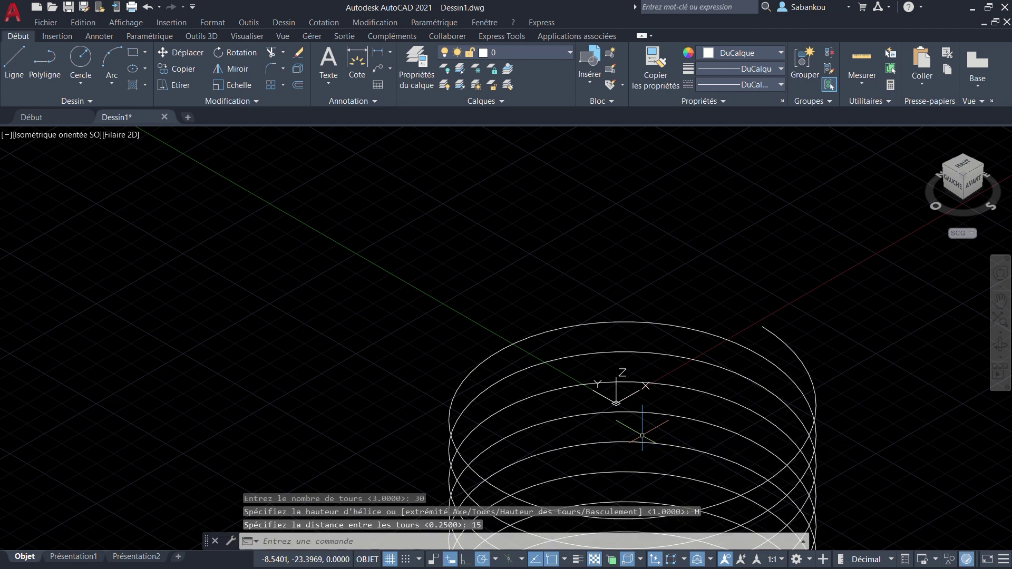
# Step: Zoom and pan around the finished helix, then bring up the viewport's preset view list
pyautogui.scroll(-5, 643, 435)
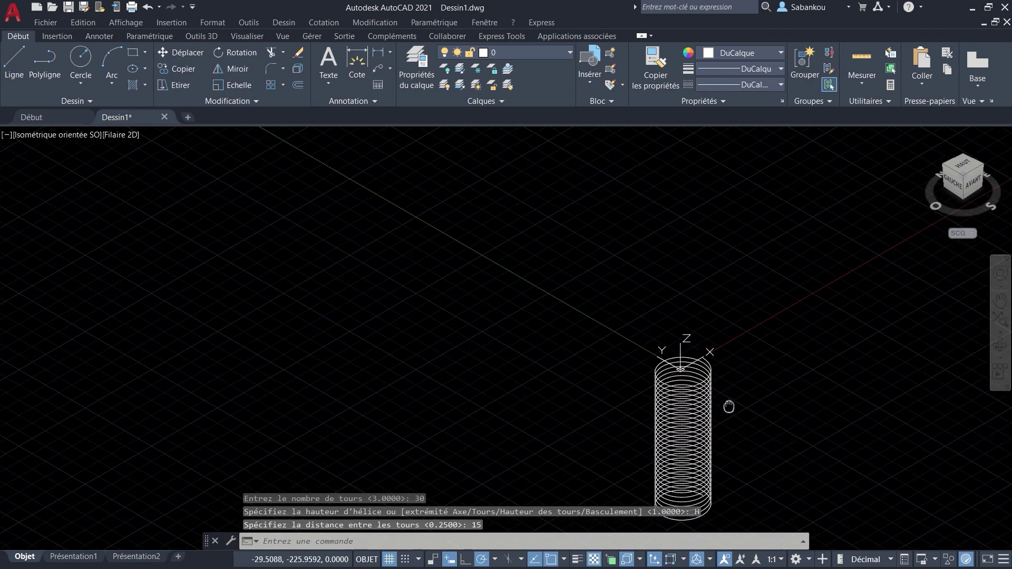
pyautogui.scroll(5, 697, 306)
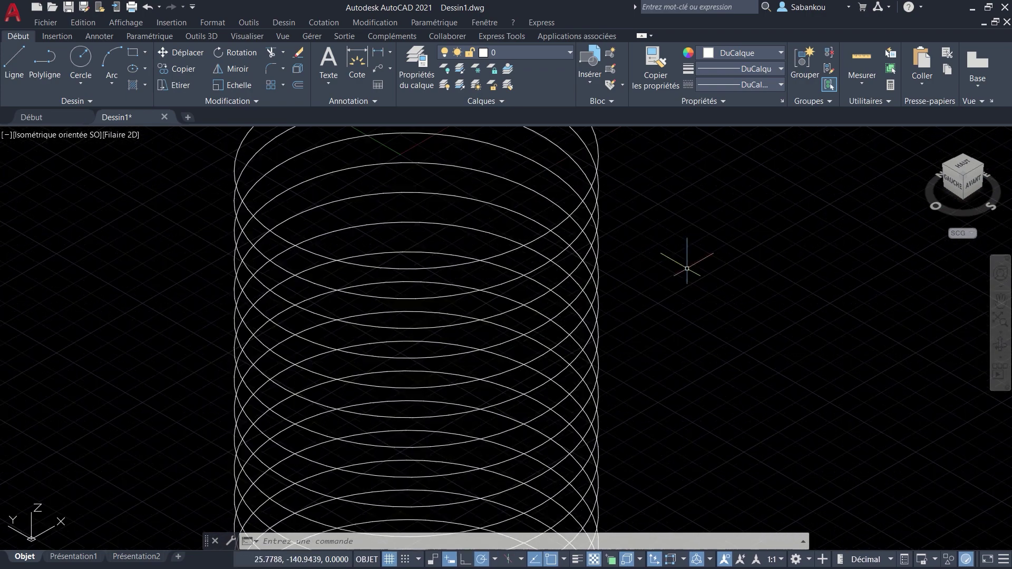
pyautogui.moveTo(666, 312); pyautogui.dragTo(676, 235, button='middle')
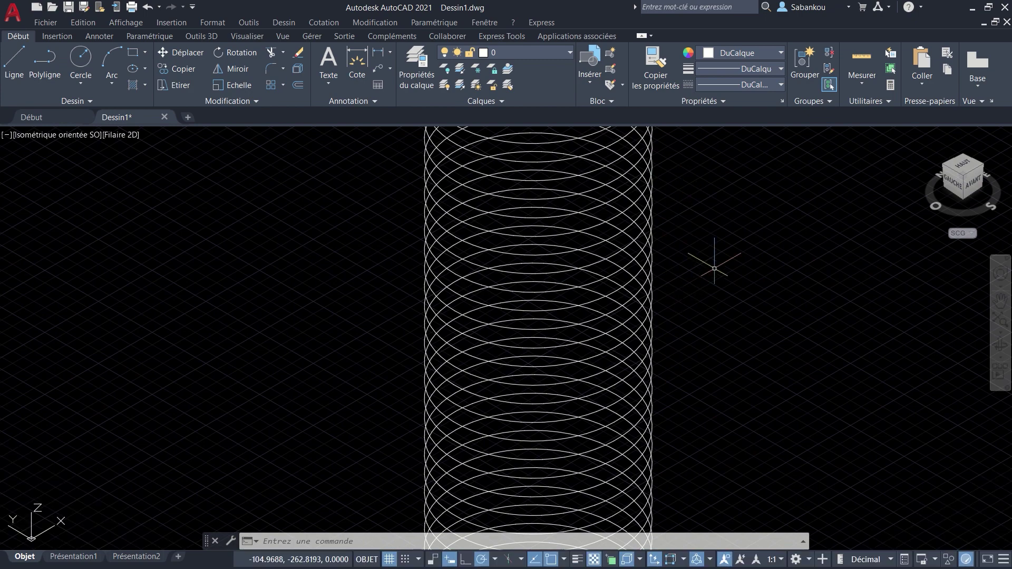
pyautogui.moveTo(764, 254); pyautogui.dragTo(829, 369, button='middle')
pyautogui.scroll(2, 746, 289)
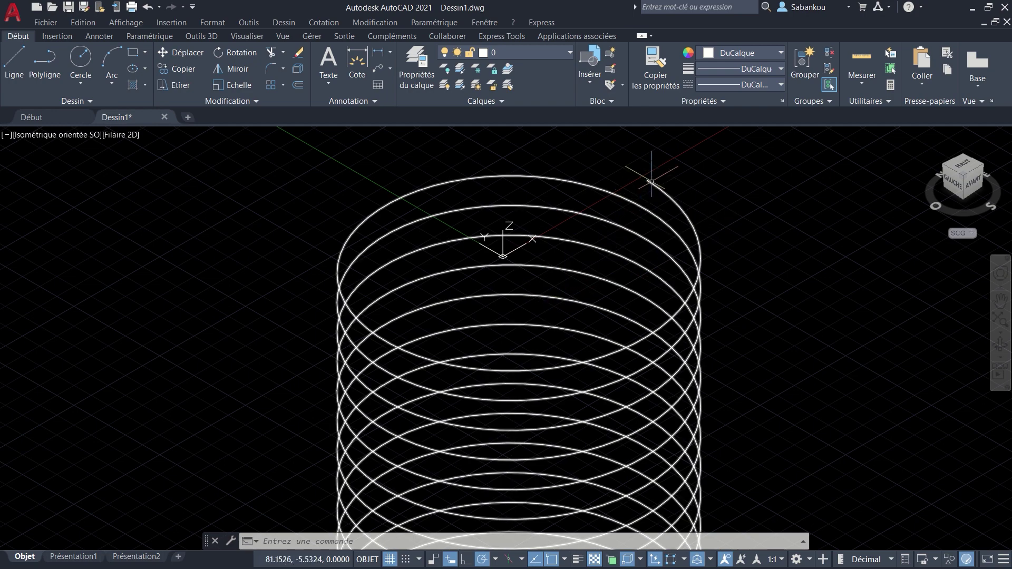
pyautogui.moveTo(652, 182)
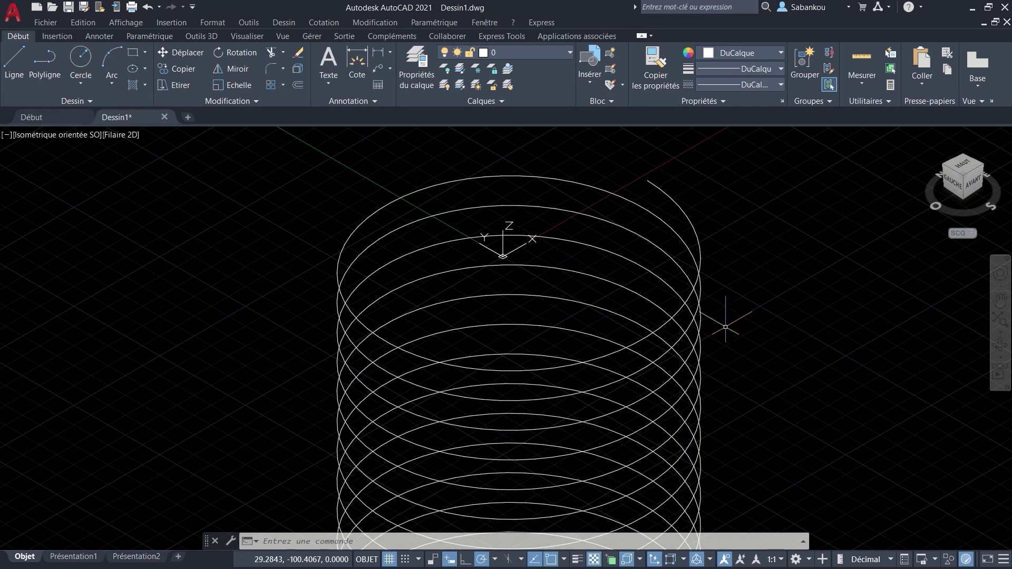
pyautogui.scroll(2, 664, 380)
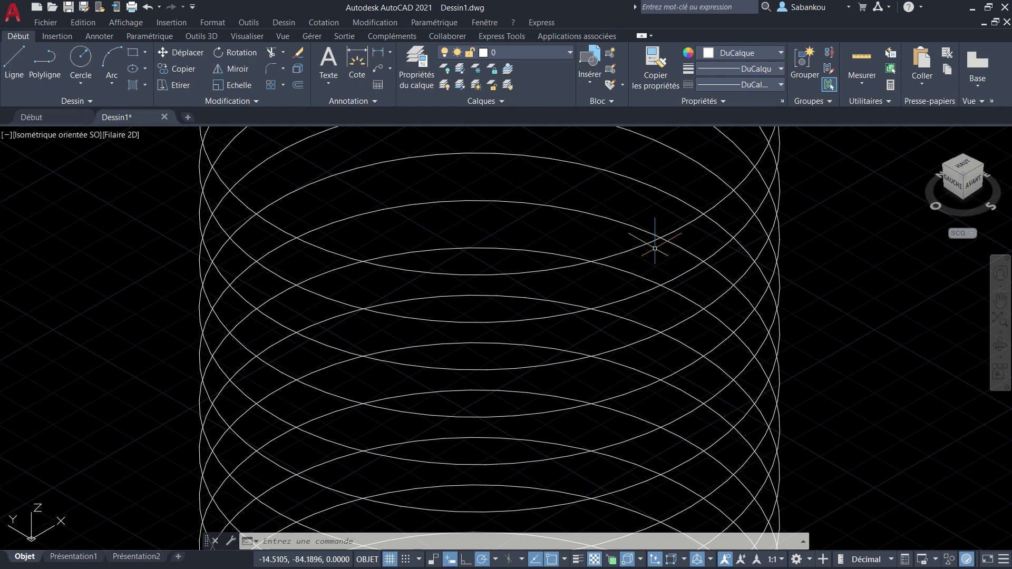
pyautogui.scroll(-5, 780, 282)
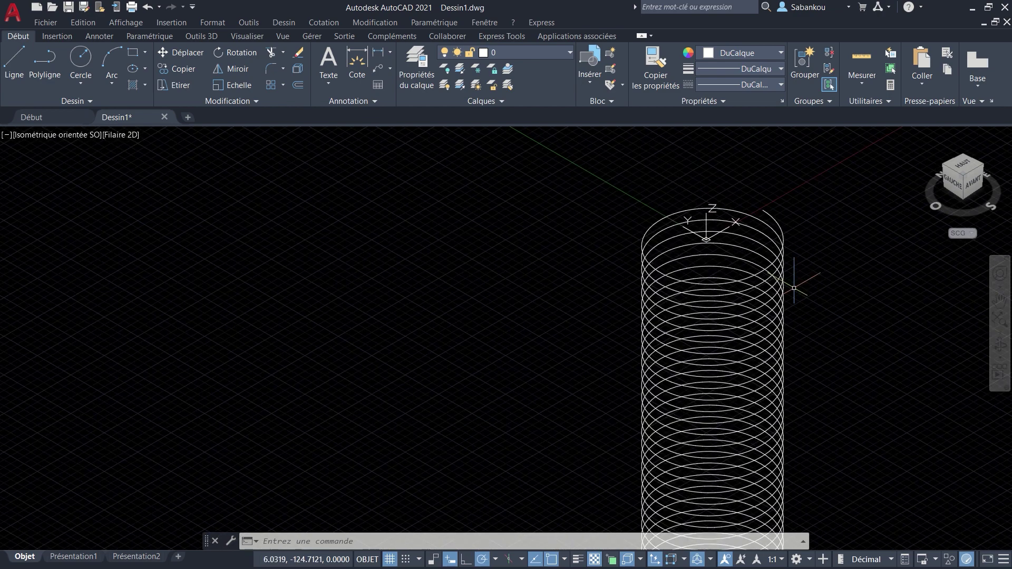
pyautogui.moveTo(790, 282); pyautogui.dragTo(712, 230, button='middle')
pyautogui.scroll(-2, 730, 276)
pyautogui.moveTo(682, 262); pyautogui.dragTo(644, 255, button='middle')
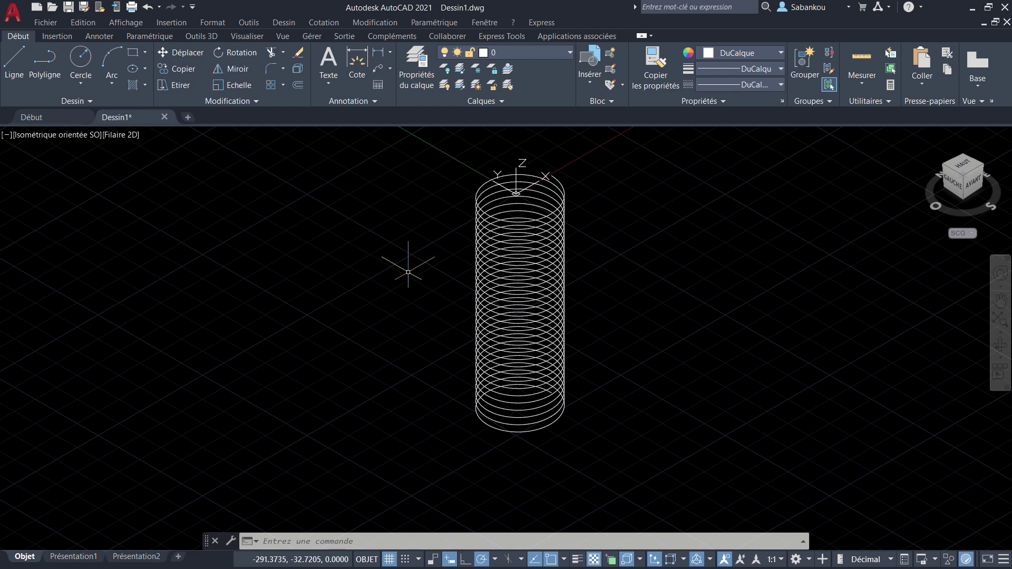
pyautogui.click(59, 139)
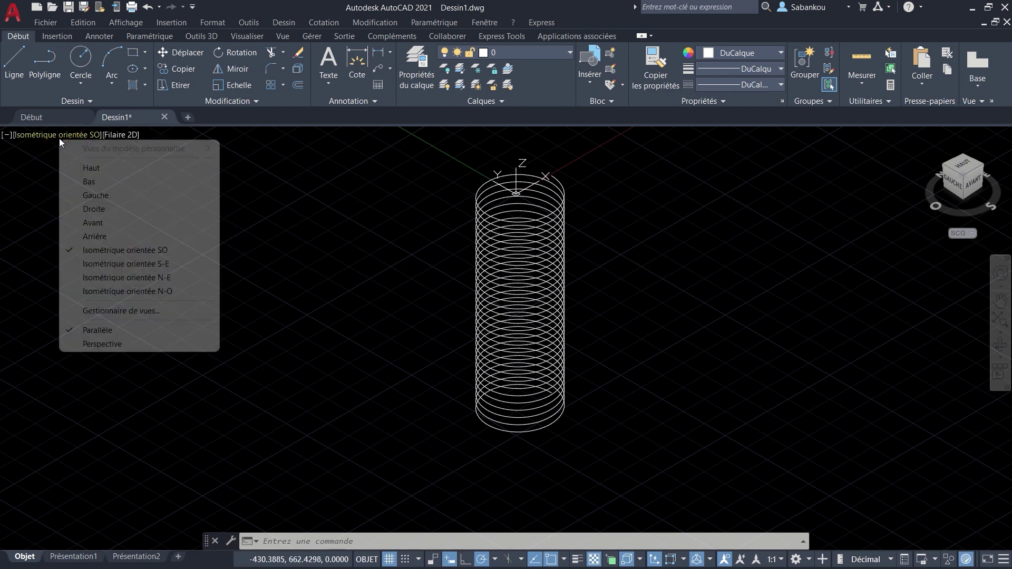
# Step: Switch to the front view and begin a line at the helix's top end
pyautogui.click(190, 222)
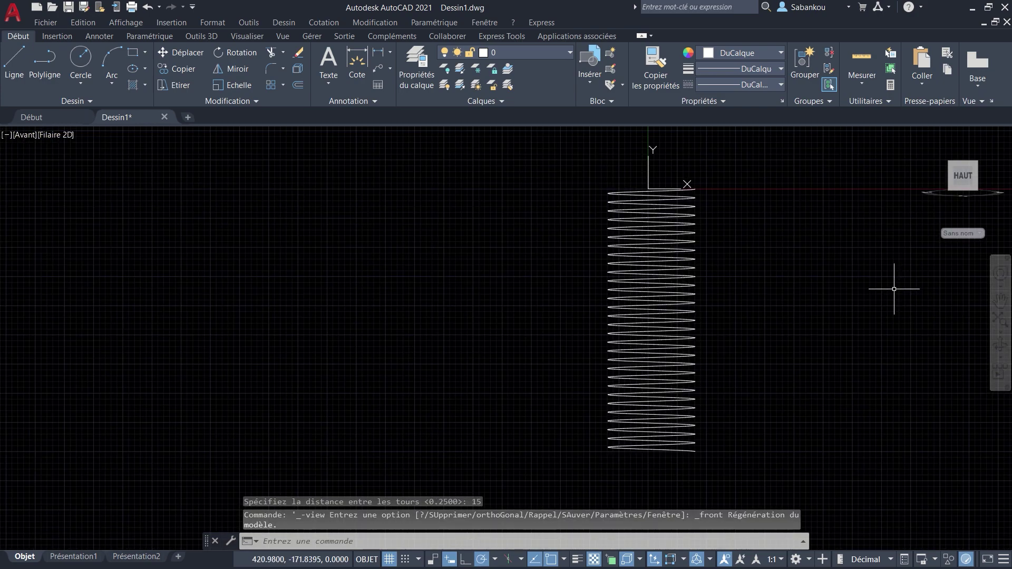
pyautogui.scroll(3, 748, 276)
pyautogui.moveTo(660, 223); pyautogui.dragTo(655, 350, button='middle')
pyautogui.scroll(2, 651, 227)
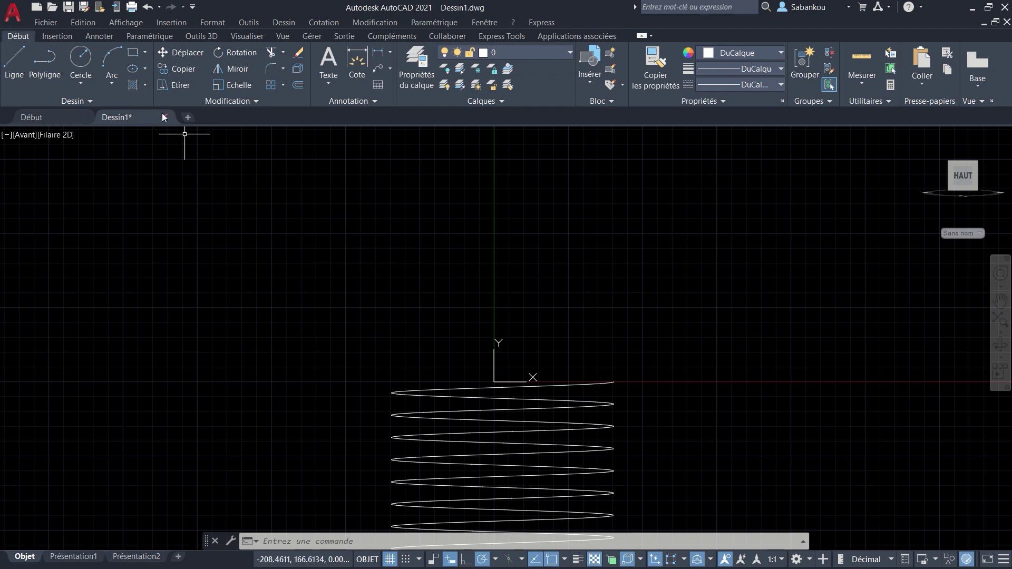
pyautogui.click(15, 61)
pyautogui.scroll(2, 635, 381)
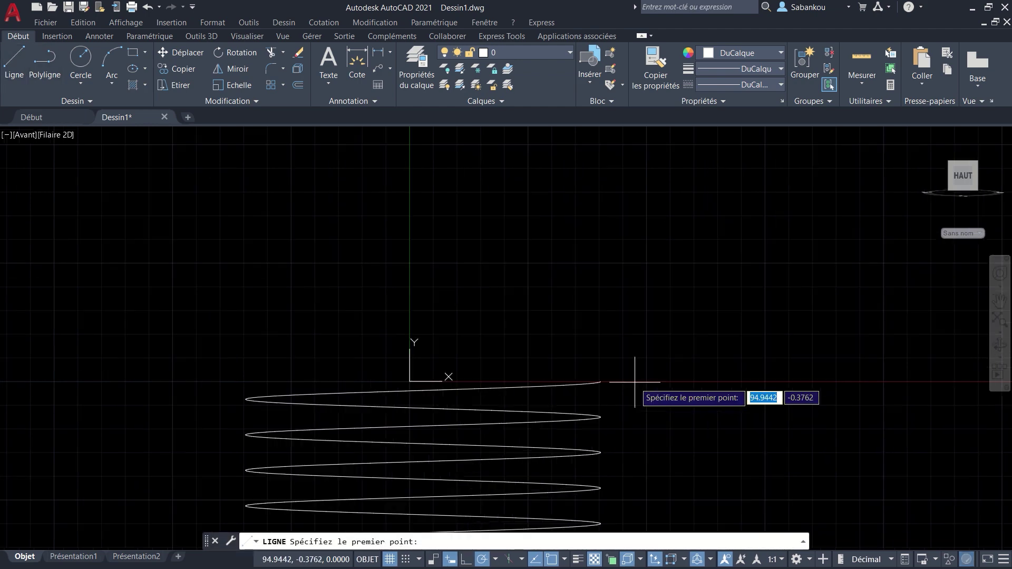
pyautogui.scroll(6, 635, 381)
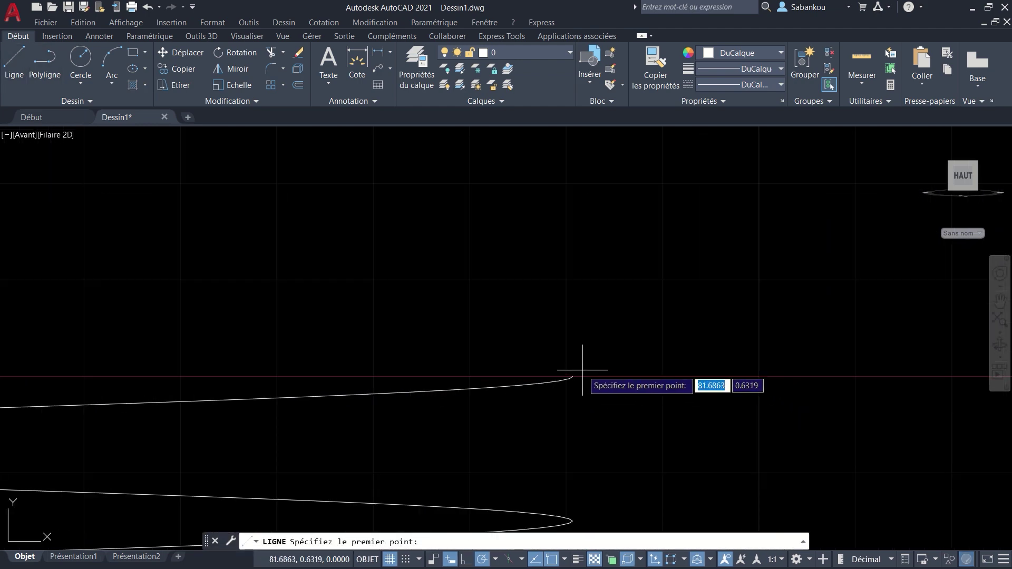
pyautogui.scroll(2, 583, 370)
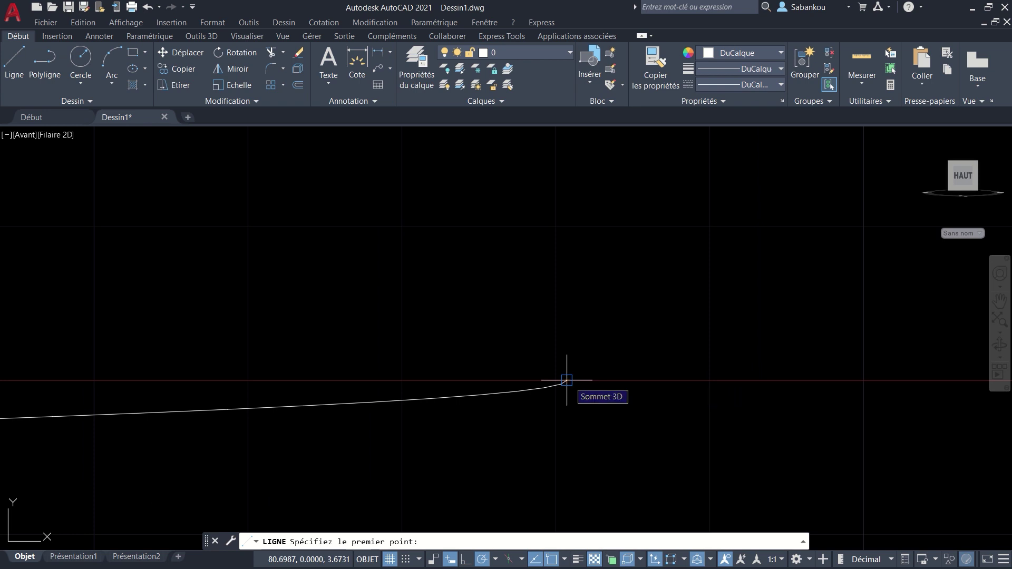
pyautogui.click(566, 380)
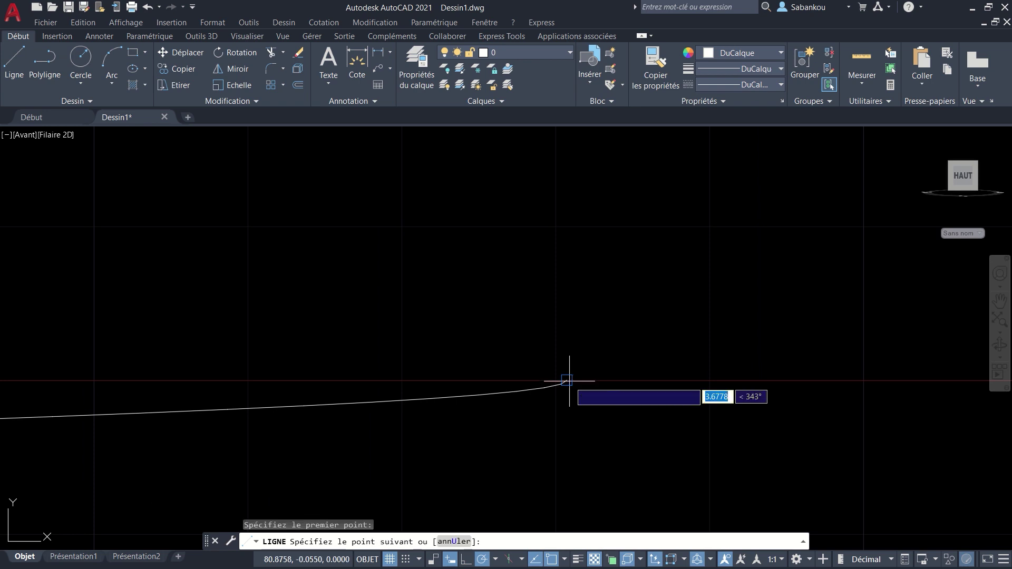
pyautogui.scroll(-3, 592, 219)
pyautogui.moveTo(650, 268); pyautogui.dragTo(674, 411, button='middle')
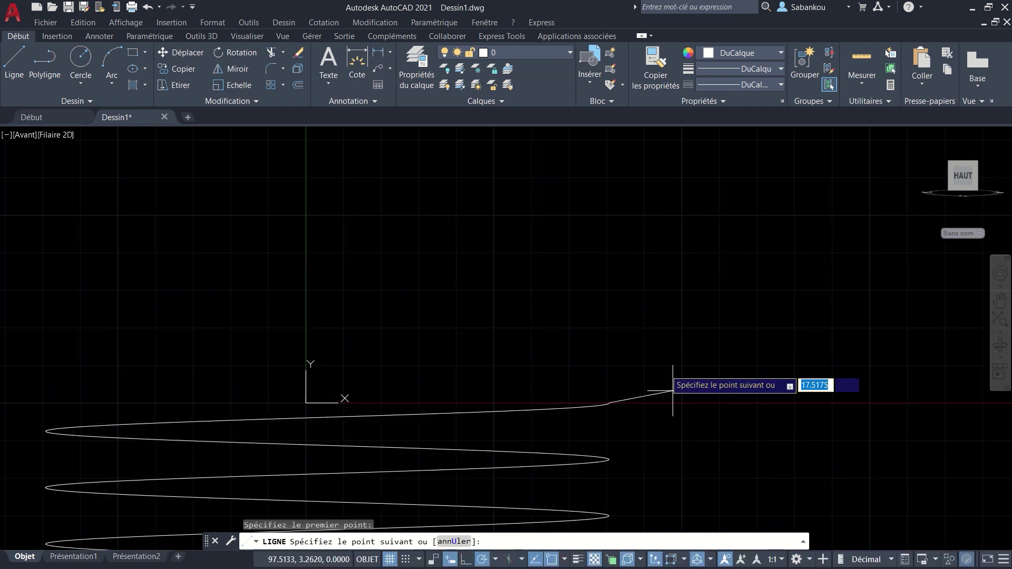
pyautogui.moveTo(610, 203); pyautogui.dragTo(623, 296, button='middle')
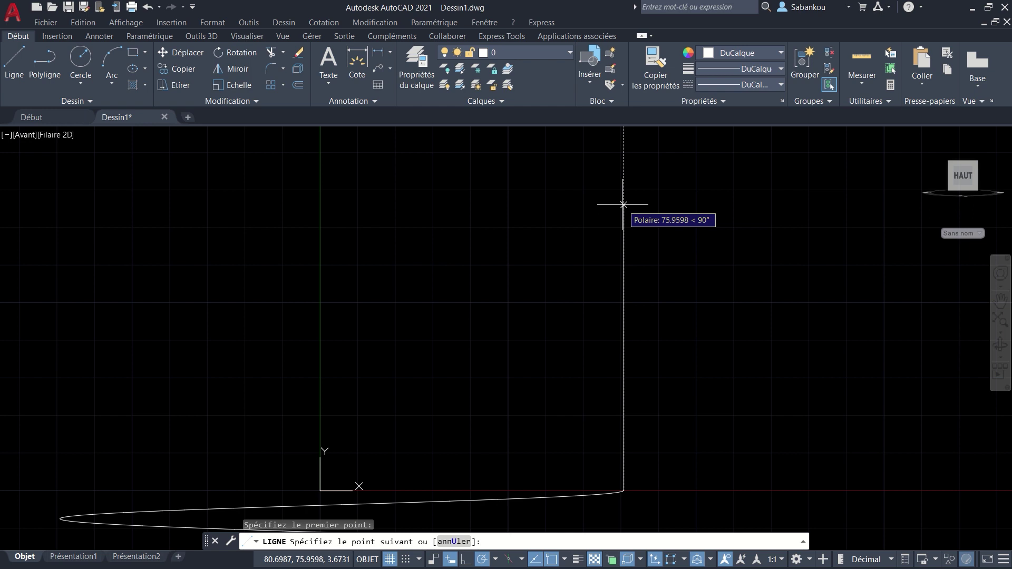
# Step: Draw the hook segments: 200 up, 150 to the left, then 75 down
pyautogui.write('200')
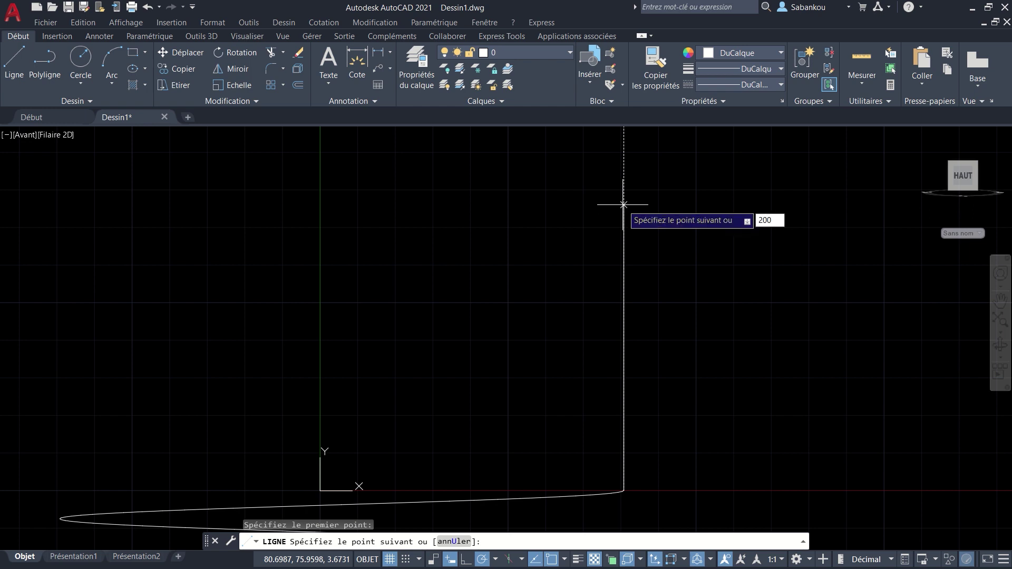
pyautogui.press('Return')
pyautogui.scroll(-5, 624, 205)
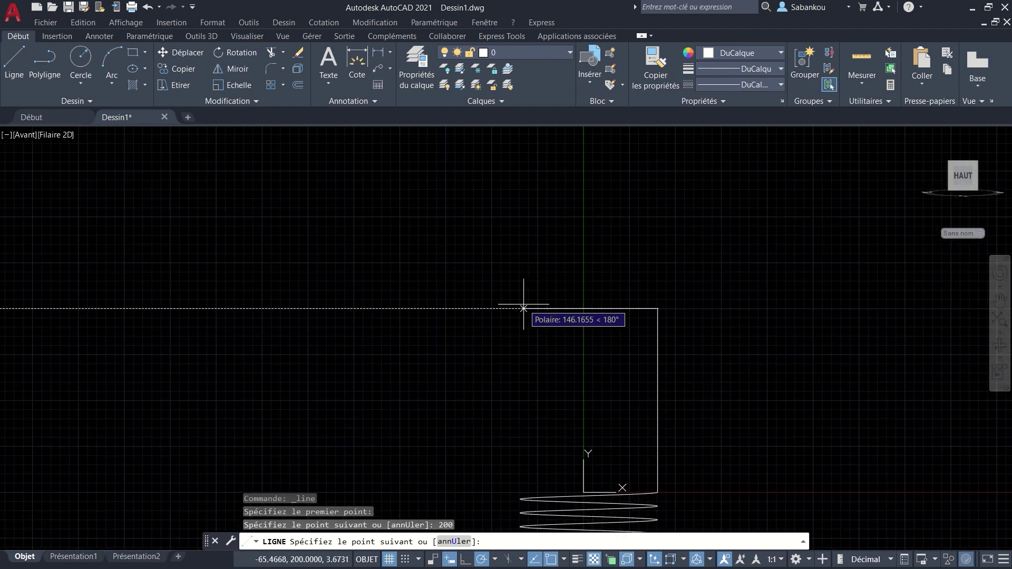
pyautogui.write('150')
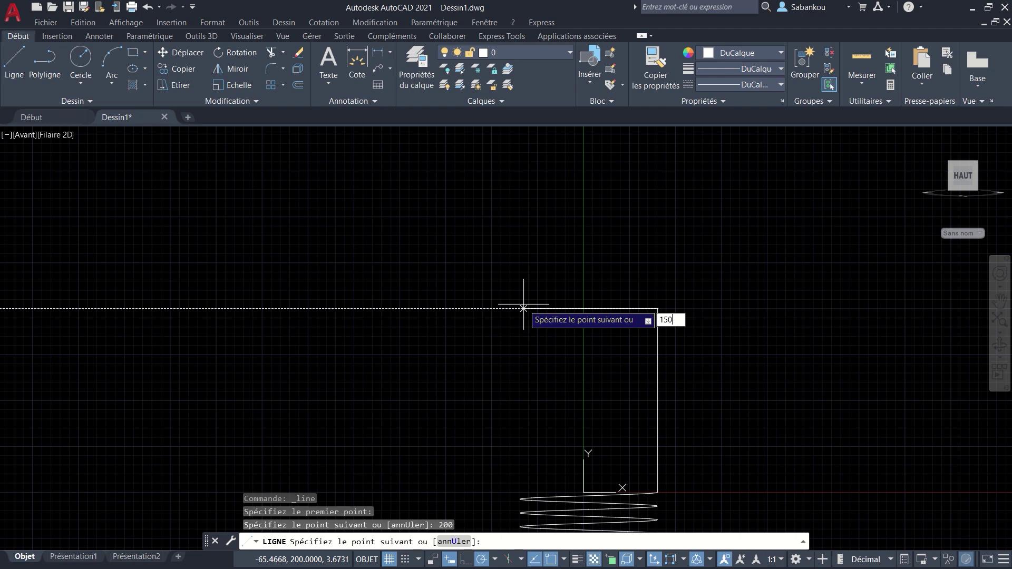
pyautogui.press('Return')
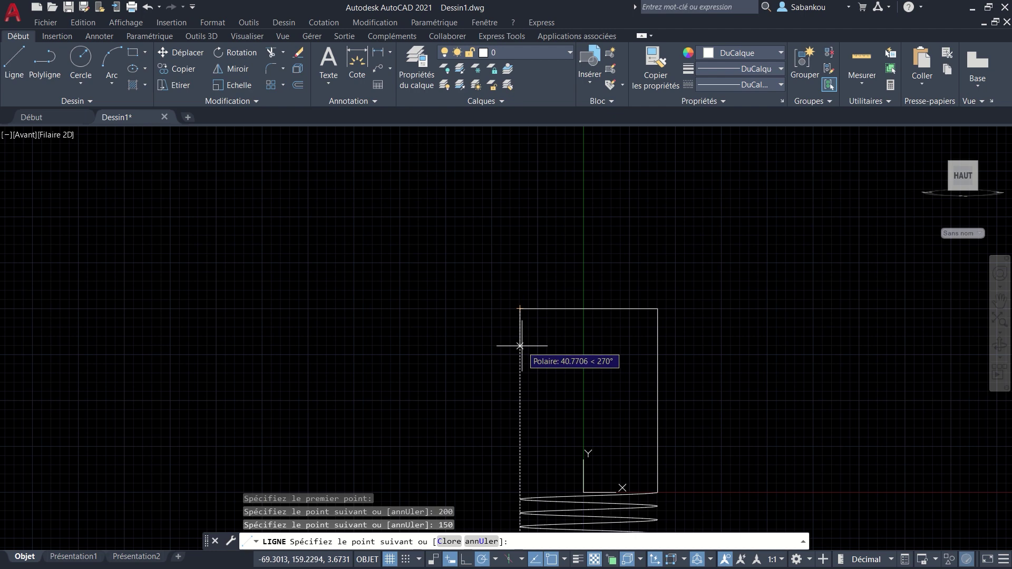
pyautogui.write('75')
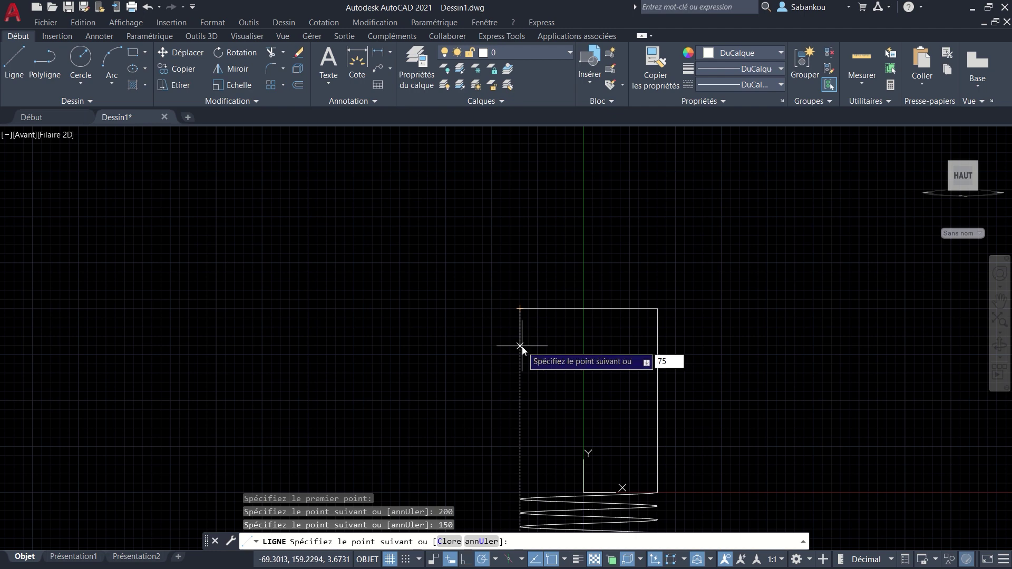
pyautogui.press('Return')
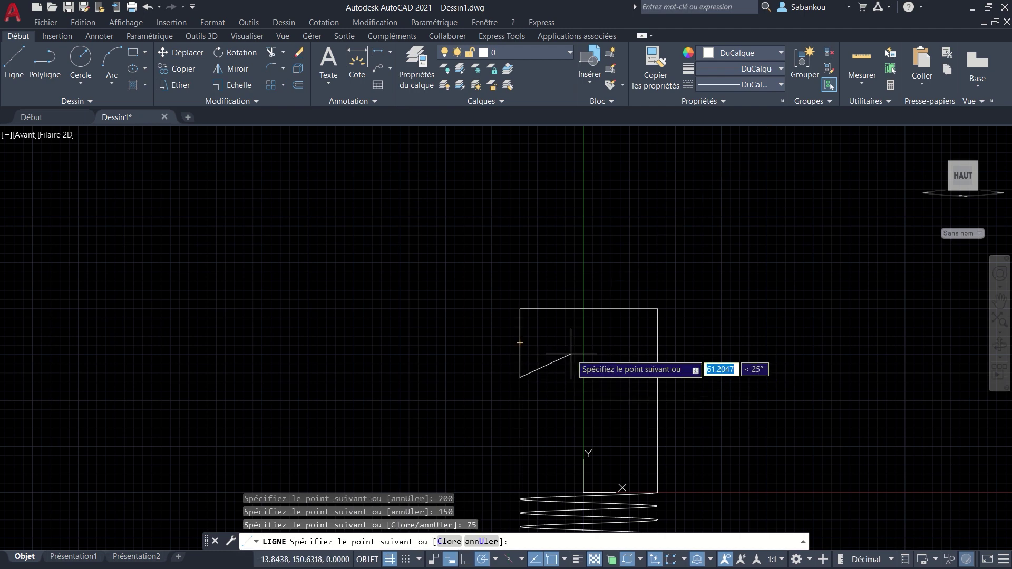
pyautogui.press('Return')
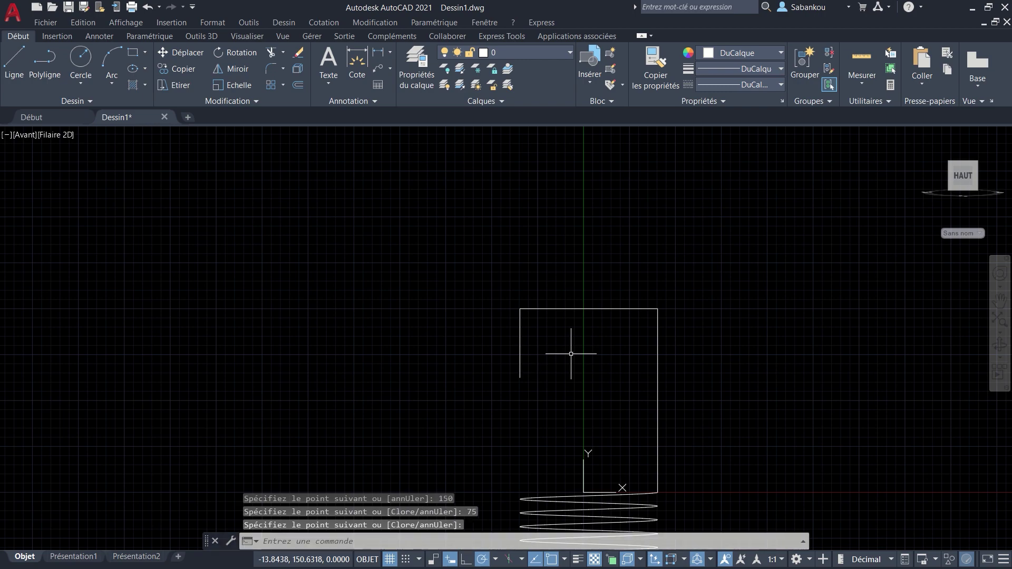
pyautogui.scroll(-5, 574, 364)
pyautogui.moveTo(659, 527)
pyautogui.mouseDown(button='middle')
pyautogui.moveTo(661, 438)
pyautogui.moveTo(619, 355)
pyautogui.moveTo(603, 357)
pyautogui.moveTo(634, 311)
pyautogui.mouseUp(button='middle')
pyautogui.scroll(6, 594, 373)
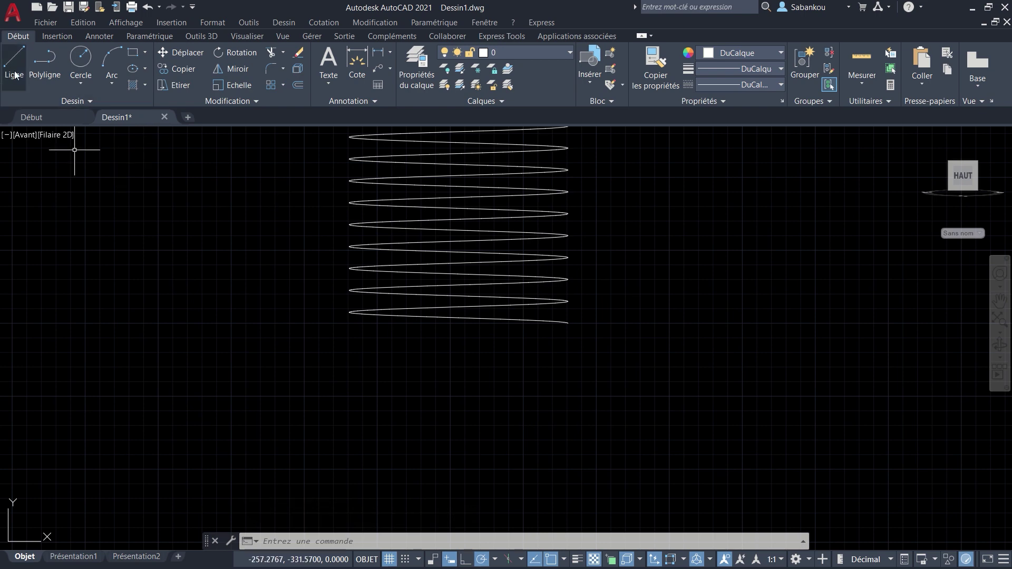
# Step: Start a line at the lower coil tip and run it 400 units straight down
pyautogui.press('Return')
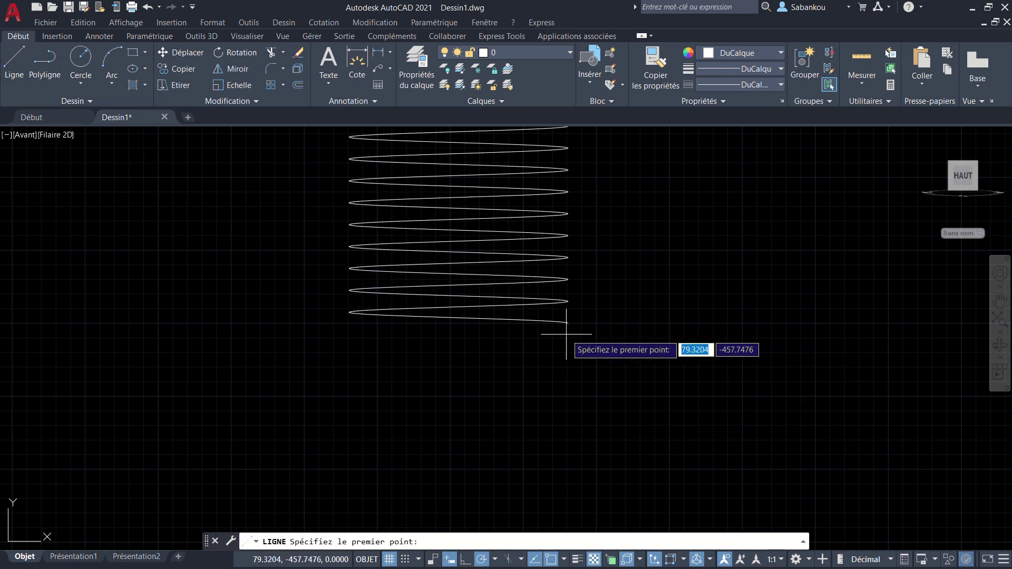
pyautogui.scroll(10, 568, 327)
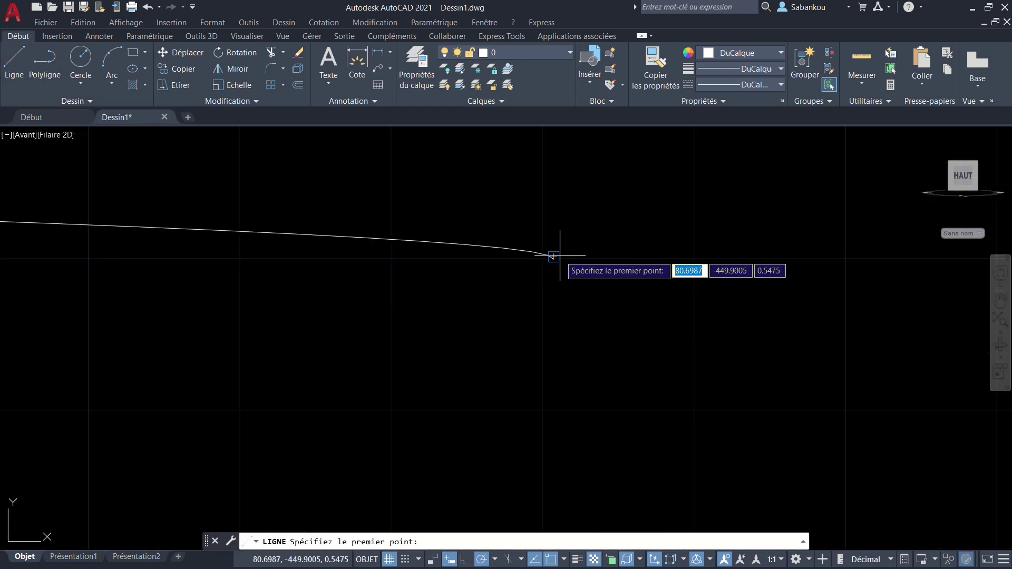
pyautogui.scroll(3, 559, 256)
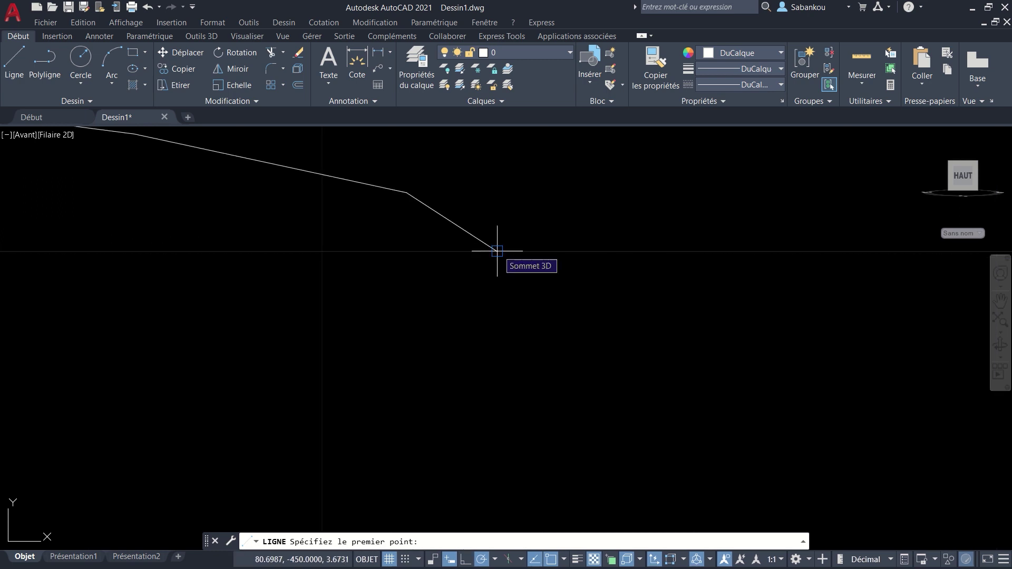
pyautogui.click(497, 250)
pyautogui.scroll(4, 502, 416)
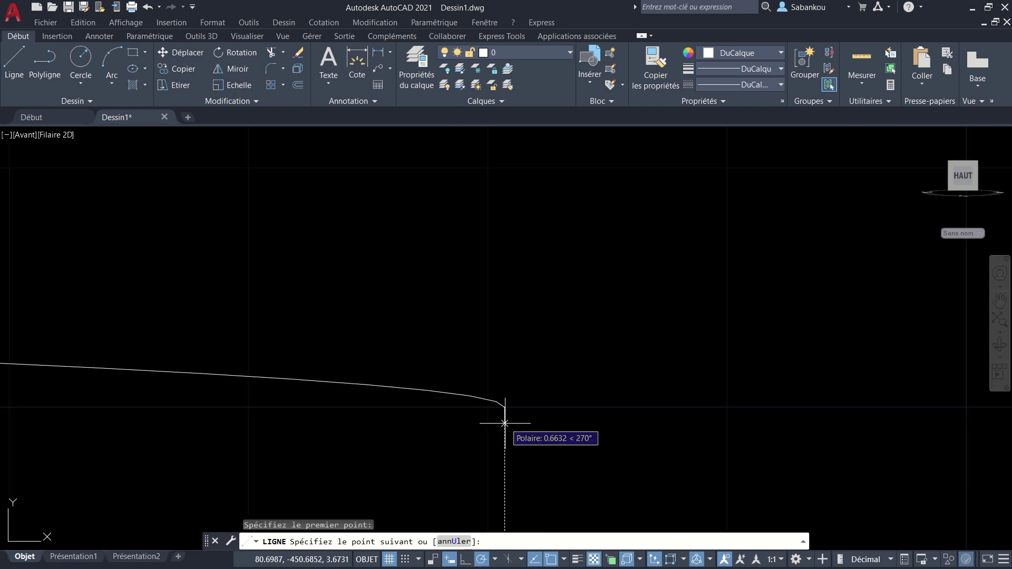
pyautogui.moveTo(505, 424); pyautogui.dragTo(543, 261, button='middle')
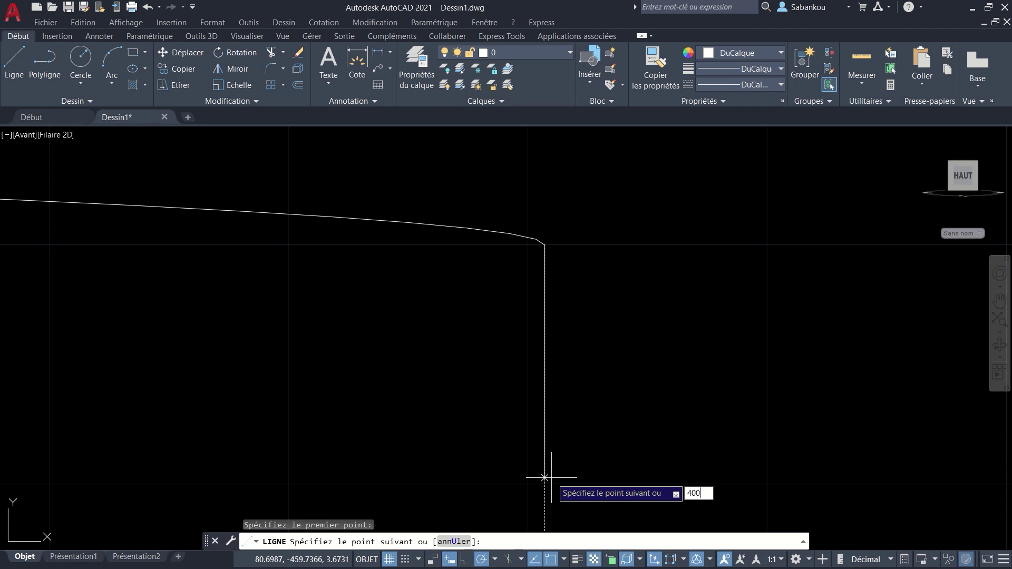
pyautogui.press('Return')
pyautogui.scroll(-4, 549, 475)
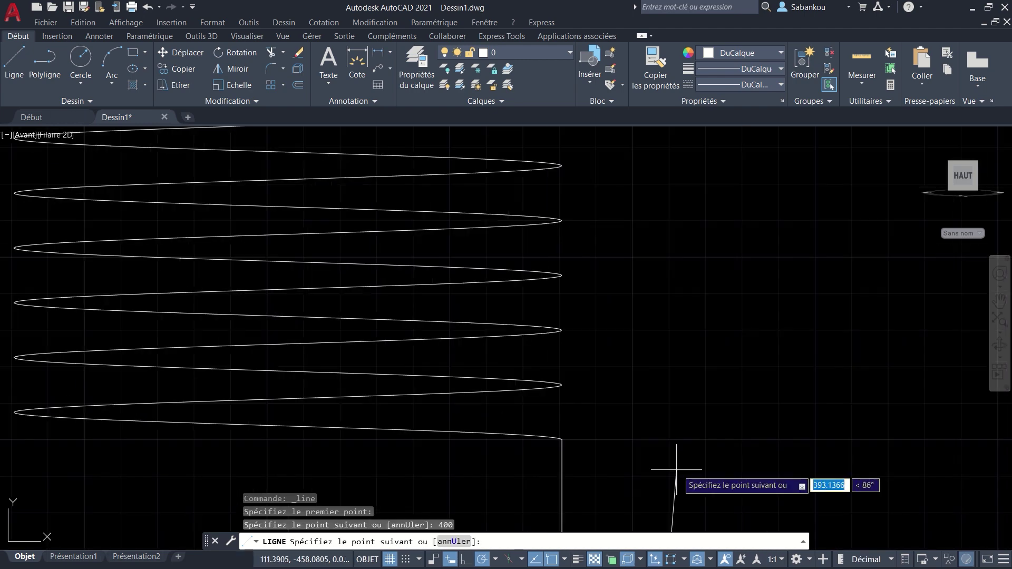
pyautogui.moveTo(677, 469); pyautogui.dragTo(655, 553, button='middle')
pyautogui.scroll(-5, 527, 389)
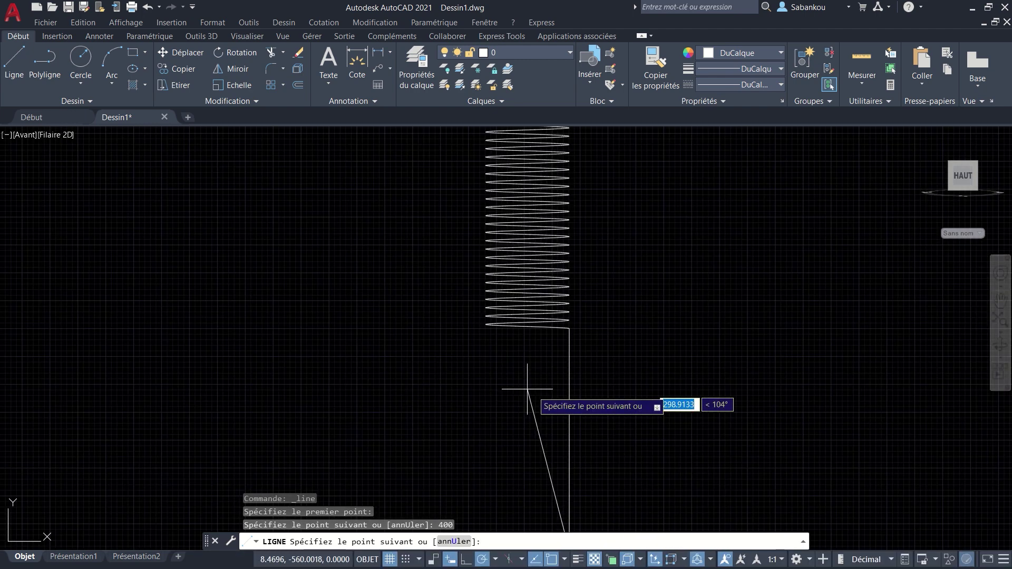
pyautogui.moveTo(545, 426); pyautogui.dragTo(547, 335, button='middle')
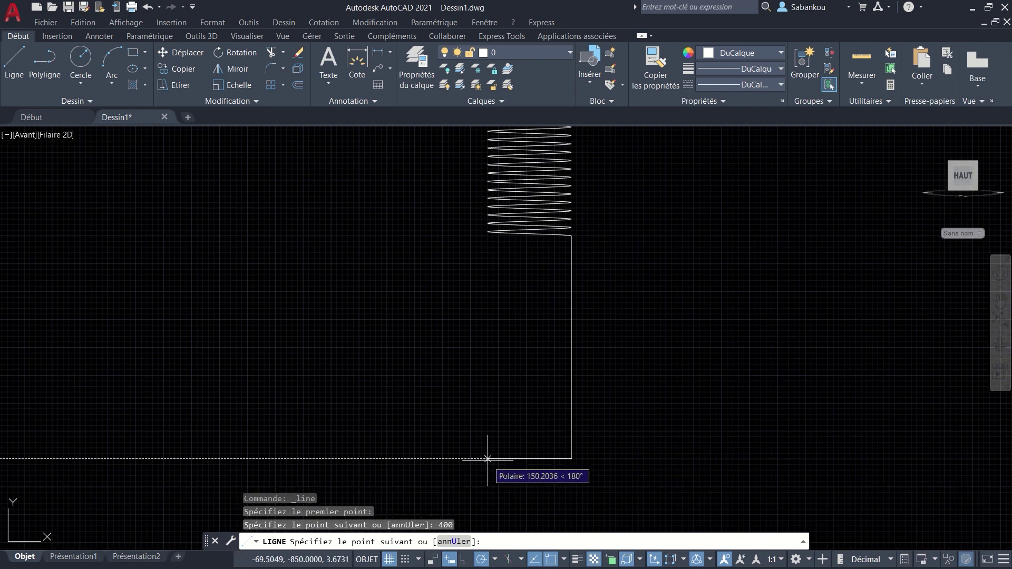
# Step: Continue the line 150 units to the left and 75 units back up
pyautogui.write('150')
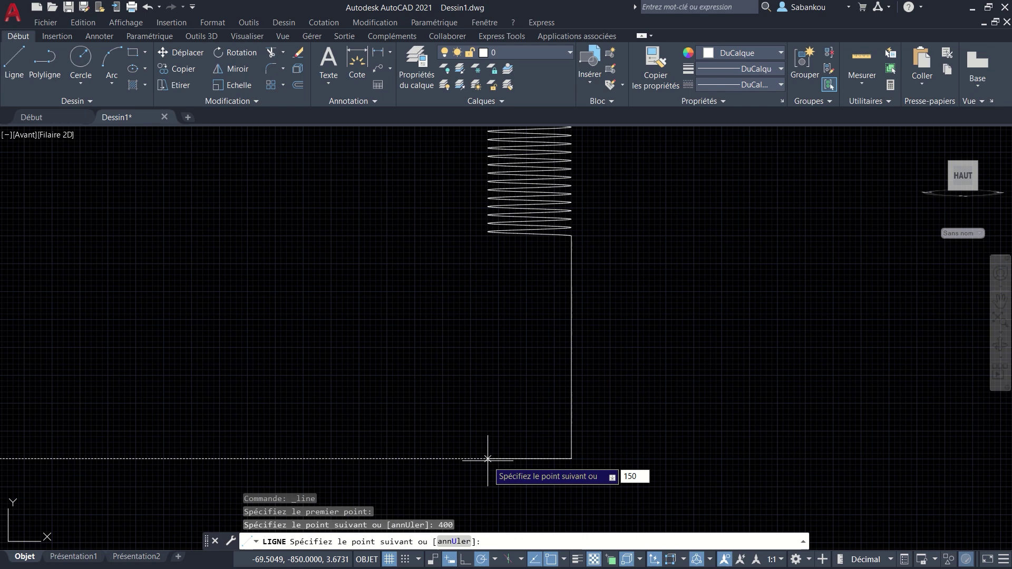
pyautogui.press('Return')
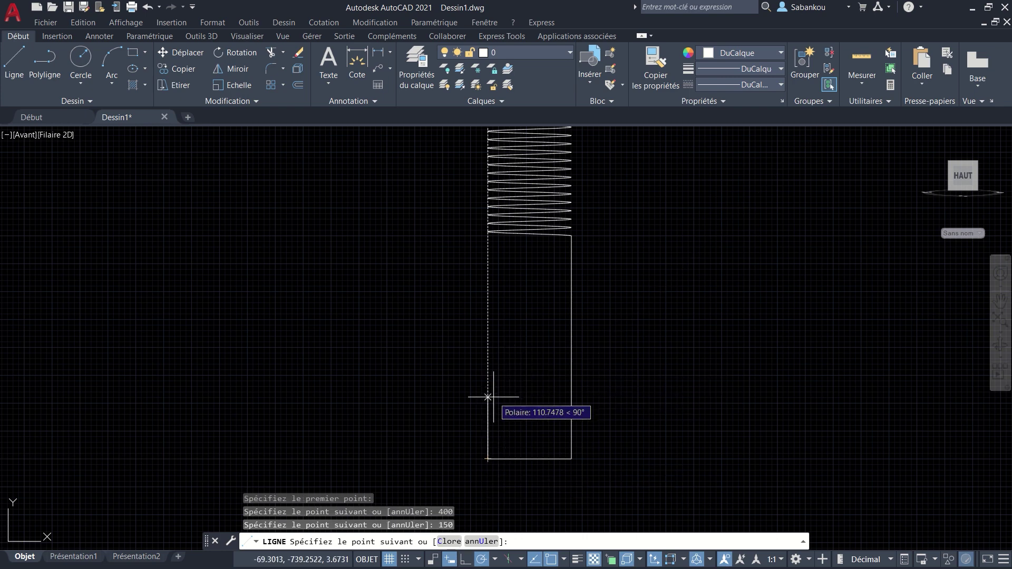
pyautogui.write('75')
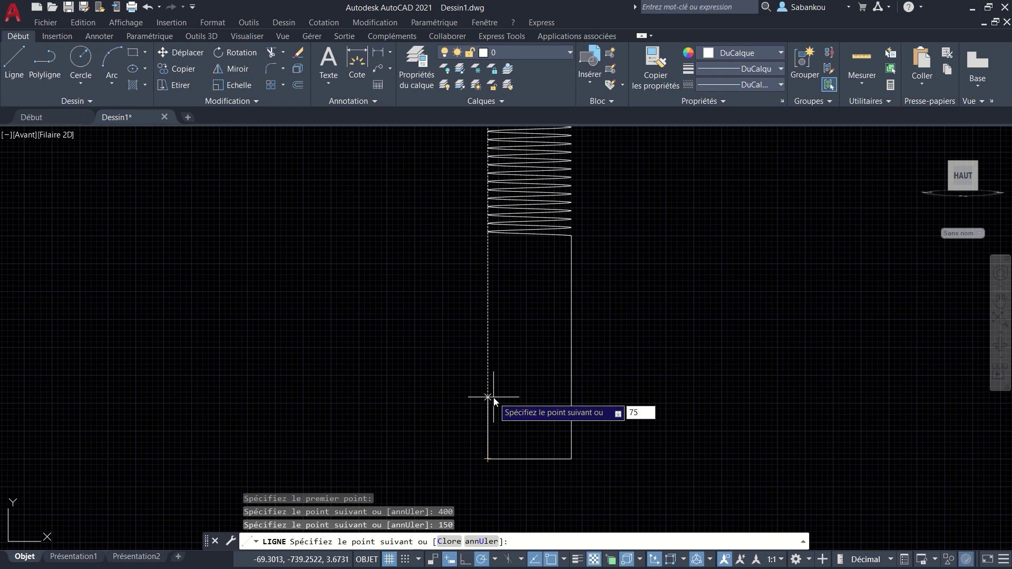
pyautogui.press('Return')
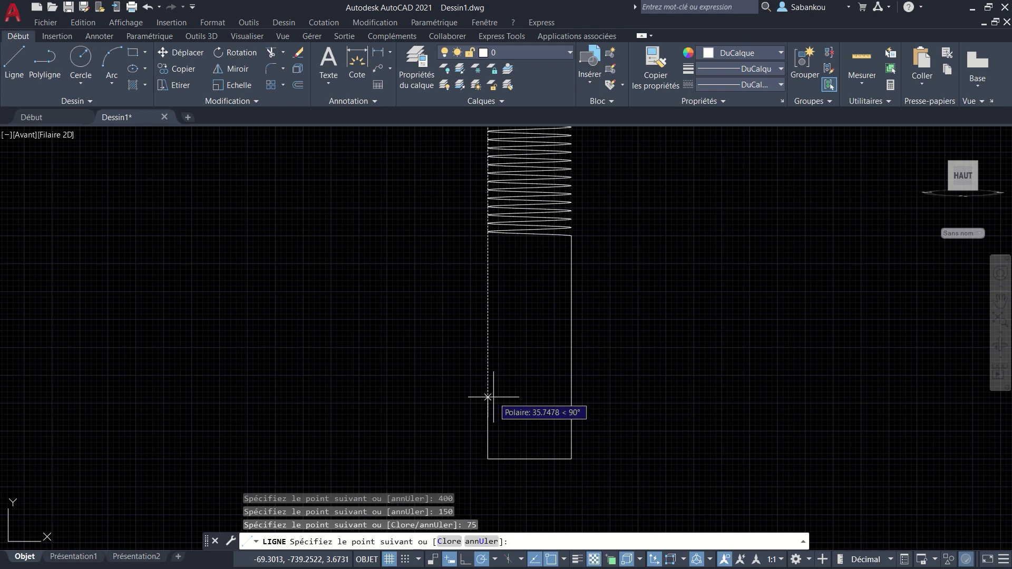
pyautogui.press('Return')
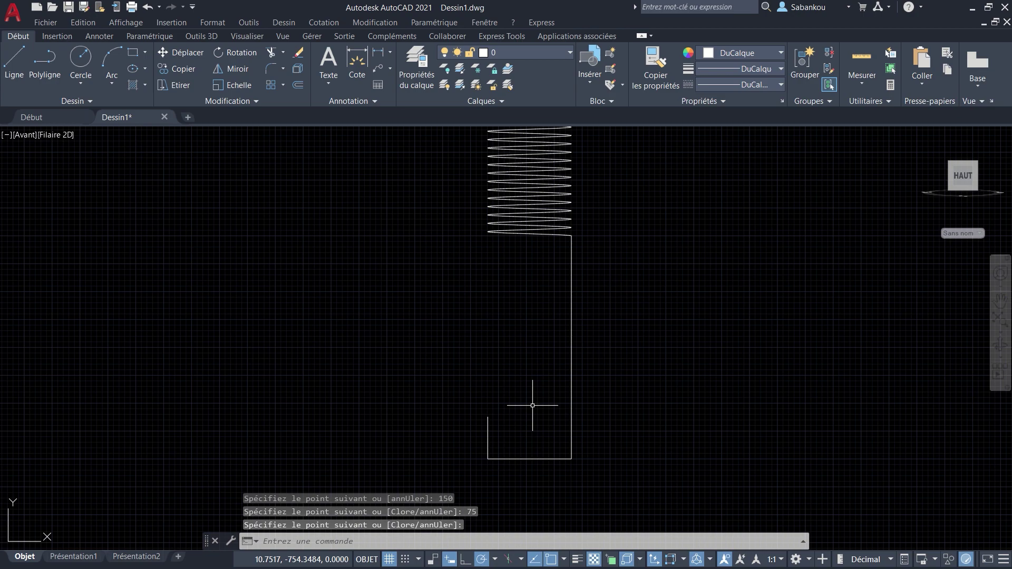
pyautogui.scroll(-4, 532, 406)
pyautogui.moveTo(621, 275); pyautogui.dragTo(589, 288, button='middle')
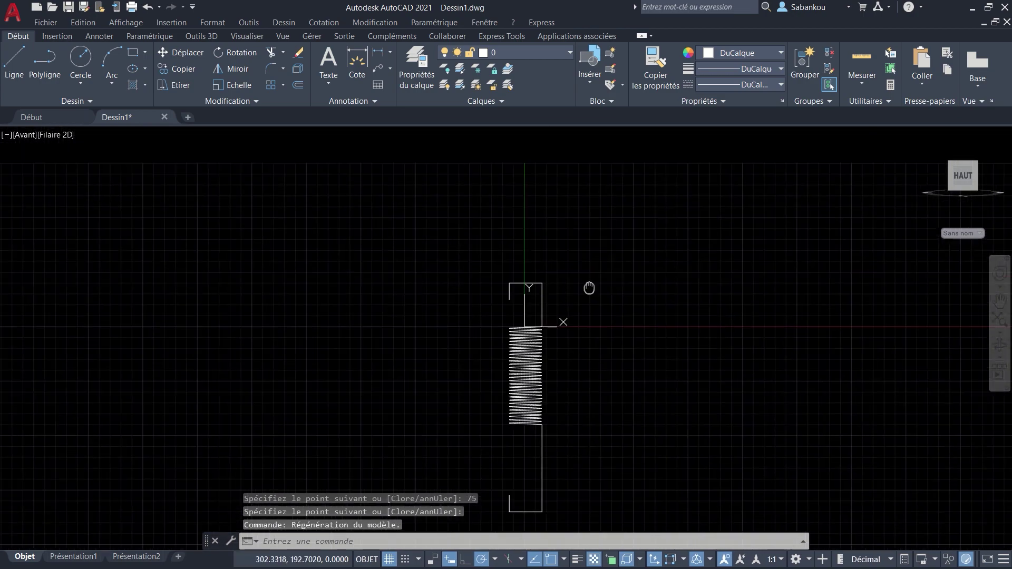
pyautogui.scroll(6, 524, 290)
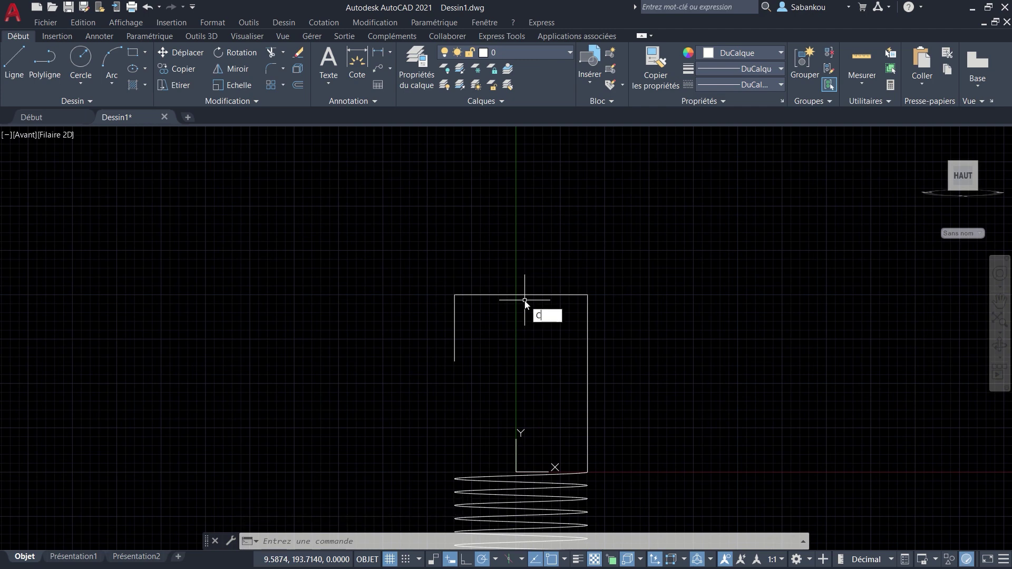
# Step: Draw a two-point circle of 150 diameter starting at the top hook's corner
pyautogui.write('ERCLE')
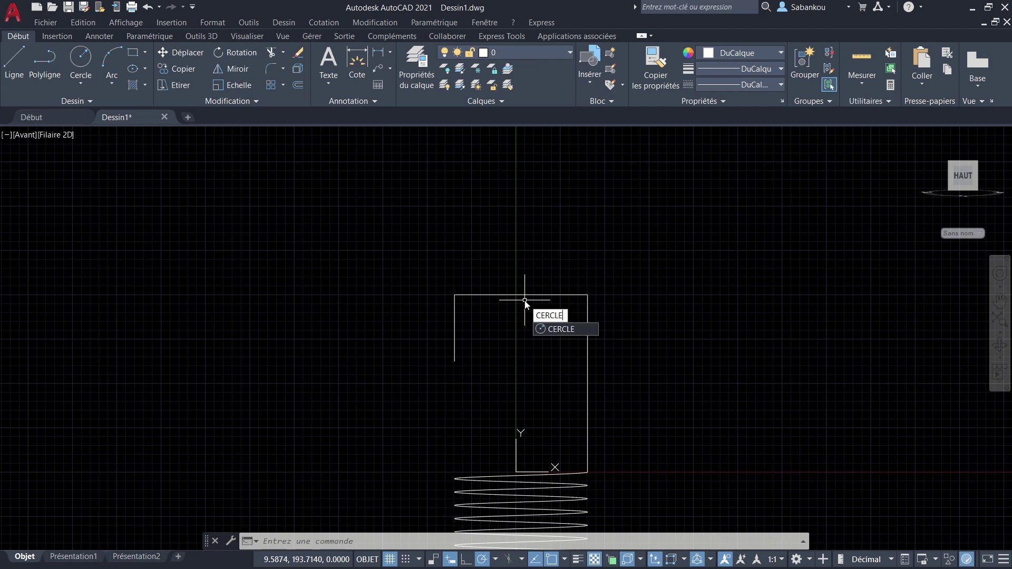
pyautogui.press('Return')
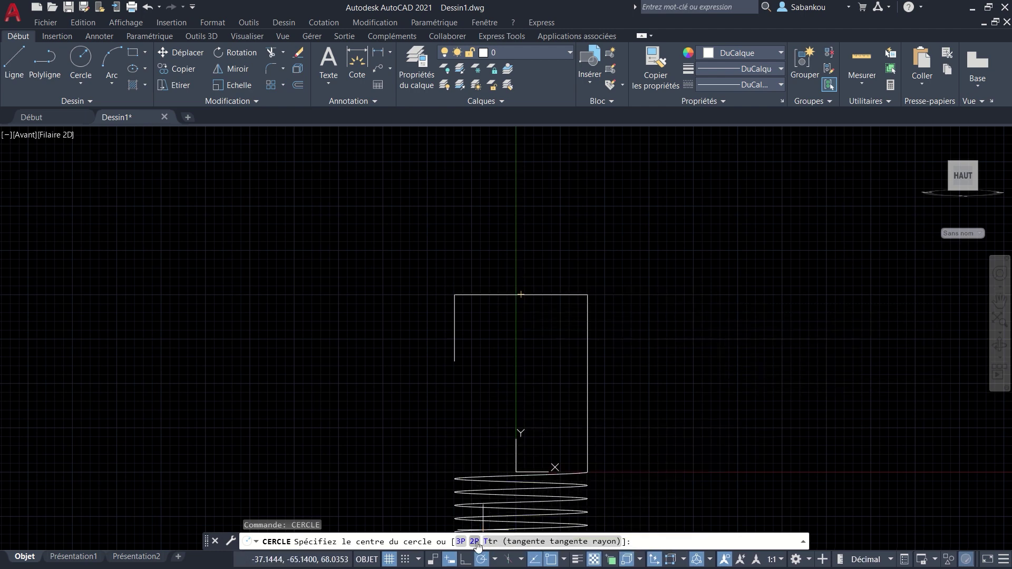
pyautogui.click(475, 542)
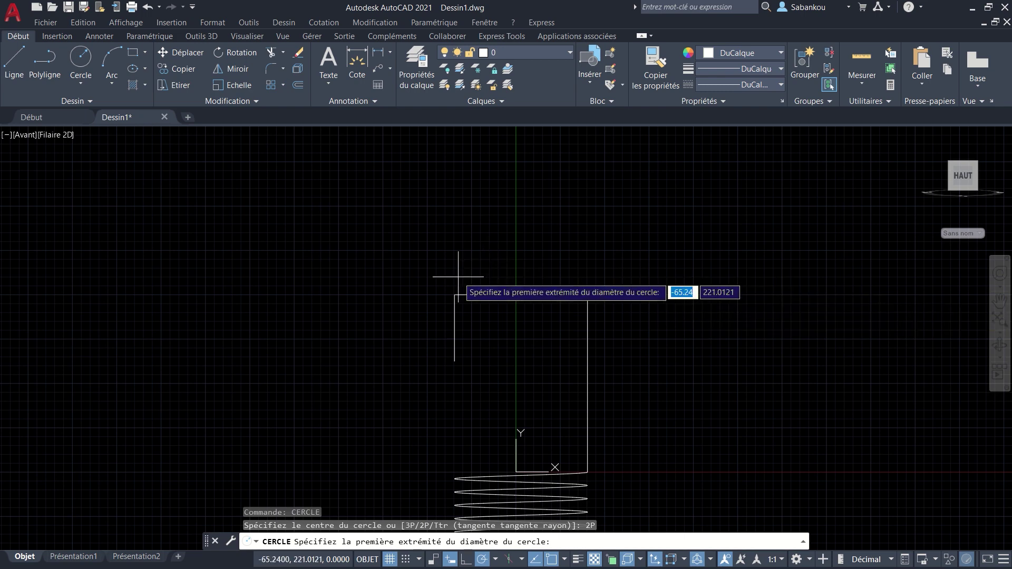
pyautogui.scroll(6, 461, 280)
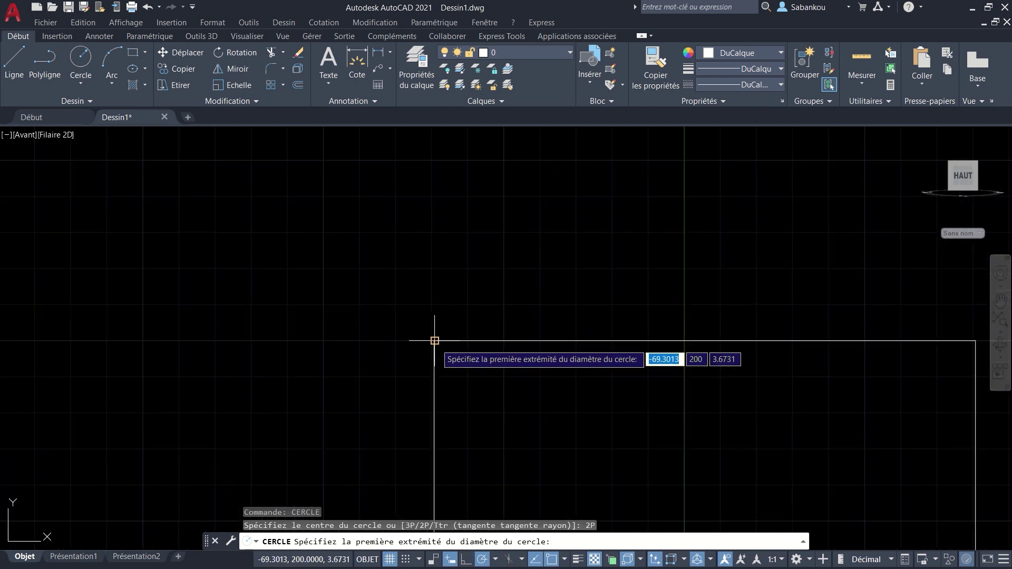
pyautogui.click(433, 342)
pyautogui.scroll(-5, 631, 343)
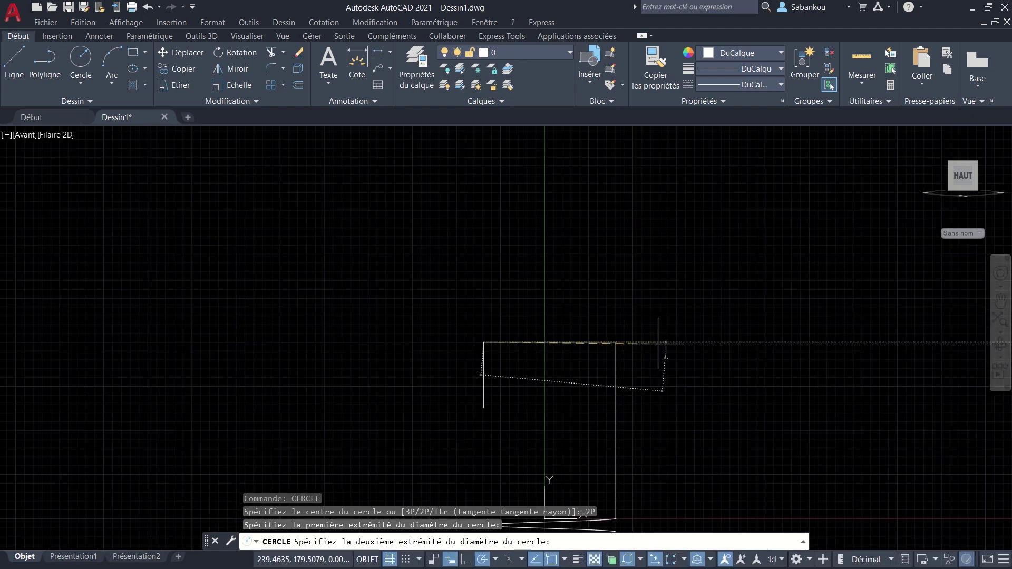
pyautogui.scroll(4, 626, 339)
pyautogui.scroll(4, 626, 339)
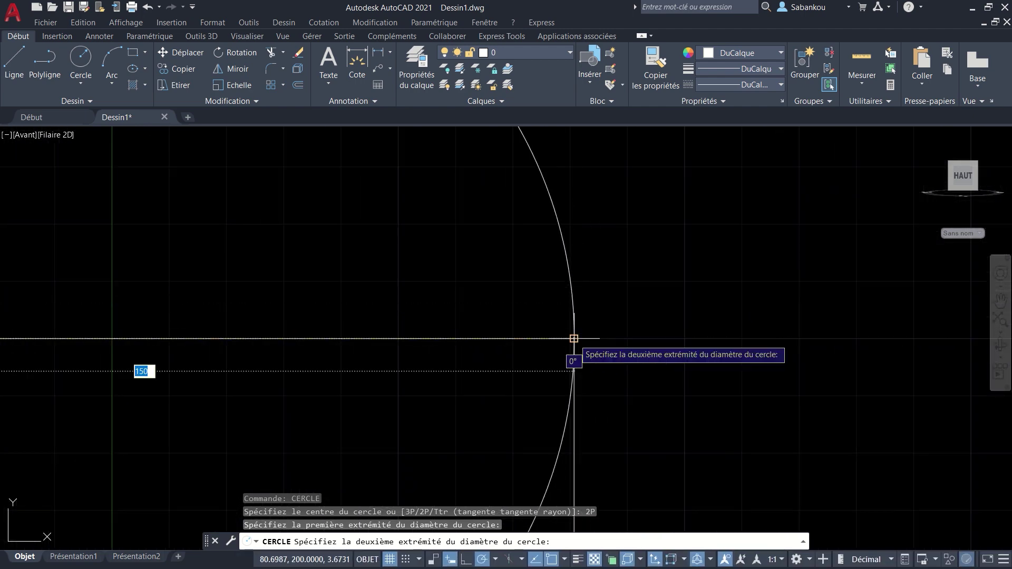
pyautogui.click(574, 338)
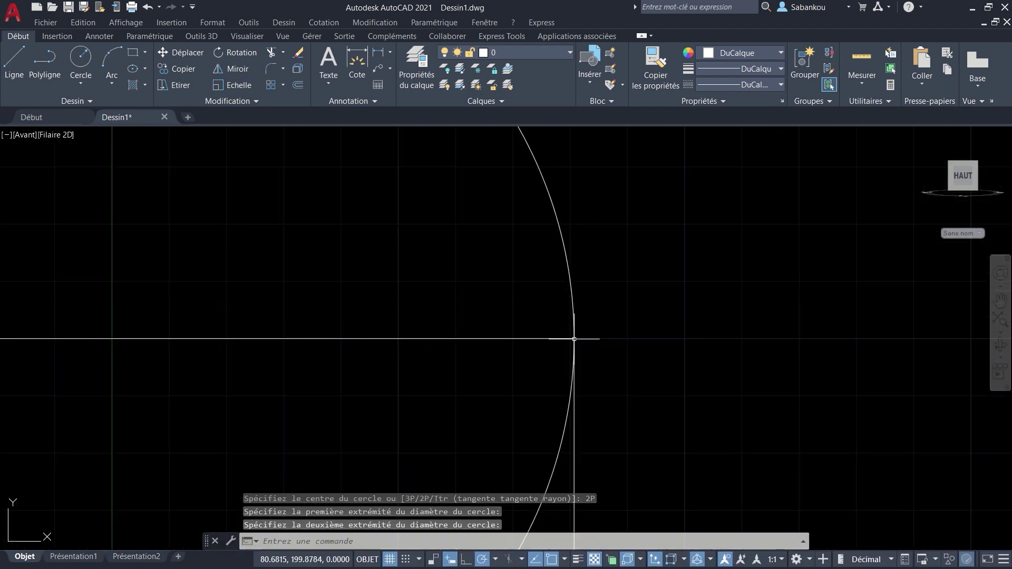
# Step: Zoom and pan onto the lower hook's L-shaped lines
pyautogui.scroll(-10, 768, 389)
pyautogui.moveTo(780, 373)
pyautogui.mouseDown(button='middle')
pyautogui.moveTo(682, 263)
pyautogui.moveTo(682, 238)
pyautogui.mouseUp(button='middle')
pyautogui.scroll(-5, 681, 263)
pyautogui.scroll(3, 660, 304)
pyautogui.scroll(4, 657, 289)
pyautogui.moveTo(656, 288)
pyautogui.mouseDown(button='middle')
pyautogui.moveTo(607, 314)
pyautogui.moveTo(606, 330)
pyautogui.mouseUp(button='middle')
pyautogui.scroll(4, 558, 285)
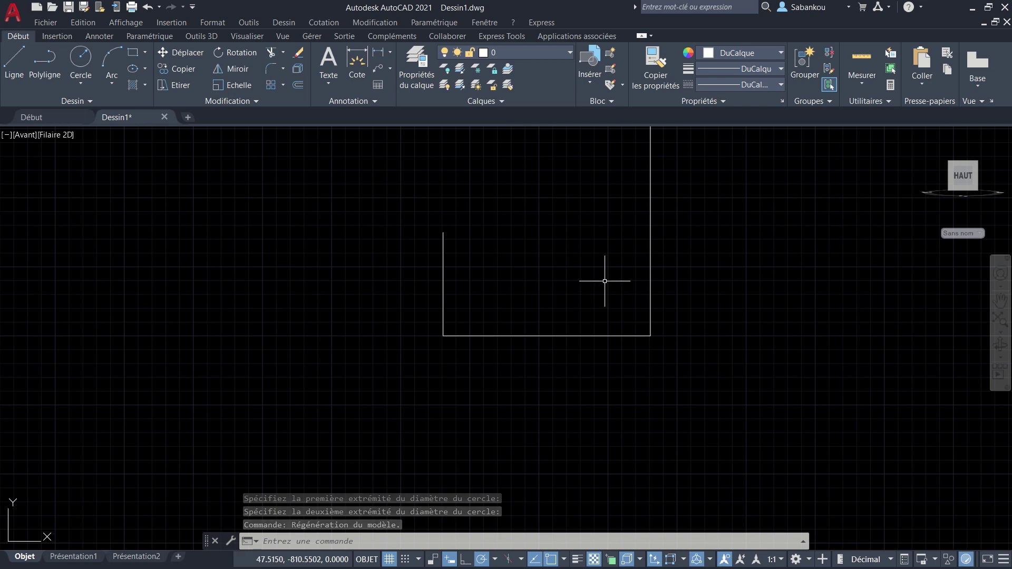
# Step: Draw a second 150-diameter CERCLE 2P circle spanning the lower hook's horizontal line between its corners
pyautogui.click(81, 58)
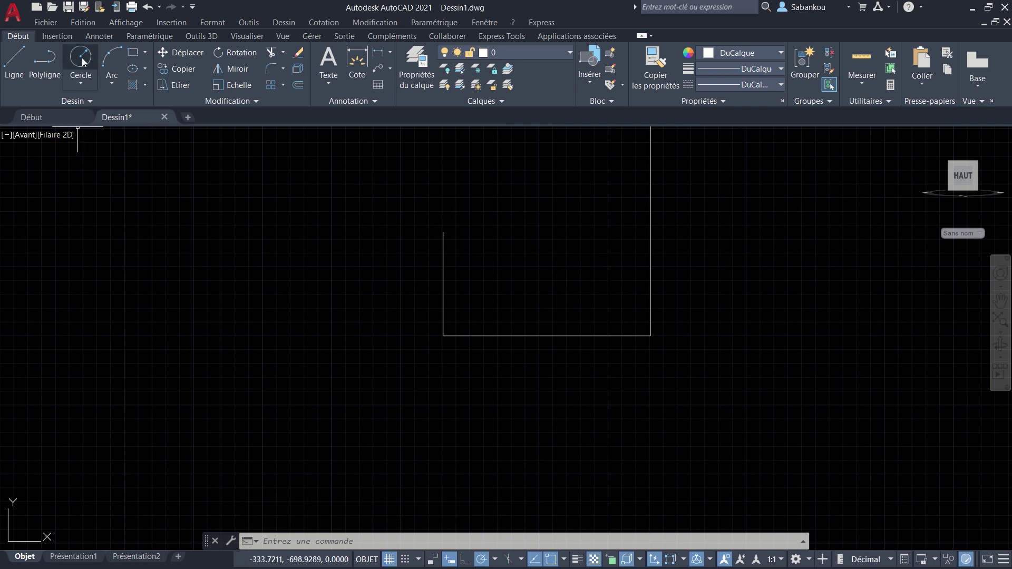
pyautogui.press('Escape')
pyautogui.write('CERC')
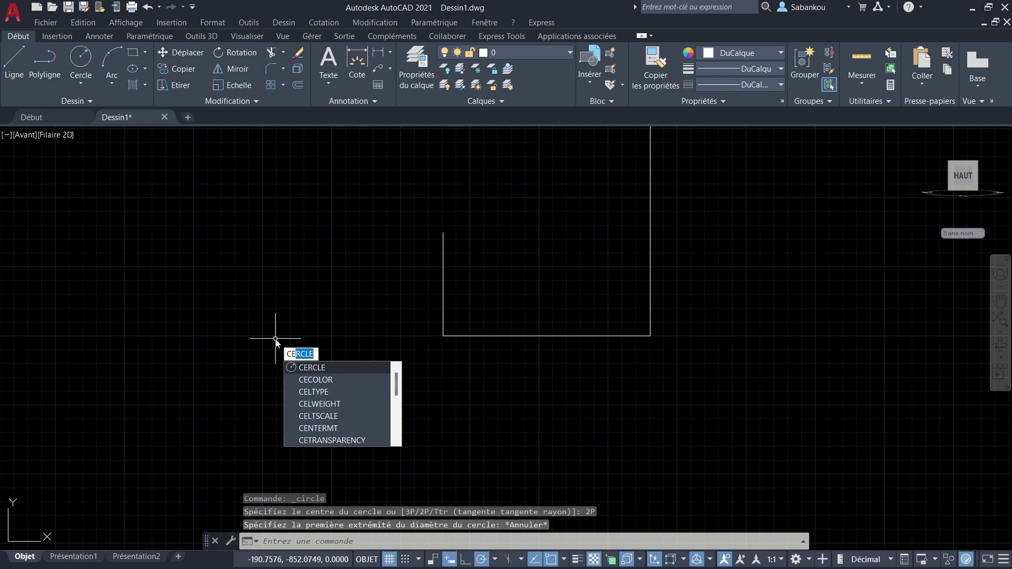
pyautogui.write('LE')
pyautogui.press('Return')
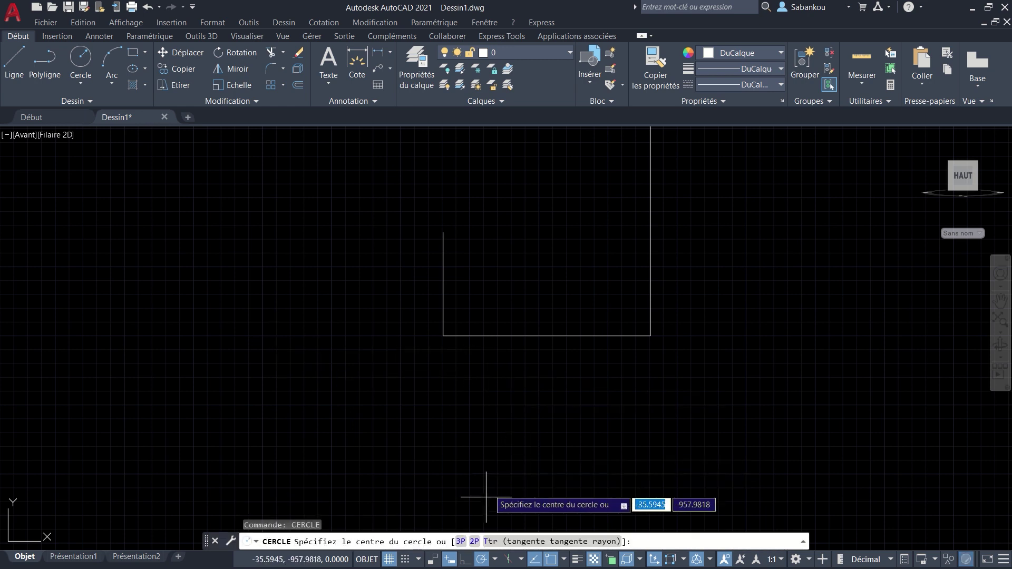
pyautogui.click(474, 541)
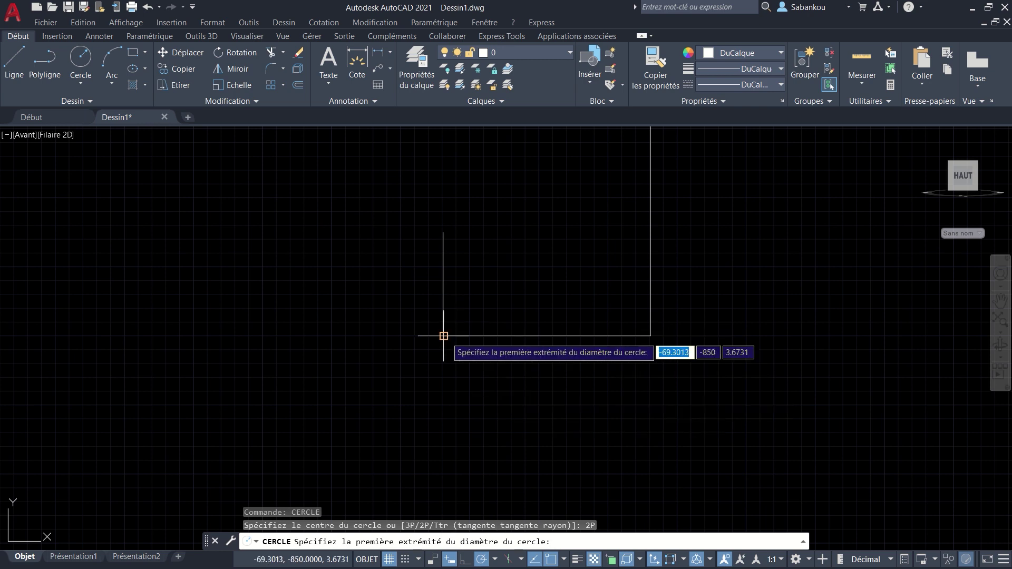
pyautogui.click(444, 336)
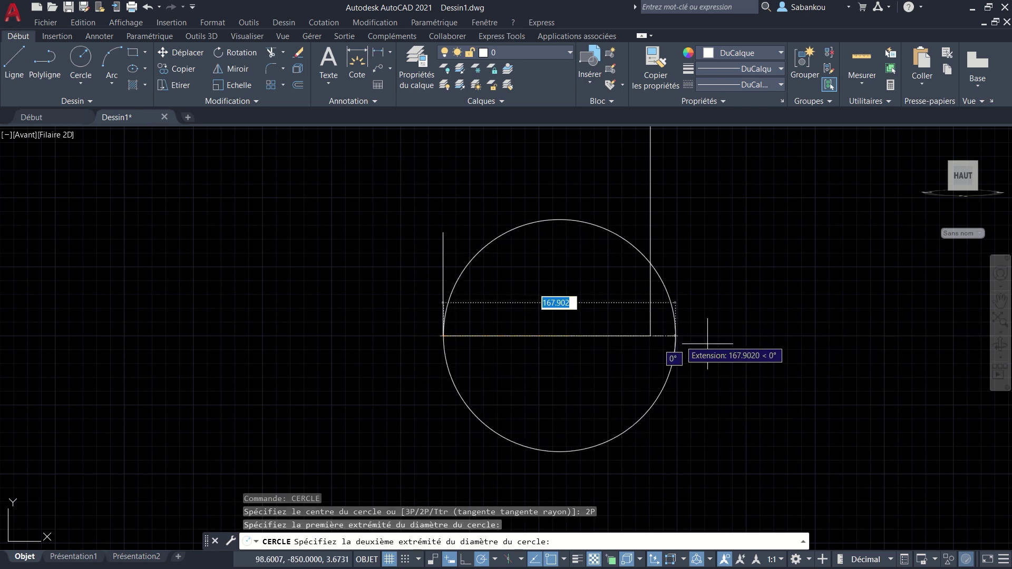
pyautogui.scroll(4, 668, 336)
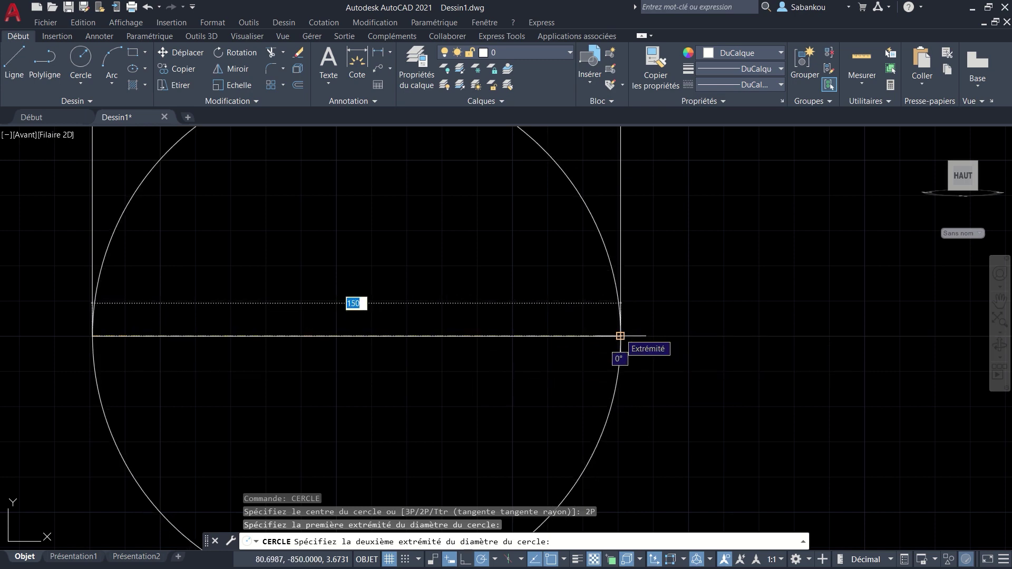
pyautogui.click(620, 336)
pyautogui.scroll(-9, 752, 346)
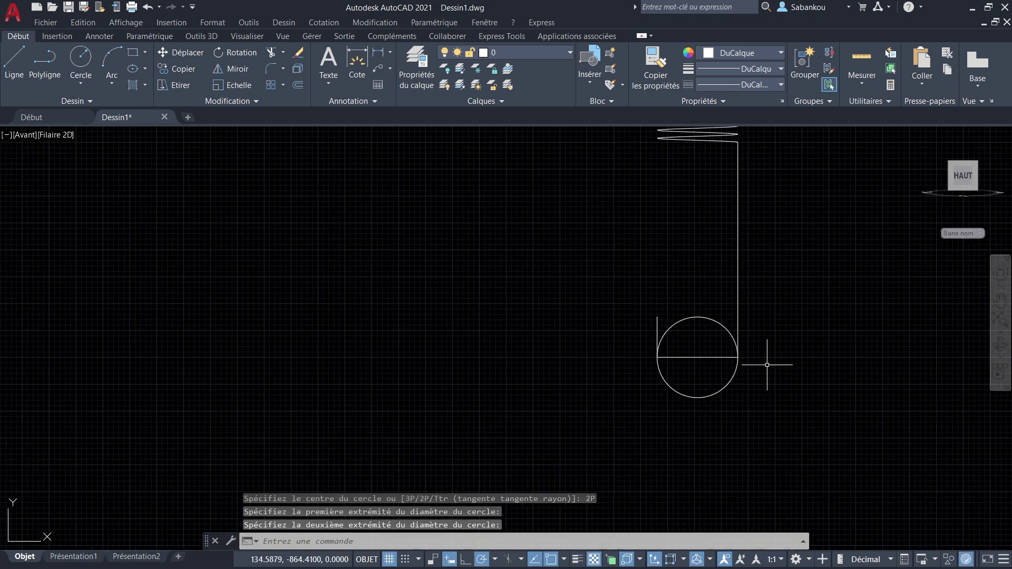
pyautogui.moveTo(771, 355); pyautogui.dragTo(721, 380, button='middle')
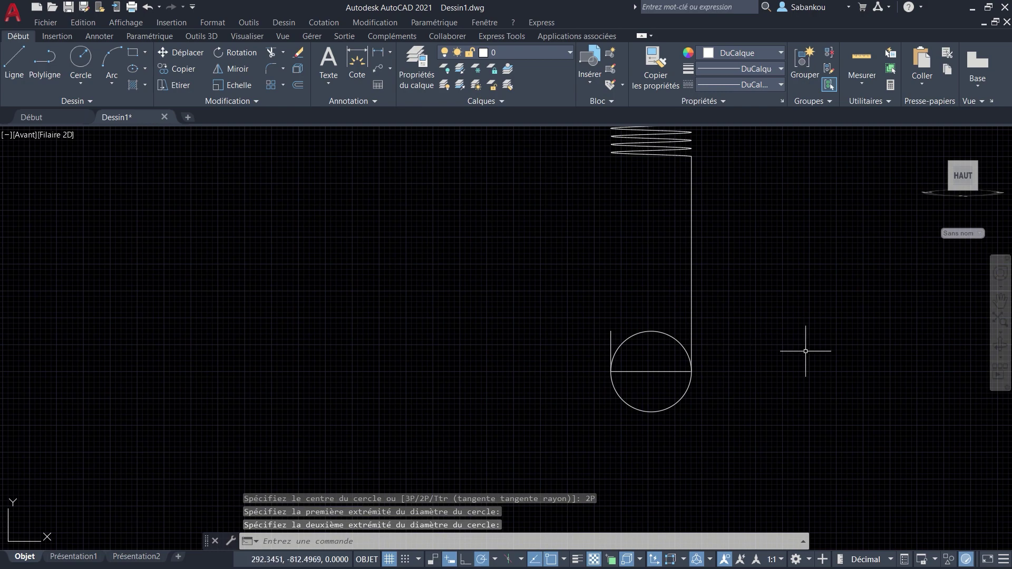
pyautogui.moveTo(805, 351); pyautogui.dragTo(775, 362, button='middle')
pyautogui.scroll(-2, 727, 391)
pyautogui.moveTo(728, 391)
pyautogui.mouseDown(button='middle')
pyautogui.moveTo(766, 357)
pyautogui.moveTo(583, 336)
pyautogui.mouseUp(button='middle')
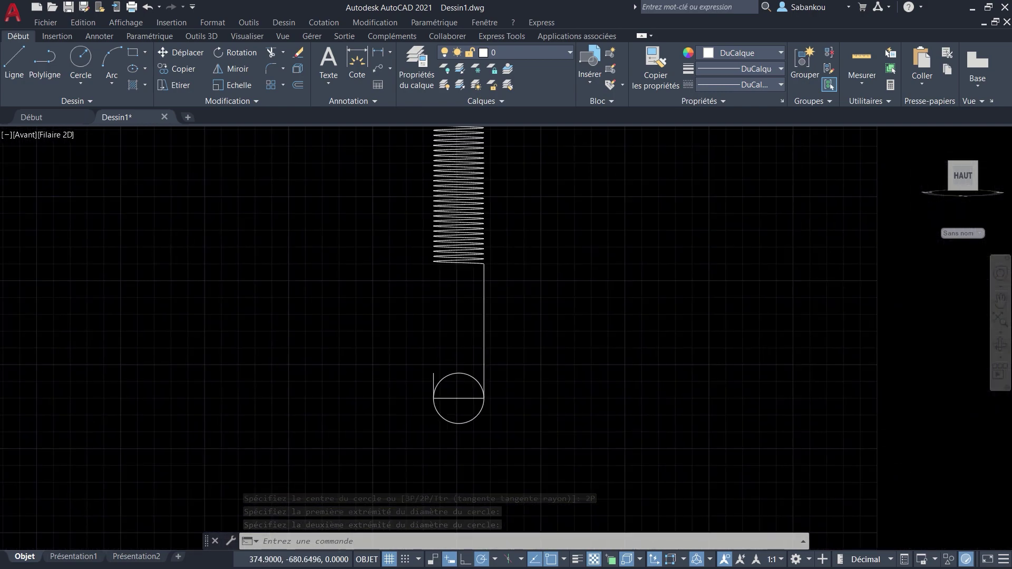
pyautogui.scroll(2, 485, 406)
pyautogui.scroll(2, 548, 406)
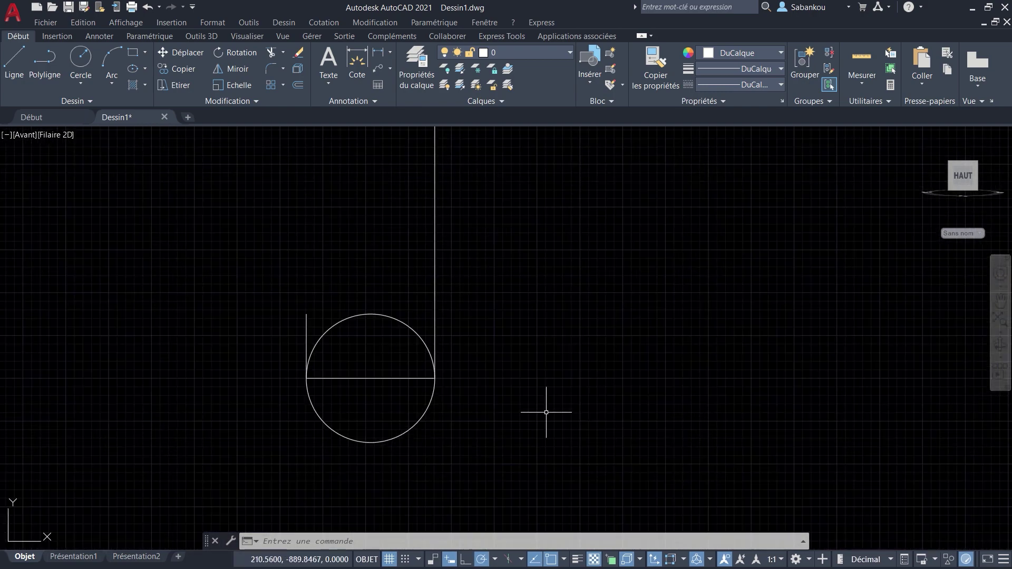
# Step: Trim away the lower circle's upper arc and its horizontal diameter line
pyautogui.write('J')
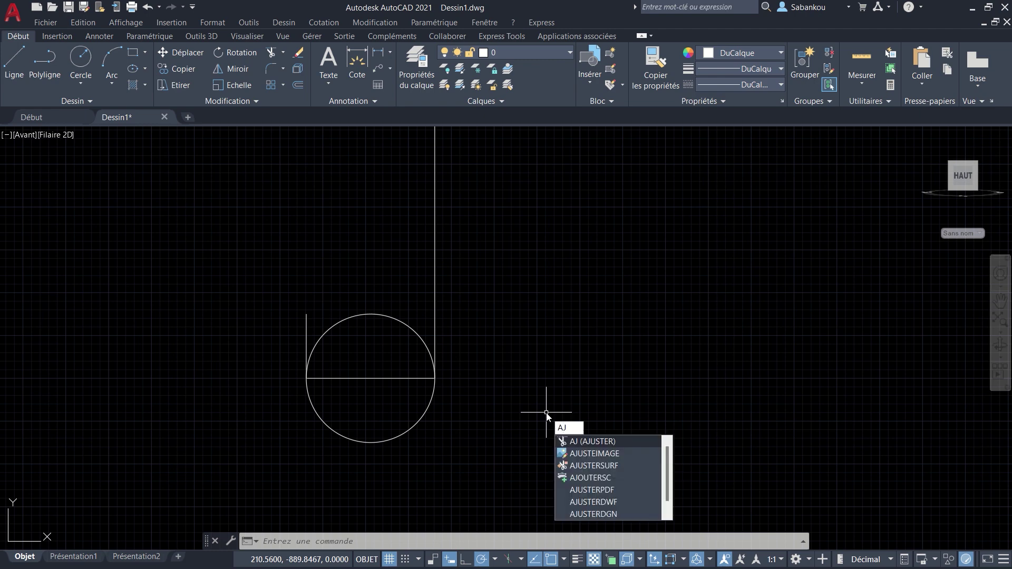
pyautogui.press('Return')
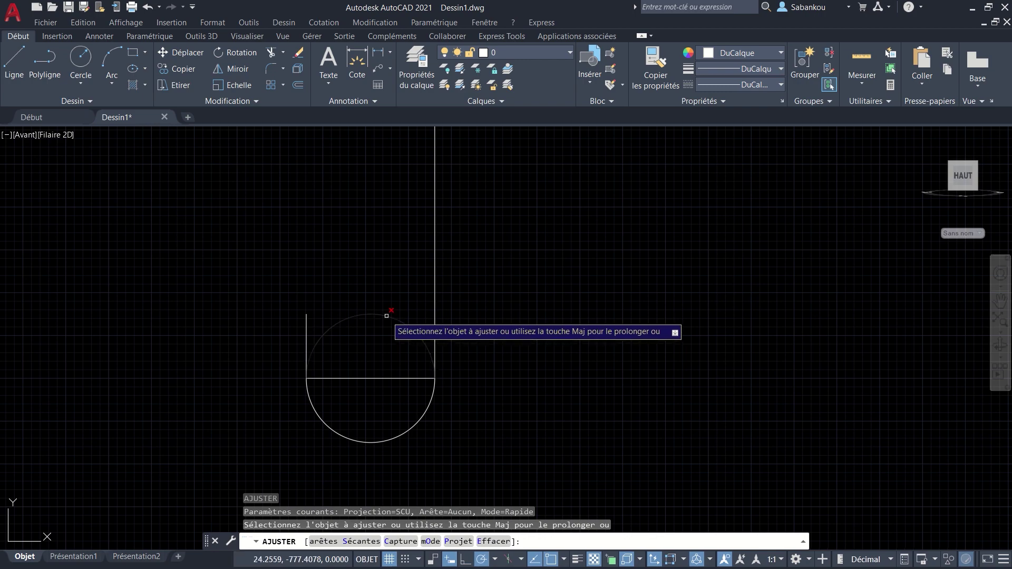
pyautogui.click(386, 316)
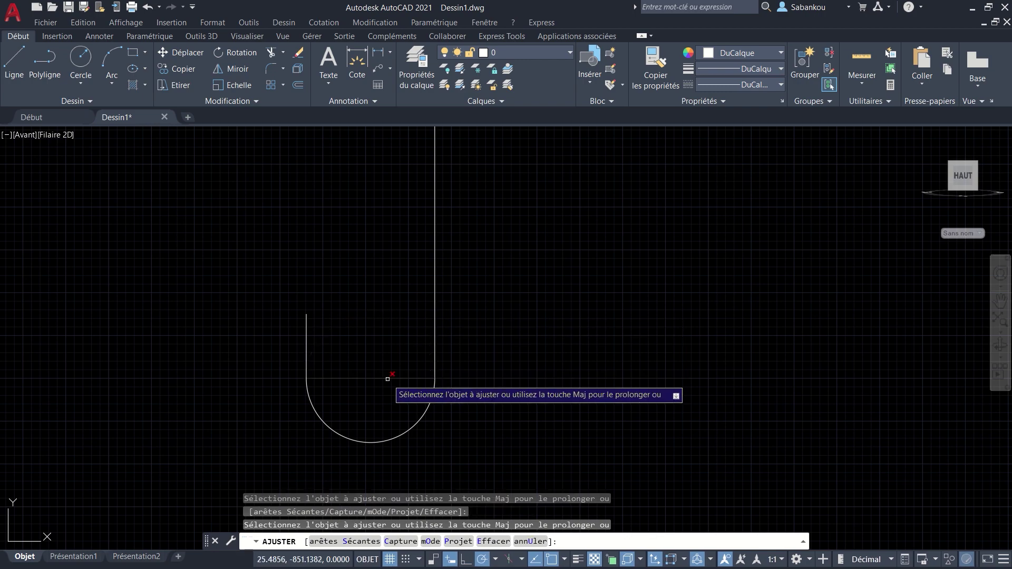
pyautogui.click(388, 378)
# Step: Trim the top circle's diameter line and lower arc, then end trimming
pyautogui.scroll(-6, 580, 332)
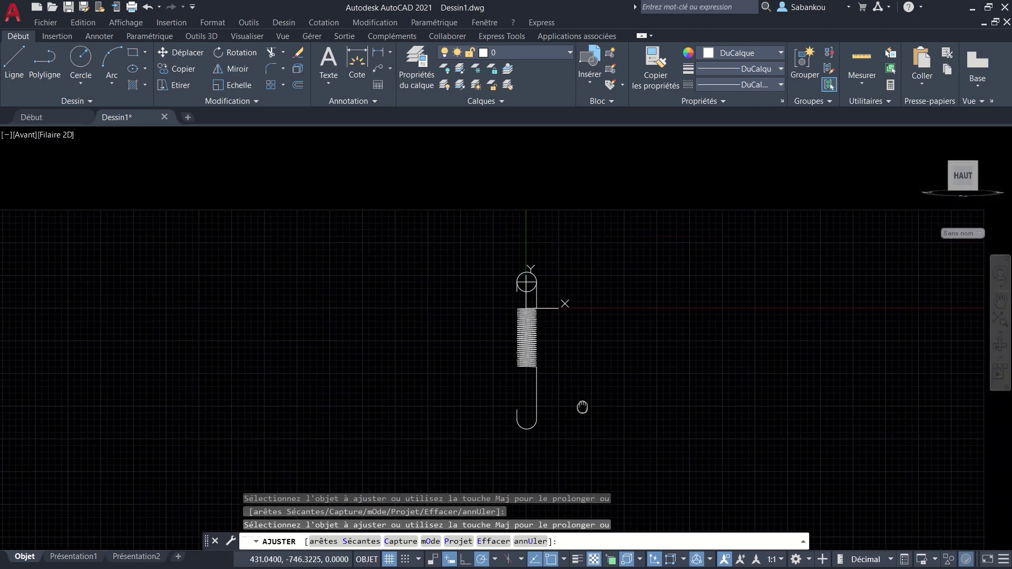
pyautogui.scroll(5, 503, 260)
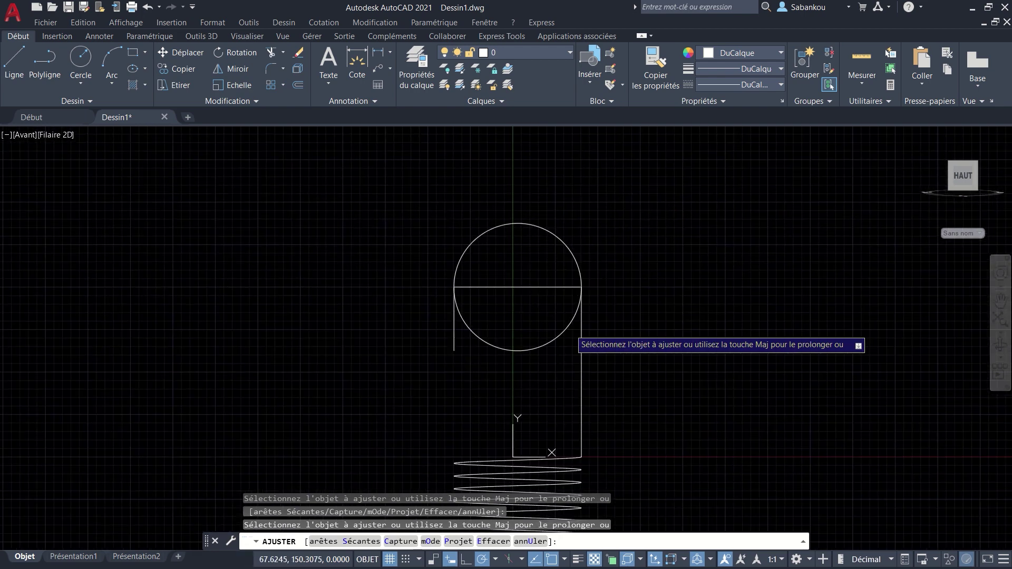
pyautogui.scroll(2, 542, 281)
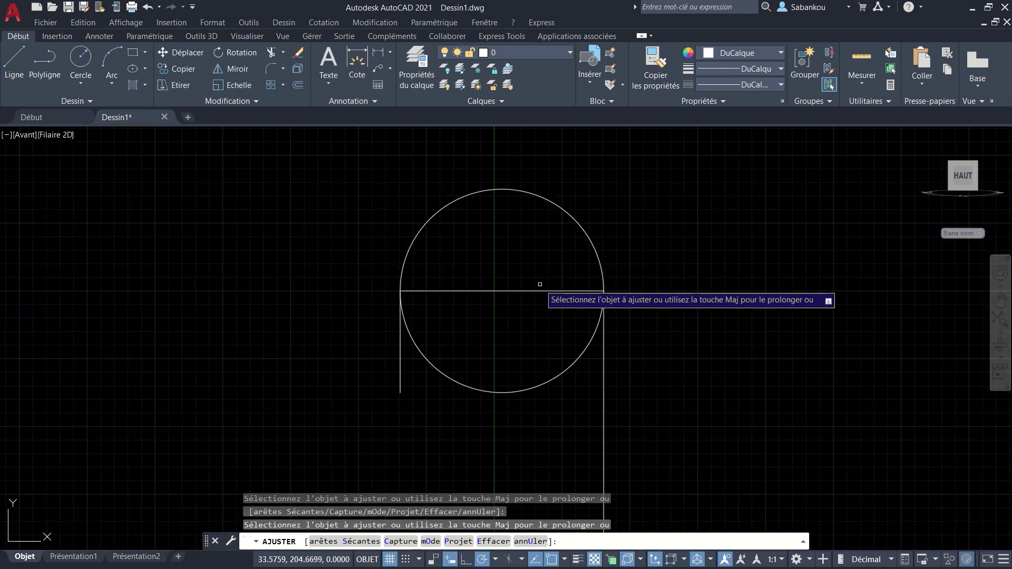
pyautogui.click(541, 290)
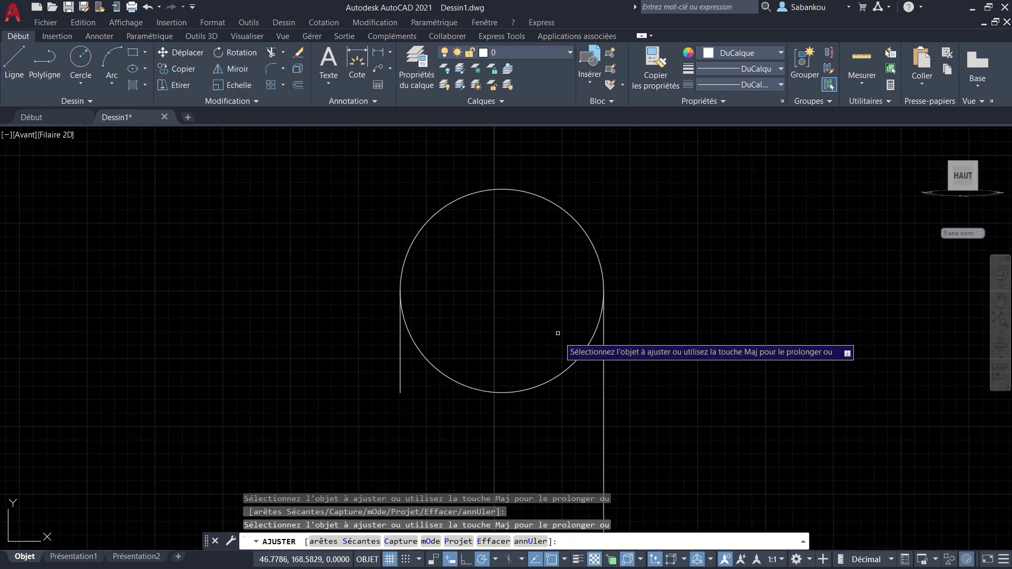
pyautogui.click(566, 369)
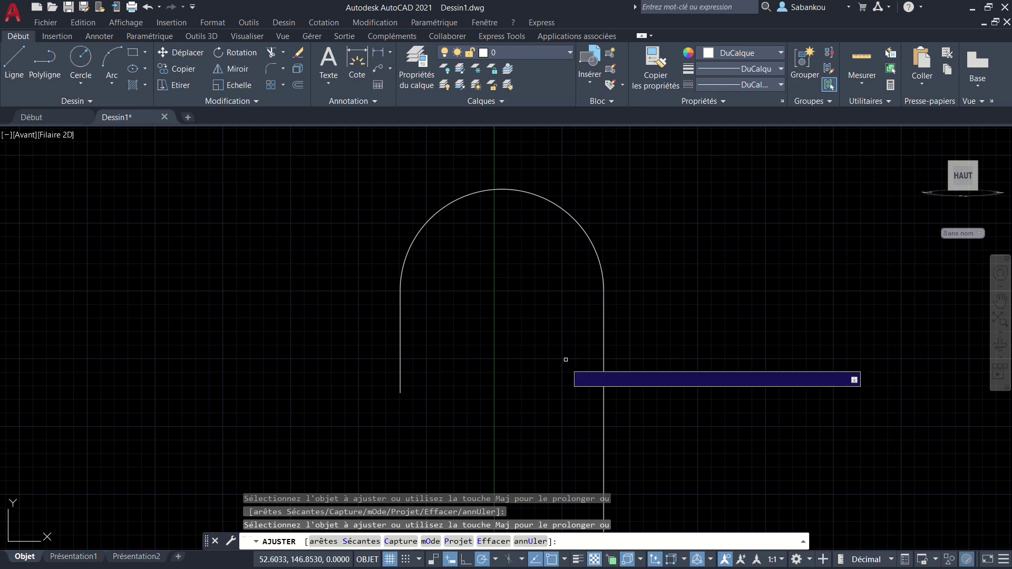
pyautogui.scroll(-4, 565, 319)
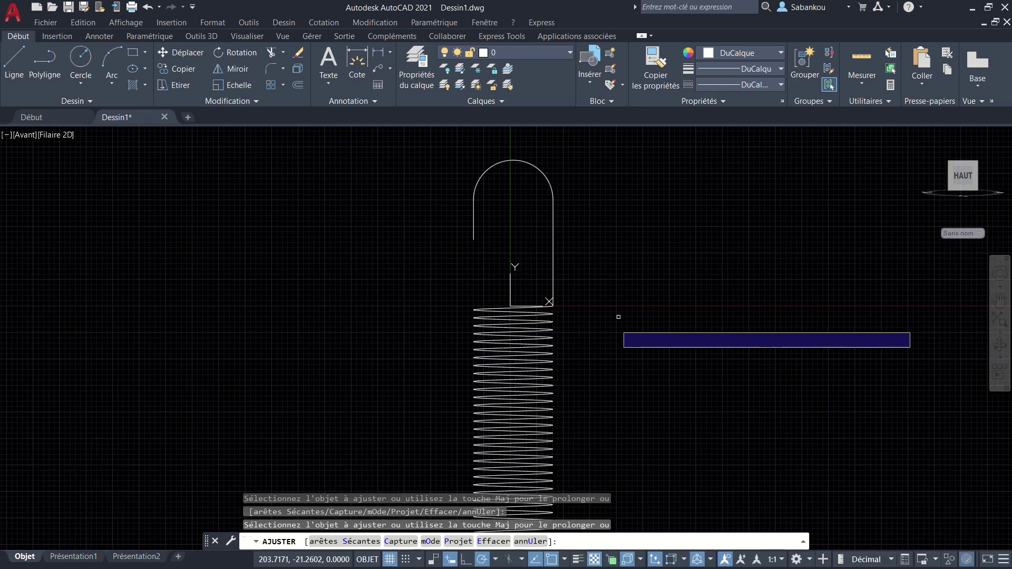
pyautogui.press('Escape')
pyautogui.scroll(-3, 617, 328)
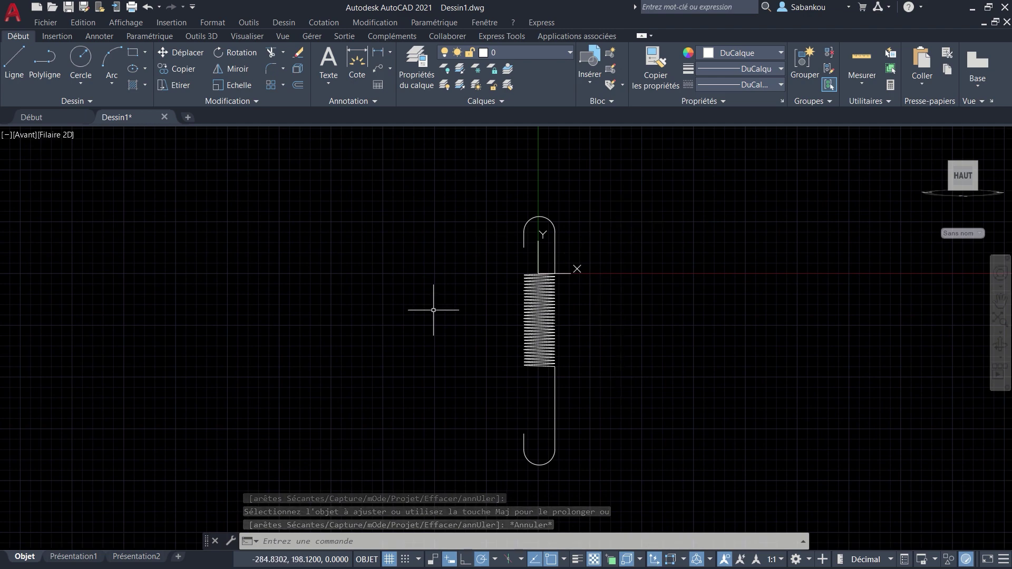
# Step: Move the UCS origin from the coil top to a point left of the spring
pyautogui.scroll(4, 622, 267)
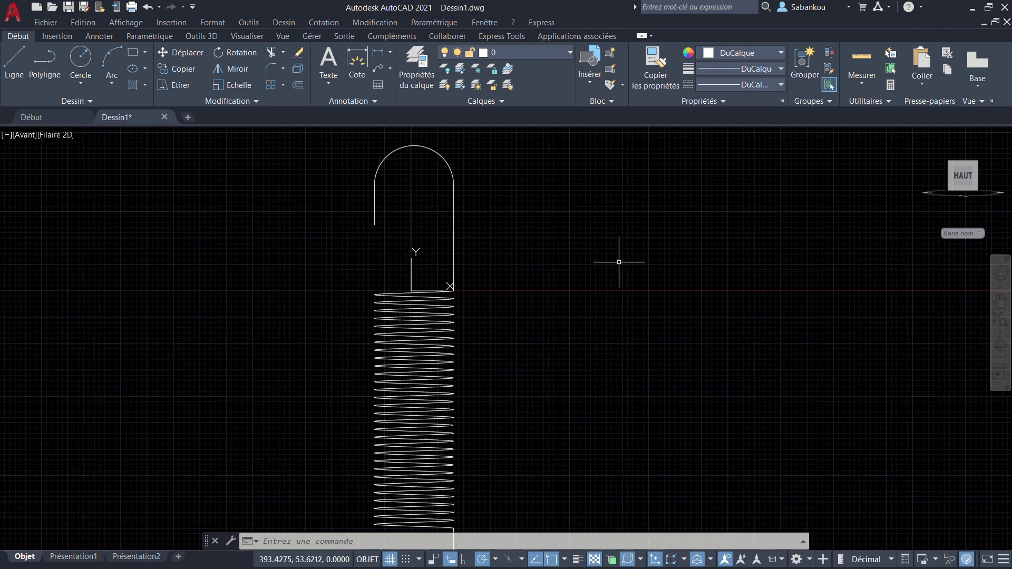
pyautogui.scroll(2, 550, 265)
pyautogui.scroll(2, 435, 270)
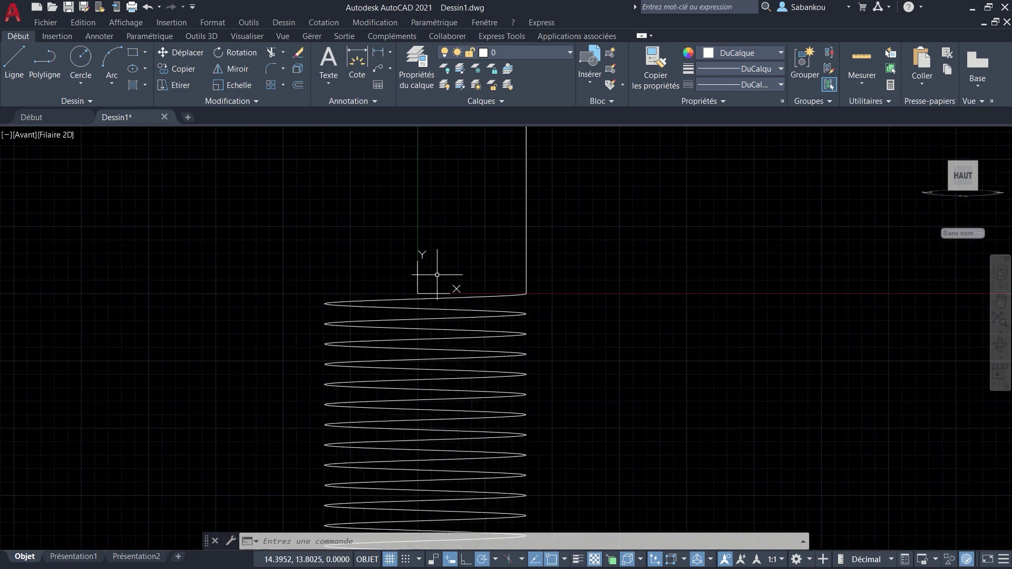
pyautogui.click(419, 281)
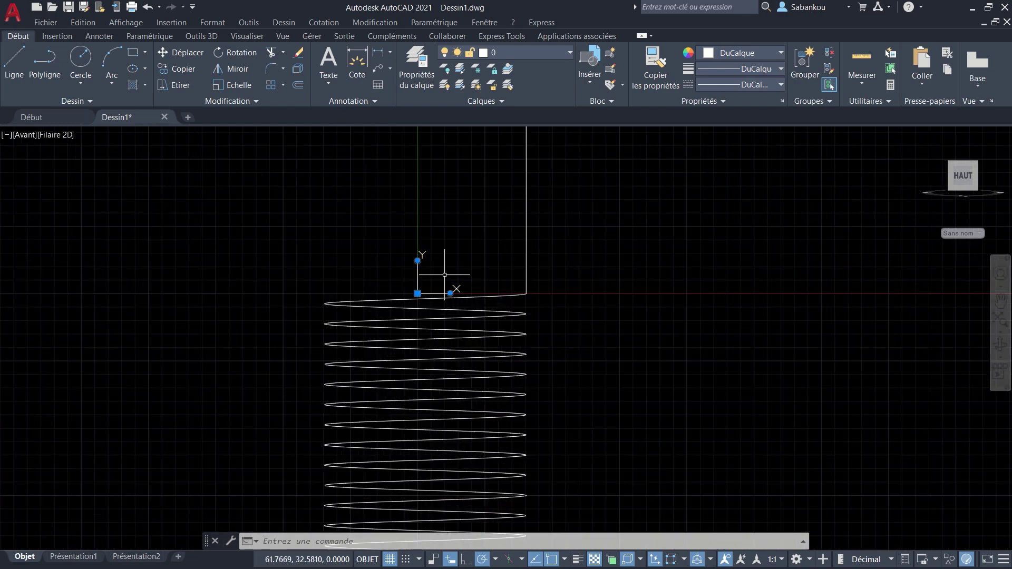
pyautogui.click(418, 293)
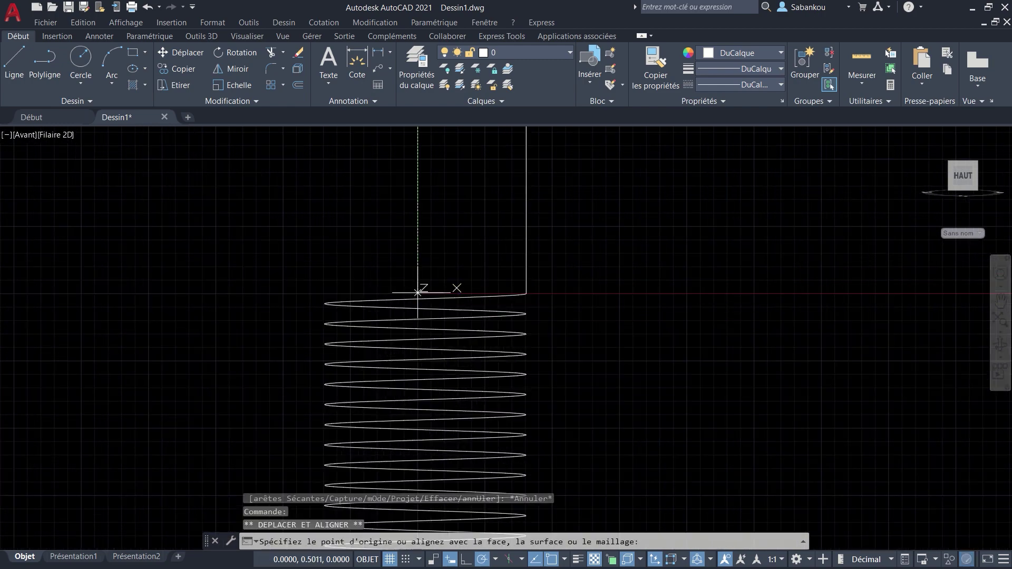
pyautogui.click(107, 387)
pyautogui.scroll(-2, 703, 380)
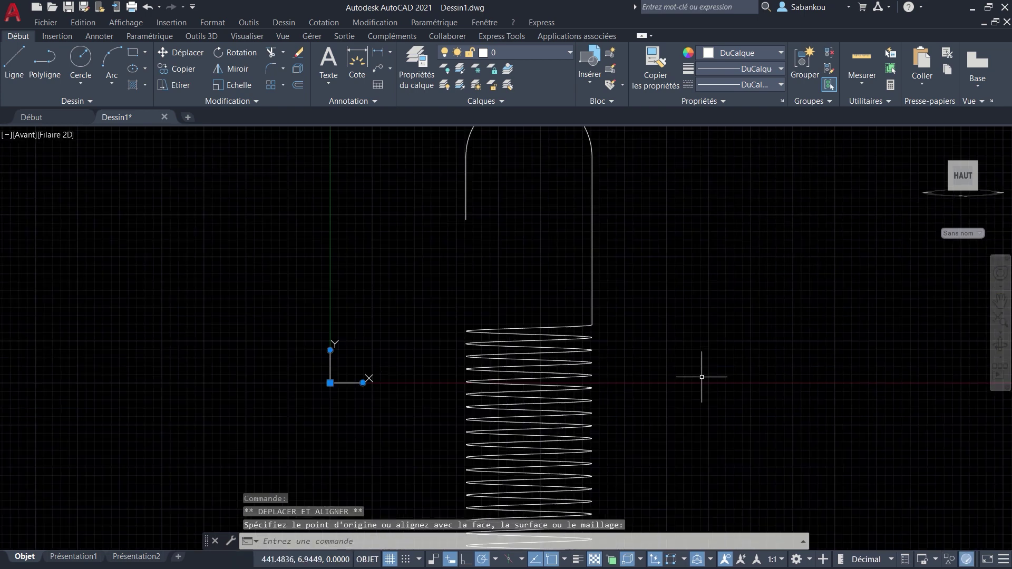
pyautogui.moveTo(702, 380); pyautogui.dragTo(546, 284, button='middle')
pyautogui.scroll(-4, 667, 330)
pyautogui.press('Escape')
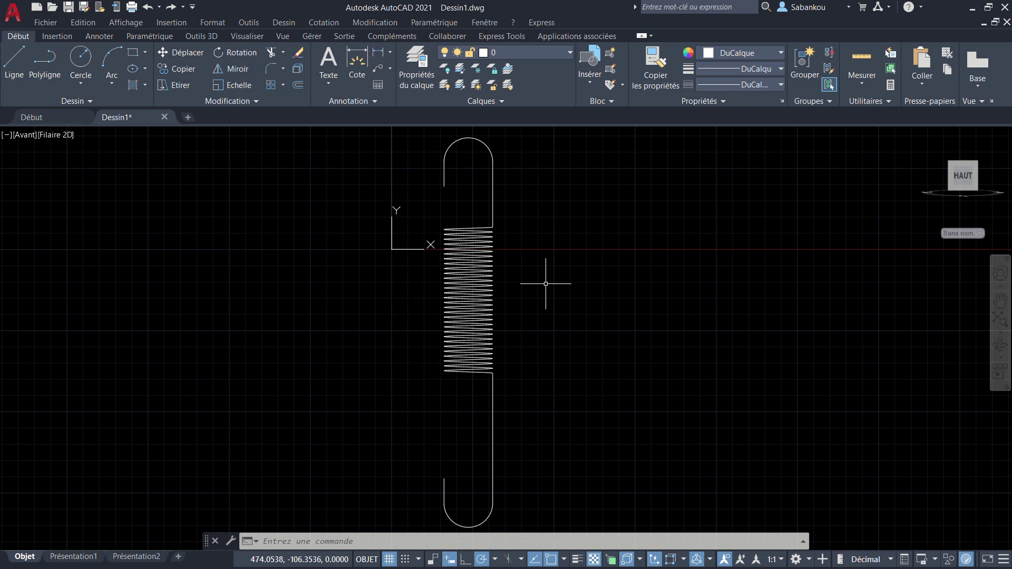
# Step: Select the whole spring with a crossing window
pyautogui.scroll(-2, 545, 284)
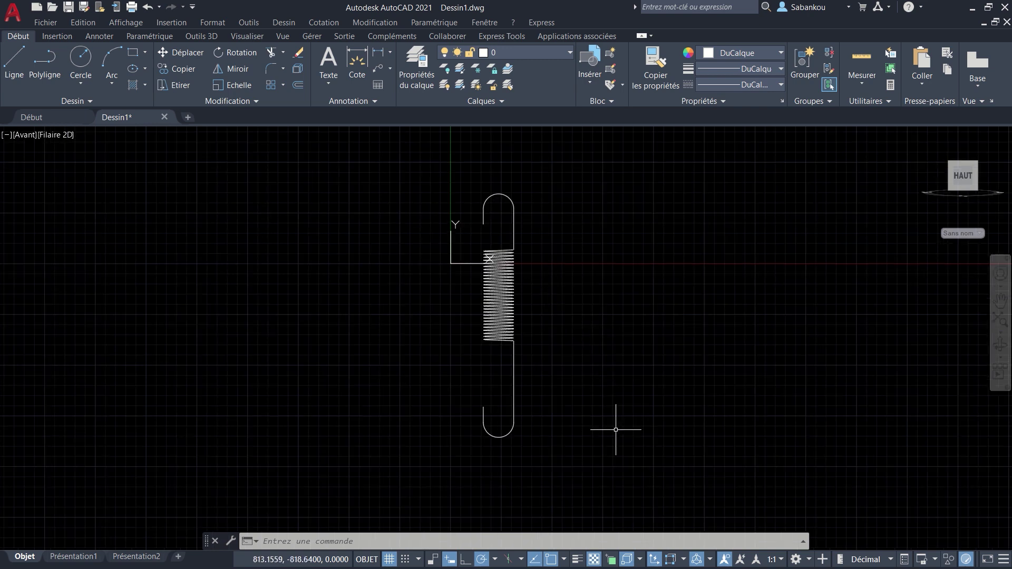
pyautogui.click(597, 451)
pyautogui.click(364, 169)
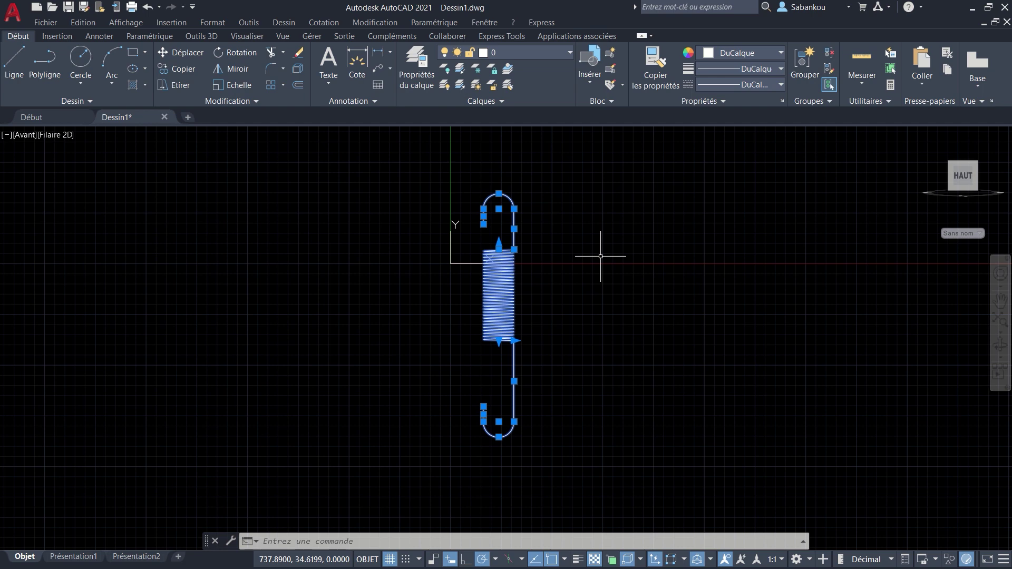
# Step: Join the selected spring pieces into one spline, undo the join, and check the spring's grips
pyautogui.write('DRE')
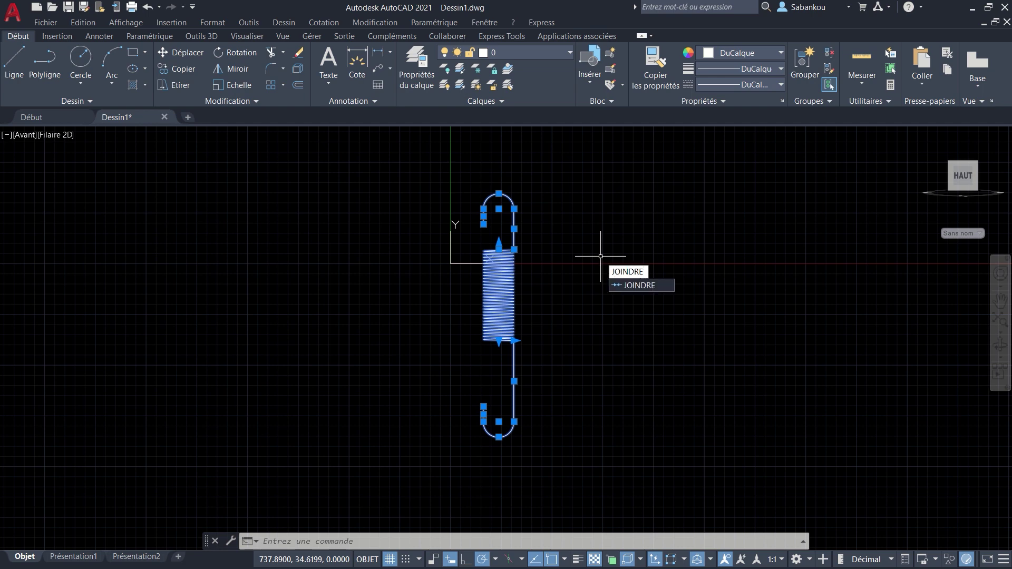
pyautogui.press('Return')
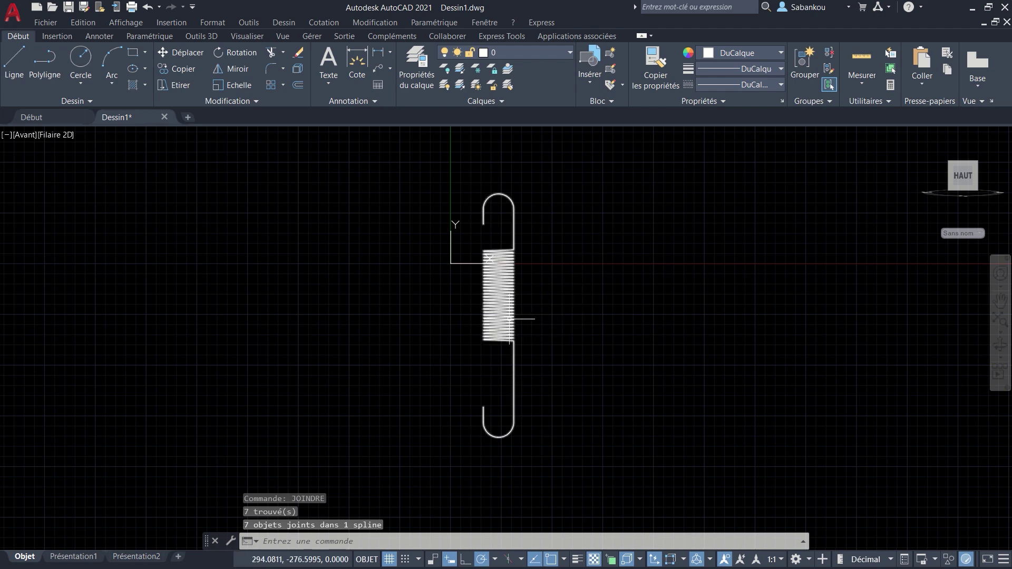
pyautogui.hotkey('ctrl', 'z')
pyautogui.press('Escape')
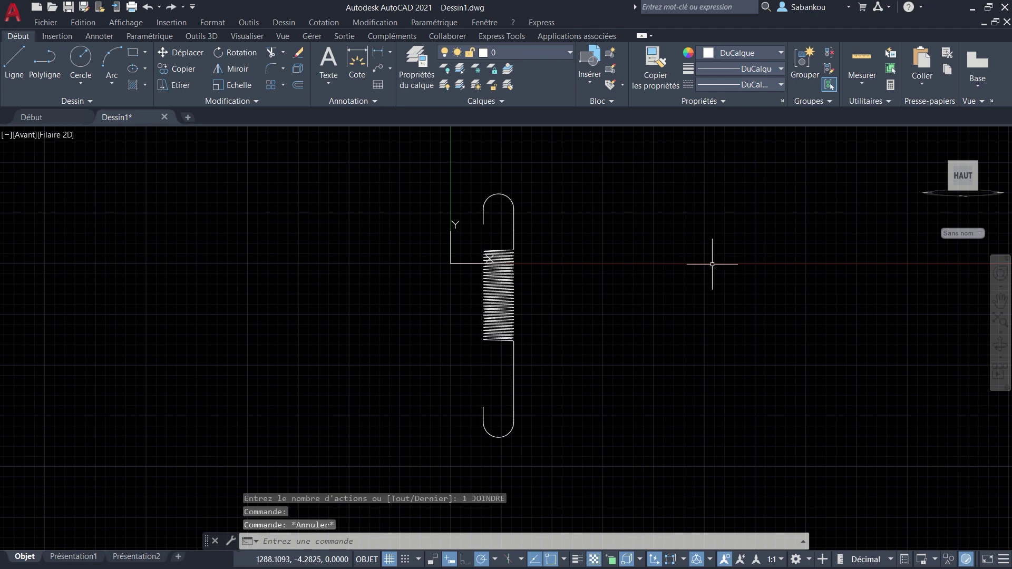
pyautogui.click(511, 312)
pyautogui.moveTo(509, 310)
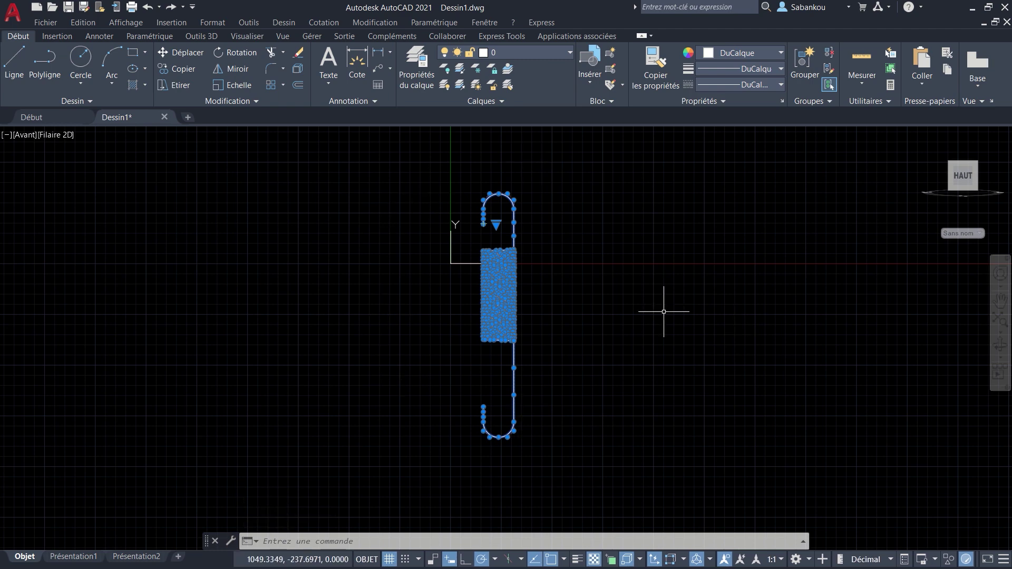
pyautogui.press('Escape')
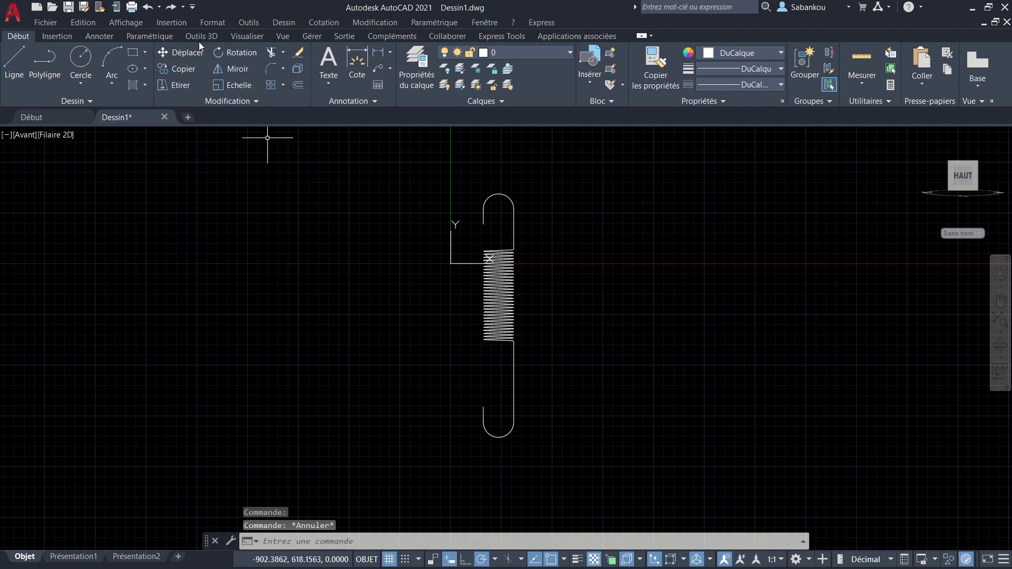
# Step: Orbit the view so the joined spring path is seen at an angle in 3D
pyautogui.scroll(-4, 250, 70)
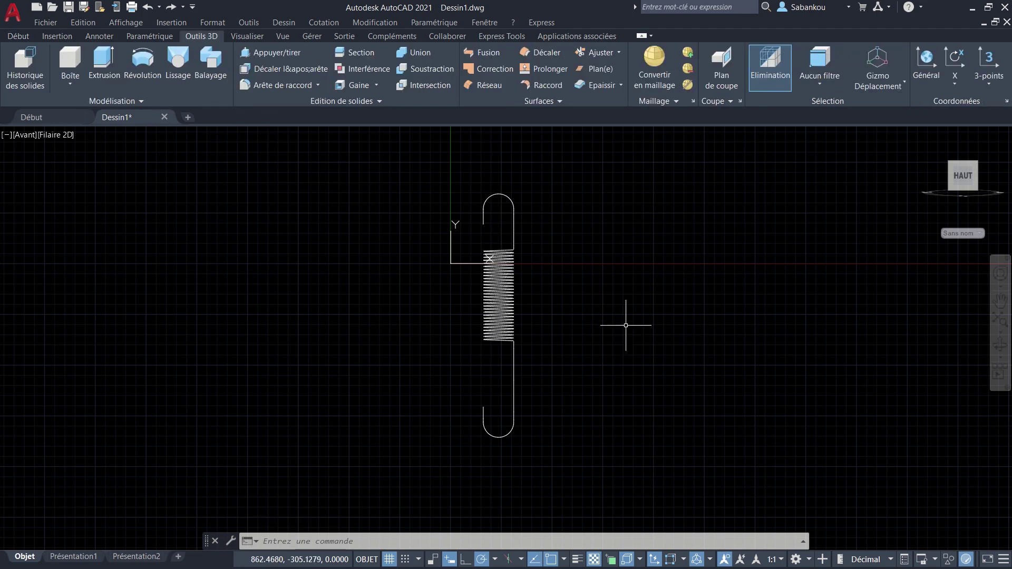
pyautogui.click(1002, 346)
pyautogui.moveTo(574, 335); pyautogui.dragTo(640, 299)
pyautogui.press('Escape')
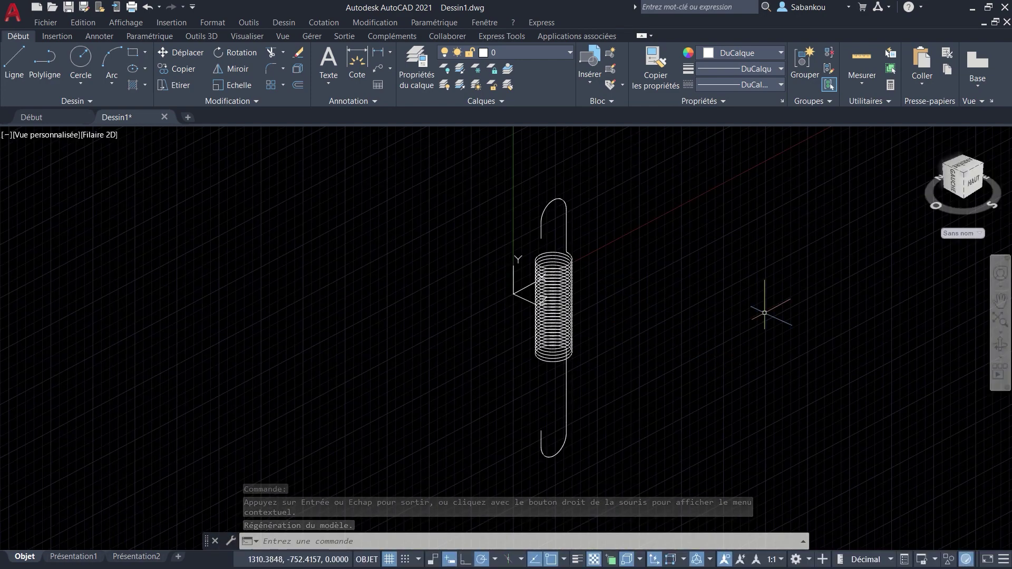
# Step: Draw a circle of diameter 15 to the right of the spring with CERCLE
pyautogui.write('ce')
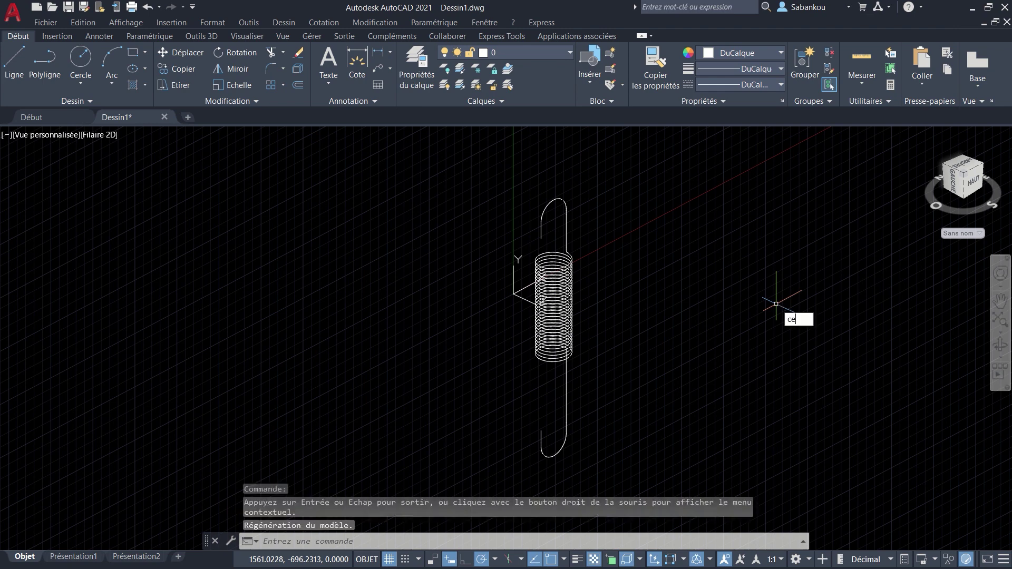
pyautogui.write('rc')
pyautogui.press('Return')
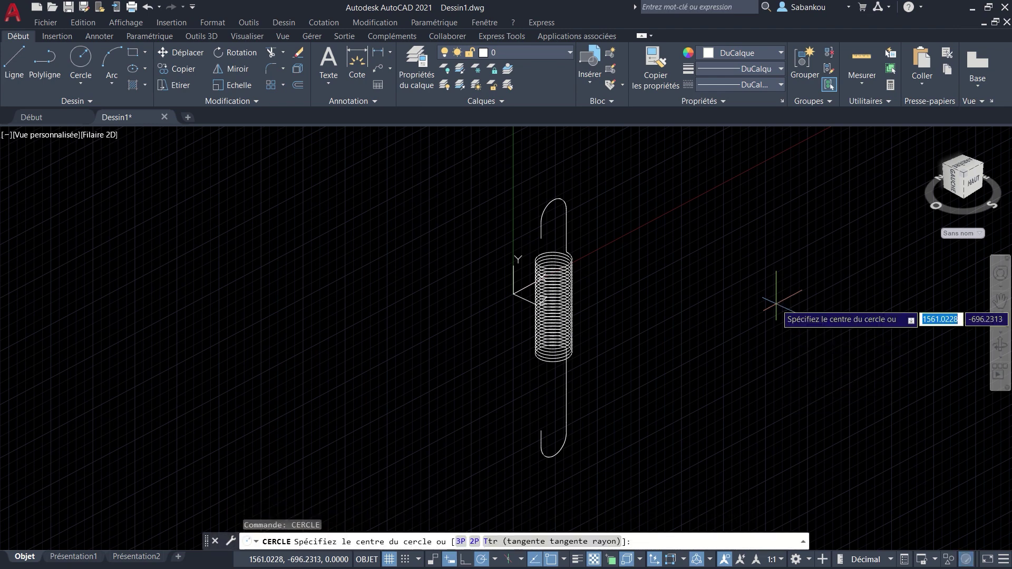
pyautogui.click(689, 335)
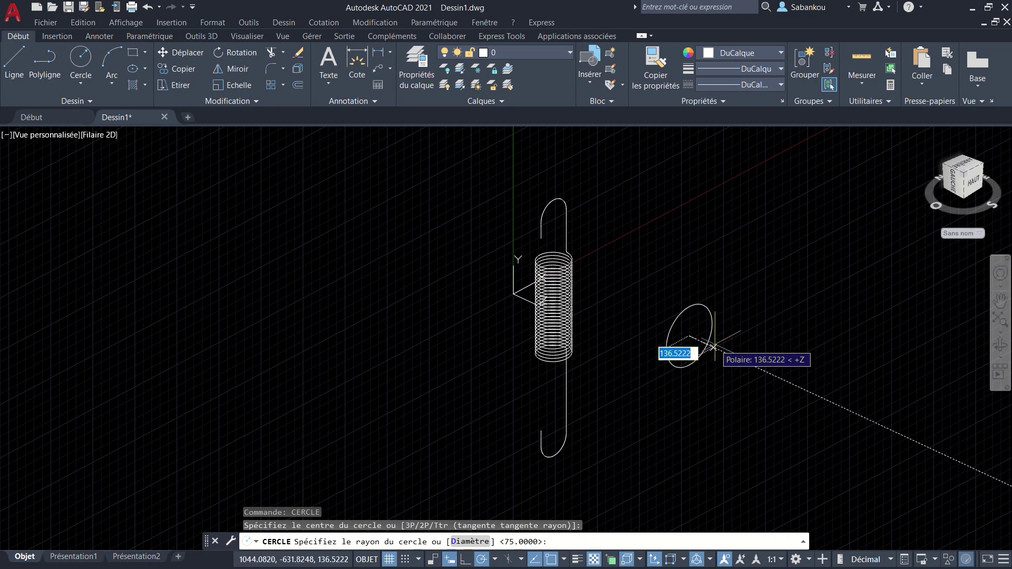
pyautogui.click(479, 539)
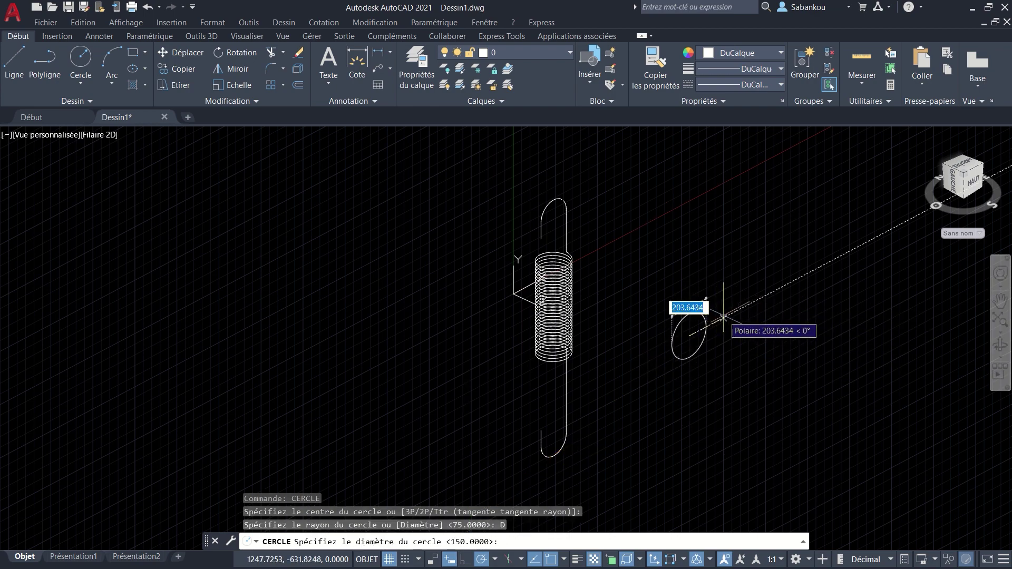
pyautogui.write('15')
pyautogui.press('Return')
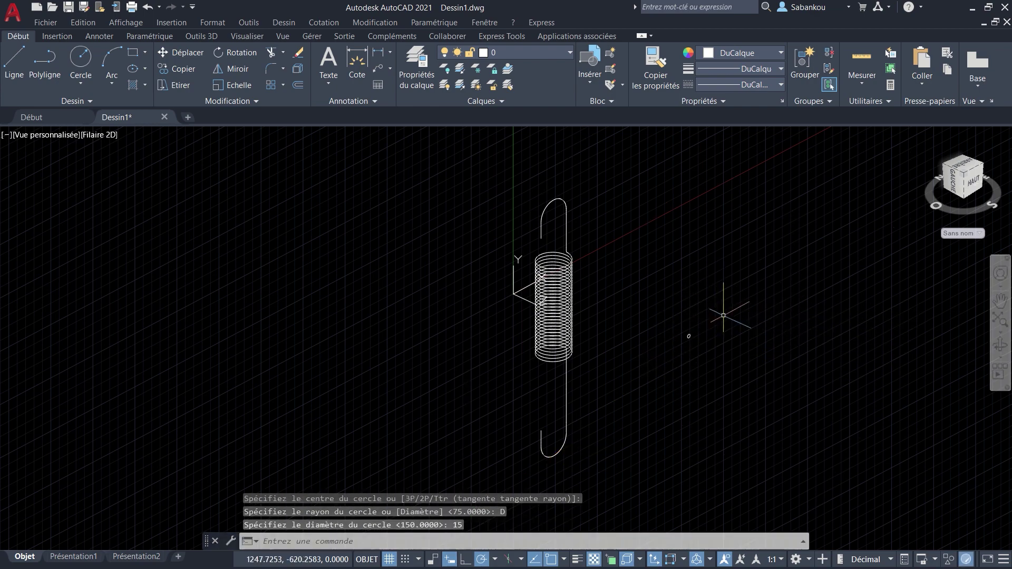
pyautogui.scroll(6, 725, 311)
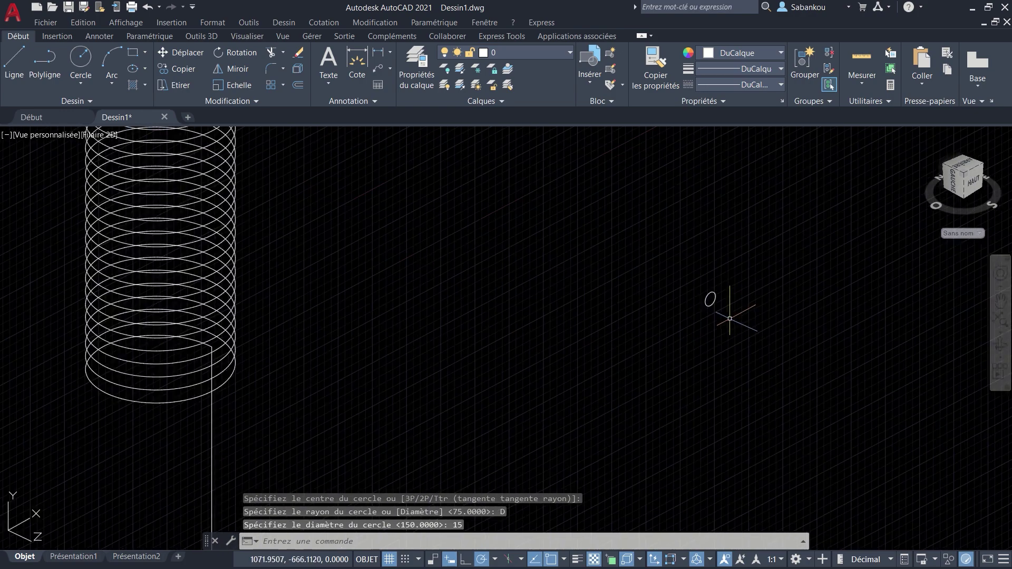
pyautogui.scroll(-6, 730, 302)
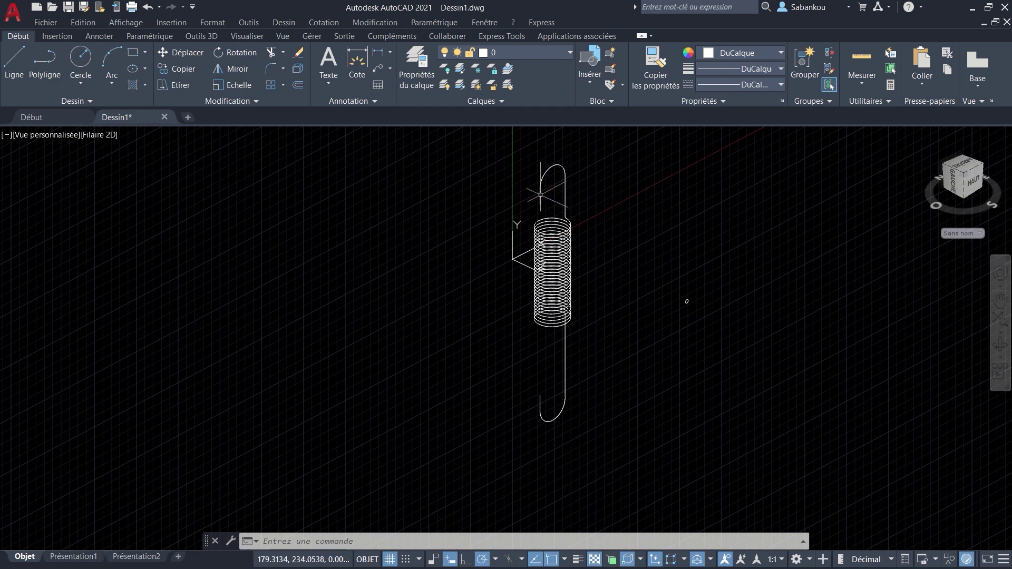
# Step: Switch to the Outils 3D ribbon and look through its ribbon display options
pyautogui.click(203, 36)
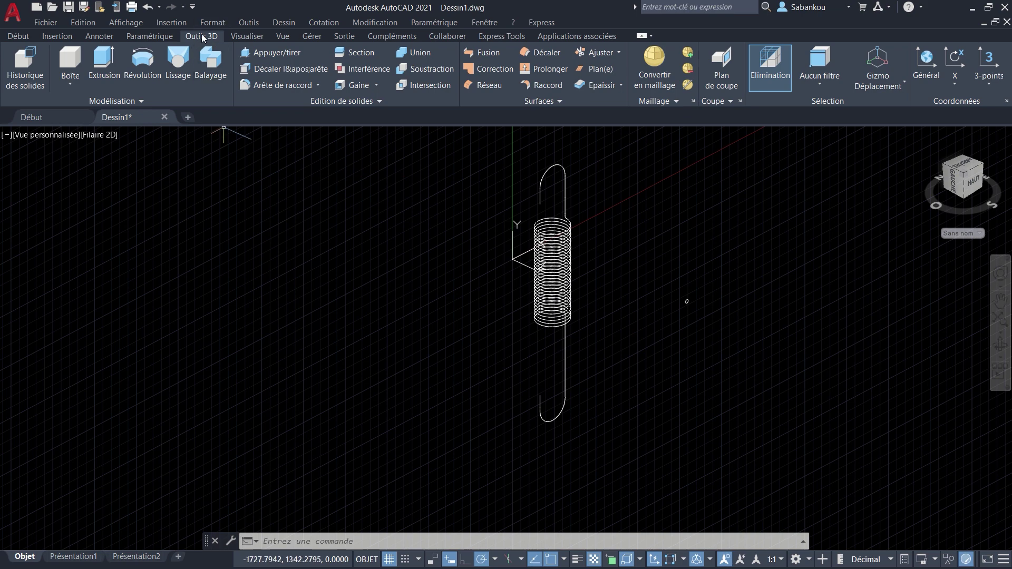
pyautogui.rightClick(719, 35)
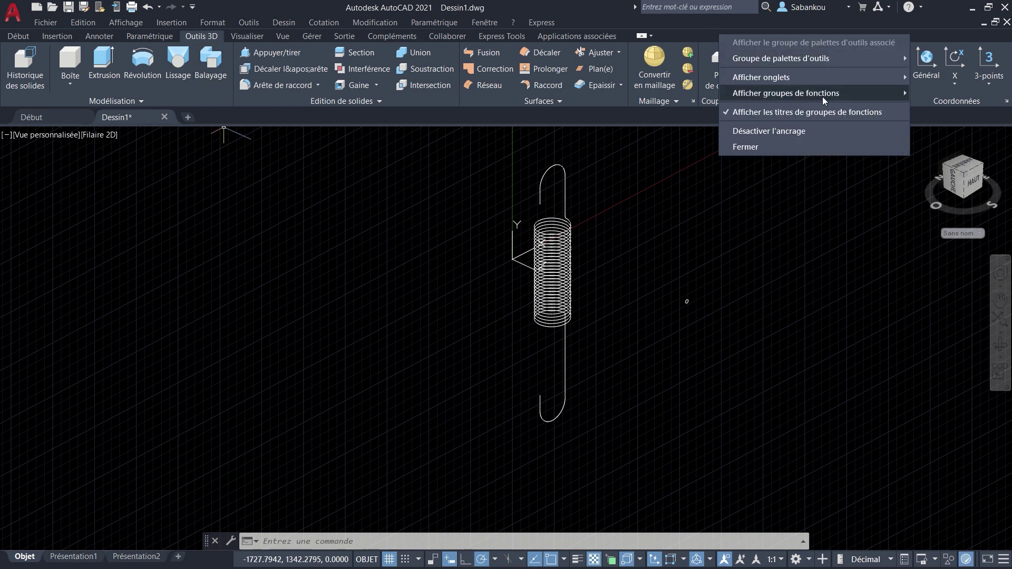
pyautogui.moveTo(817, 80)
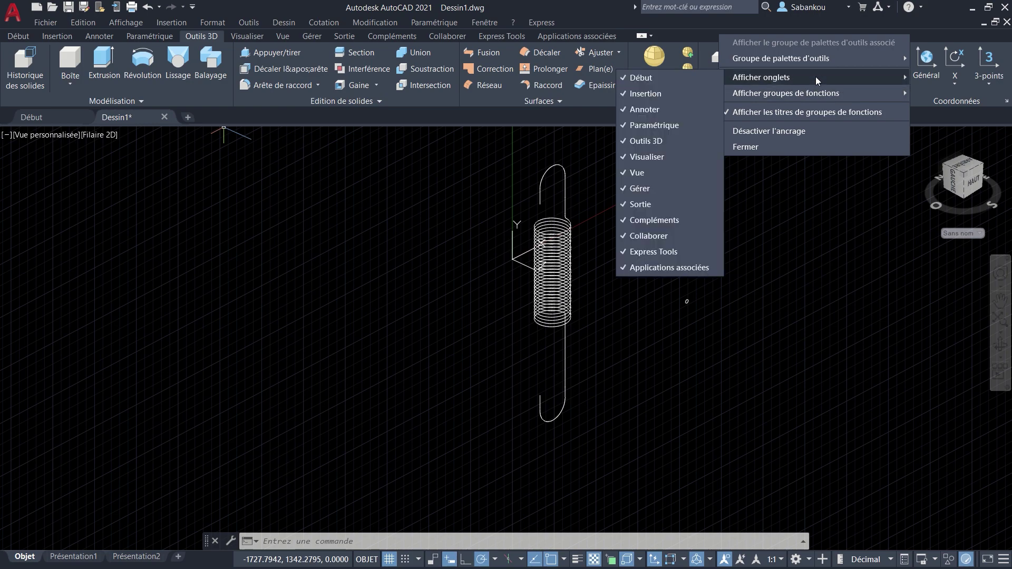
pyautogui.click(694, 31)
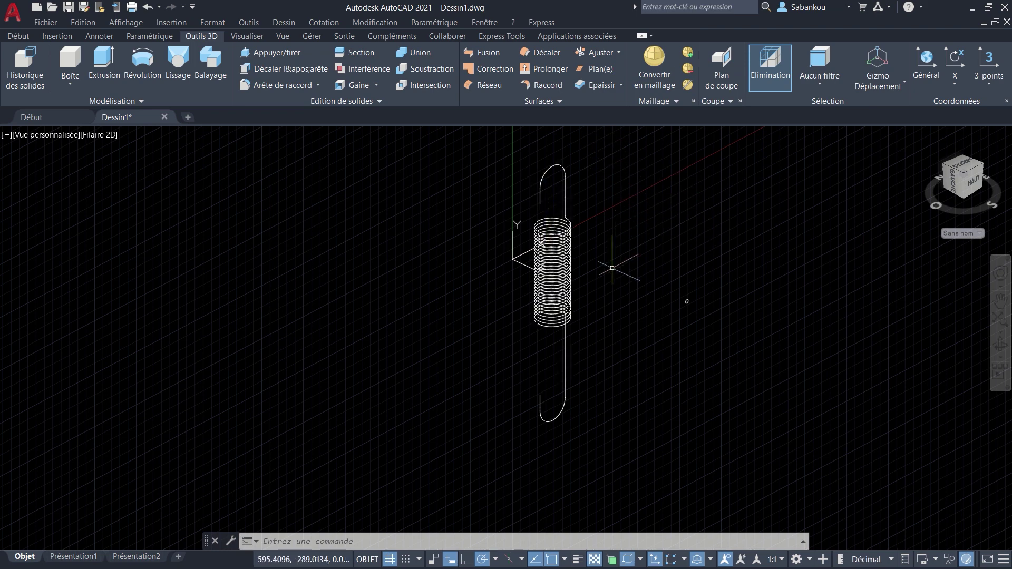
# Step: Sweep the 15-diameter circle along the spring coil, then recentre the view
pyautogui.click(215, 62)
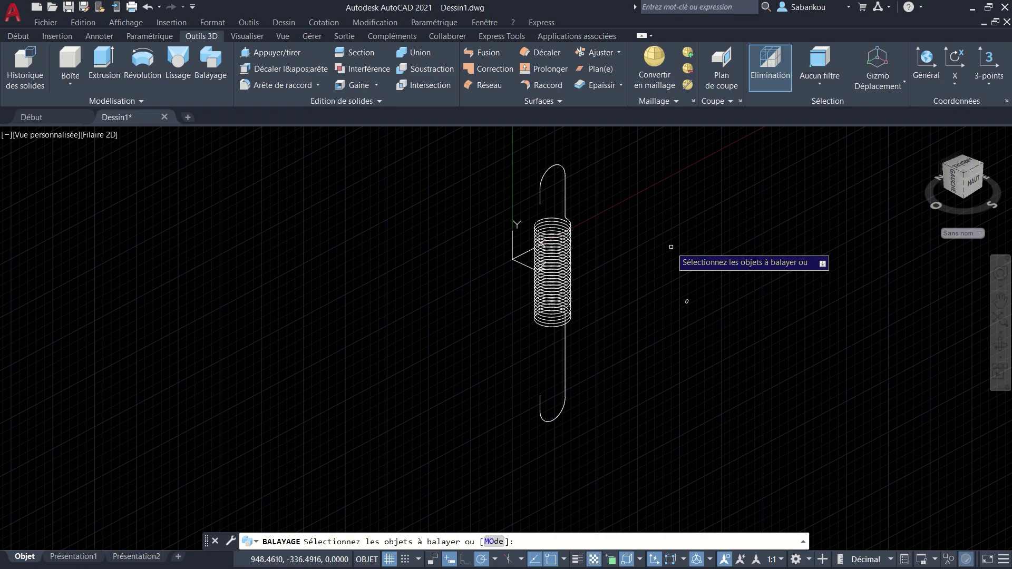
pyautogui.scroll(5, 688, 300)
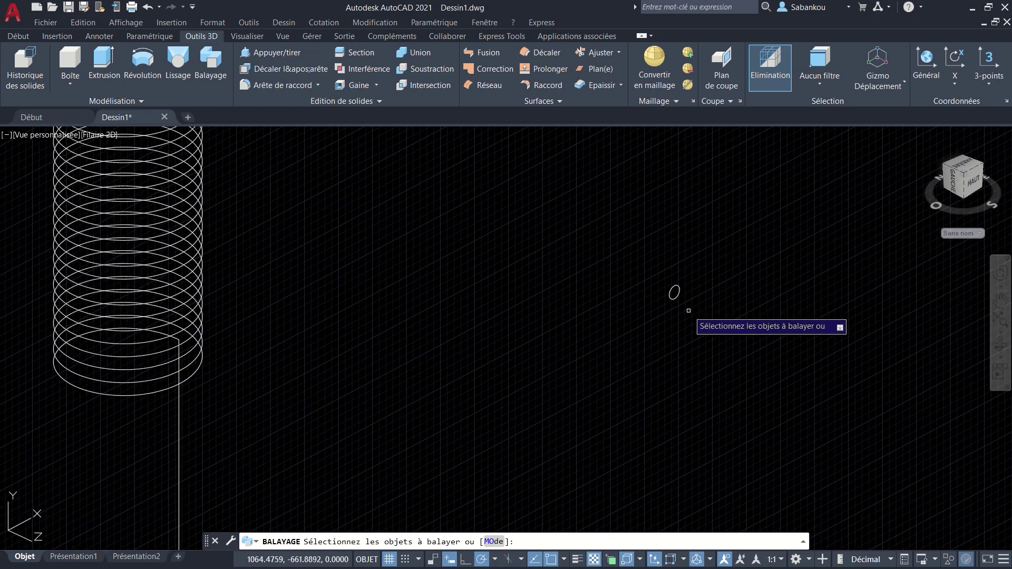
pyautogui.click(688, 310)
pyautogui.click(656, 249)
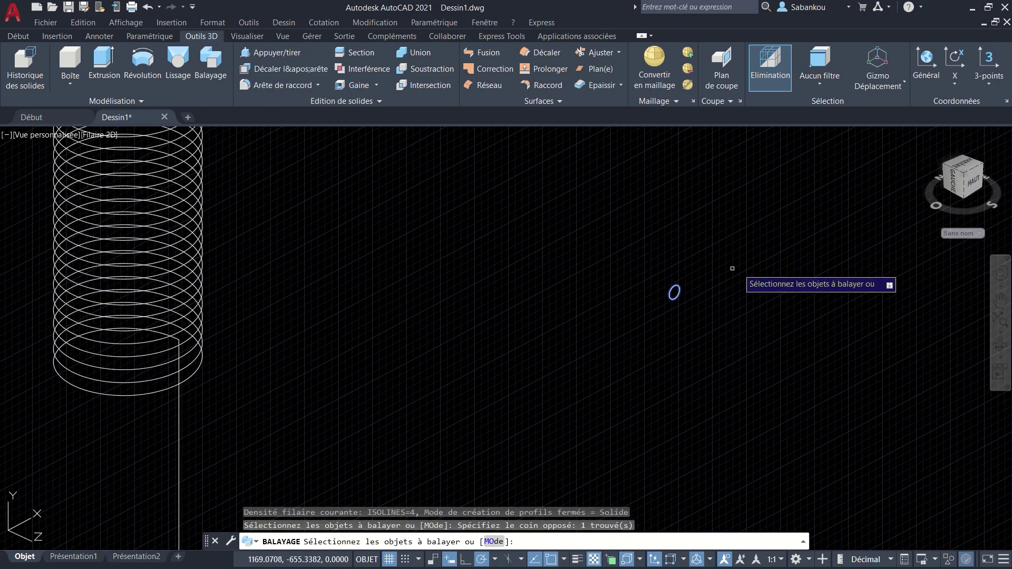
pyautogui.press('Return')
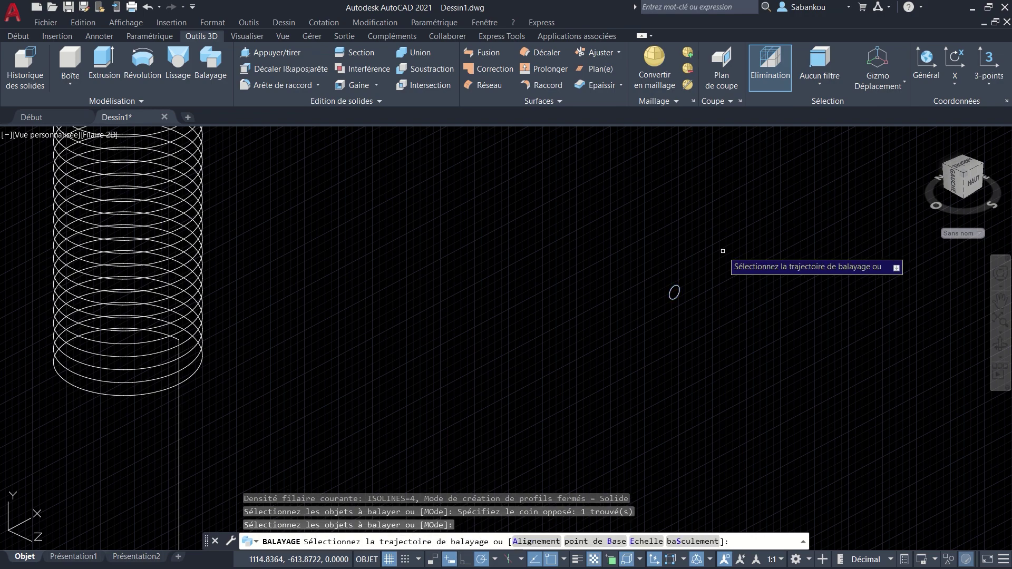
pyautogui.scroll(-3, 421, 314)
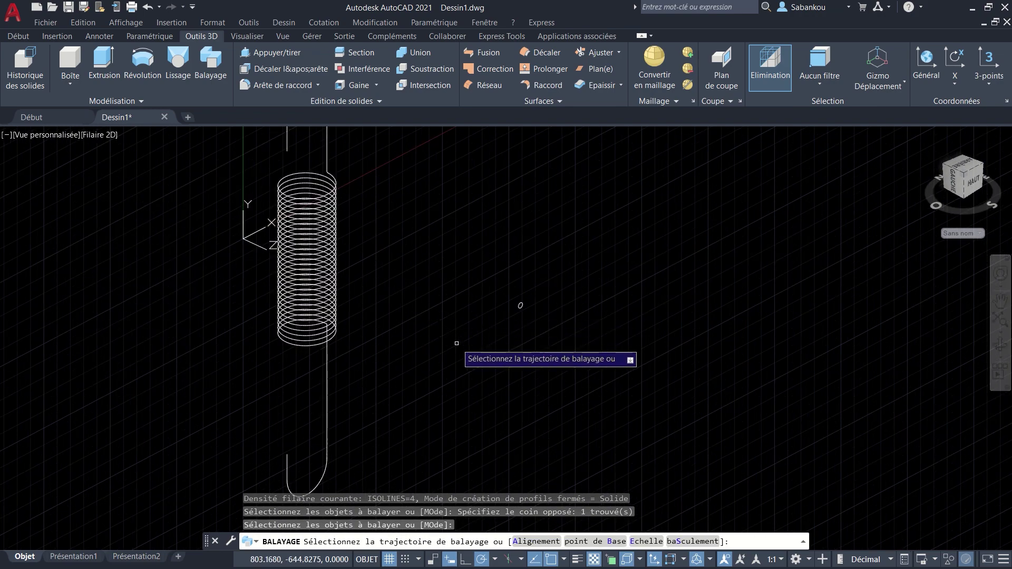
pyautogui.click(327, 363)
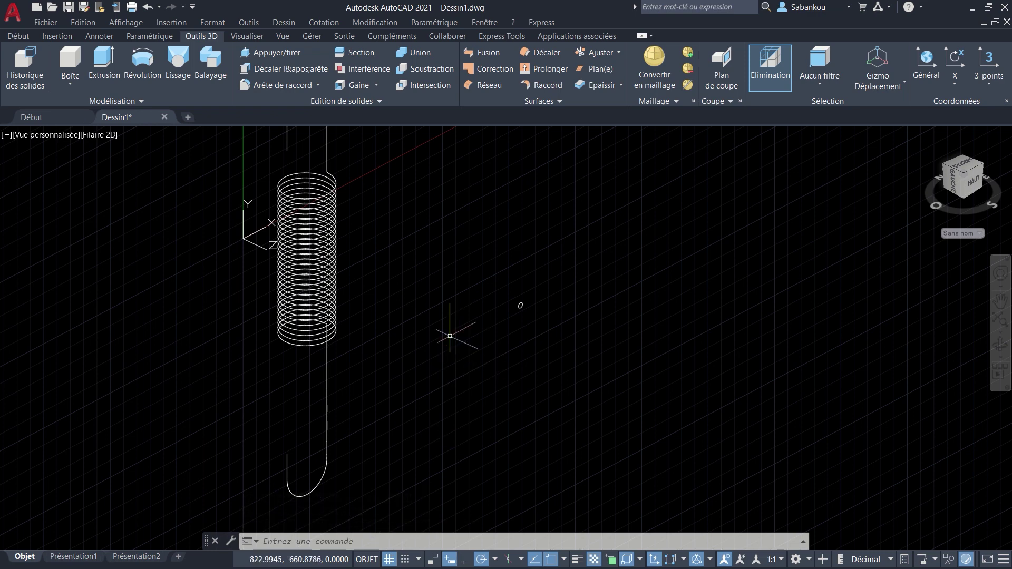
pyautogui.scroll(4, 340, 266)
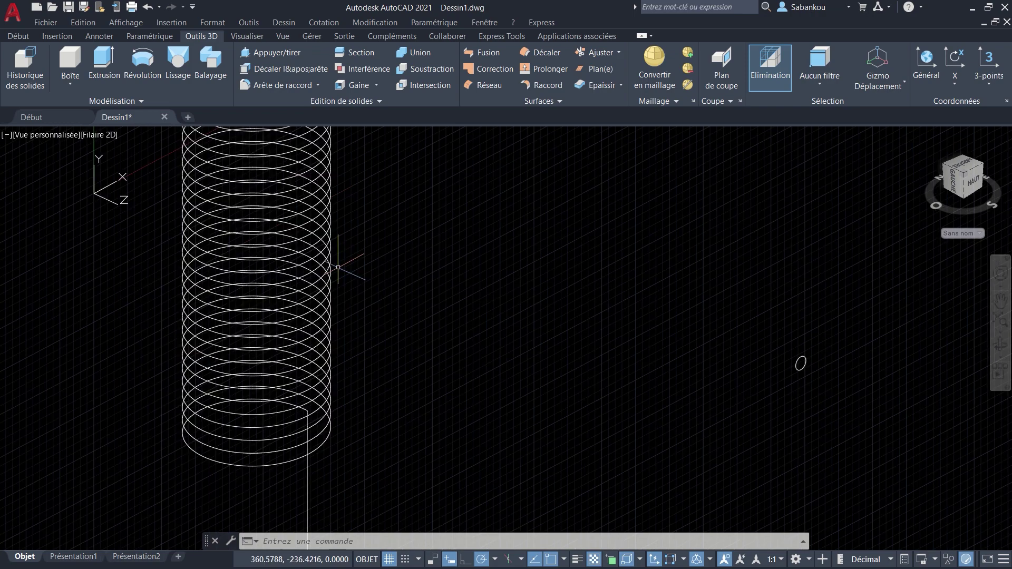
pyautogui.scroll(-4, 480, 290)
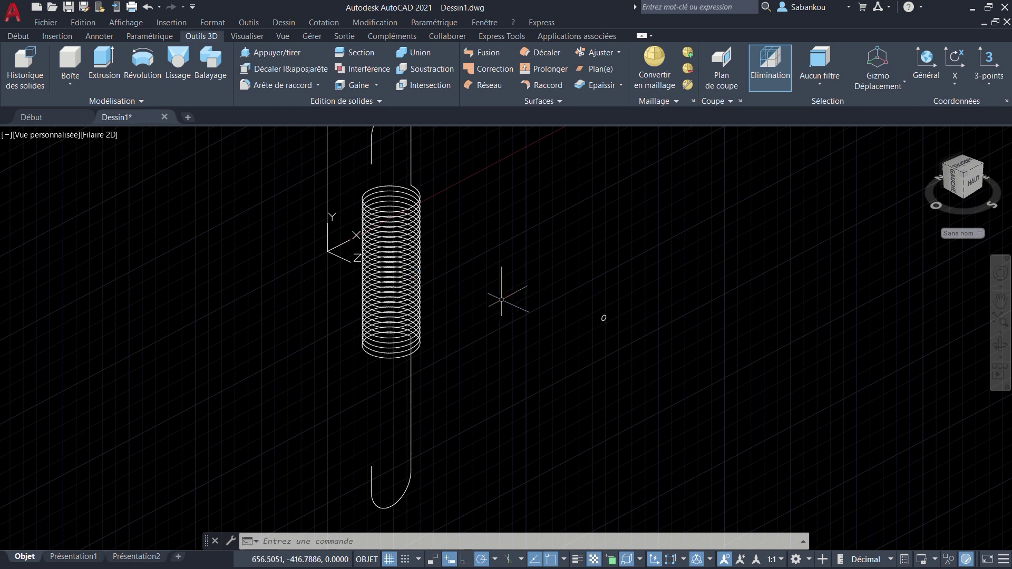
pyautogui.moveTo(572, 351); pyautogui.dragTo(488, 338, button='middle')
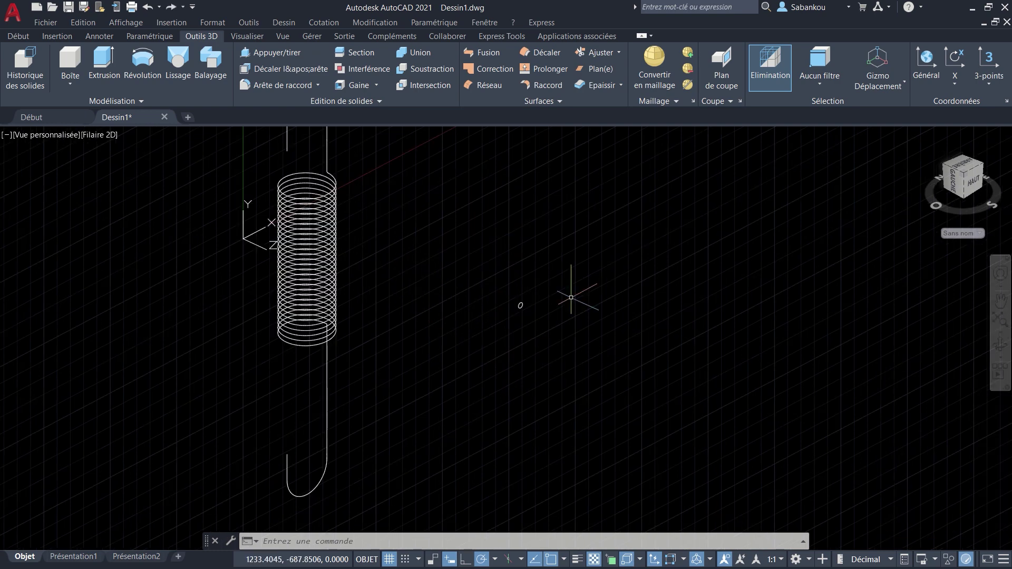
# Step: Erase the 15-diameter cross-section circle
pyautogui.click(539, 326)
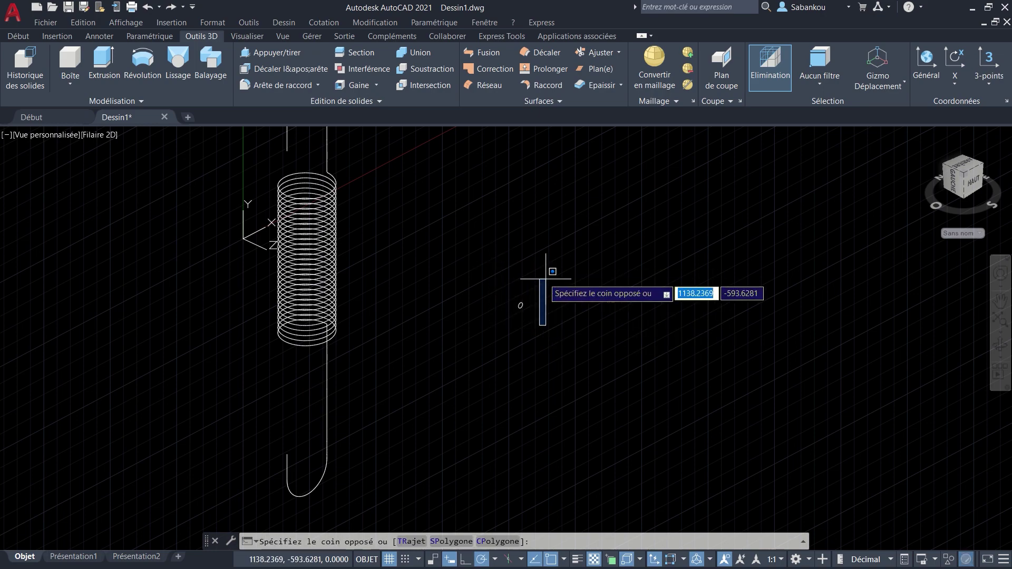
pyautogui.click(481, 269)
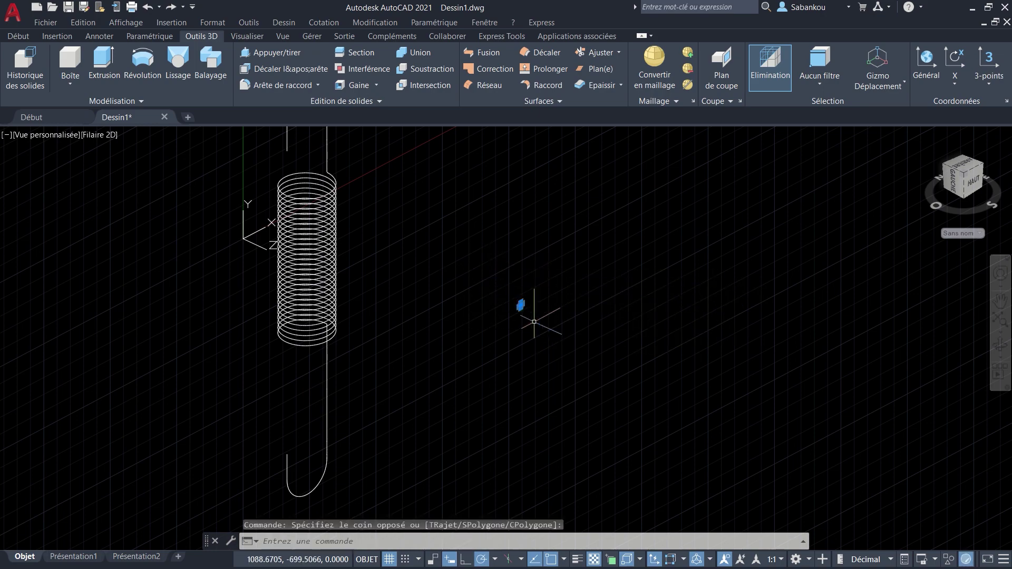
pyautogui.scroll(5, 517, 317)
pyautogui.scroll(-3, 538, 290)
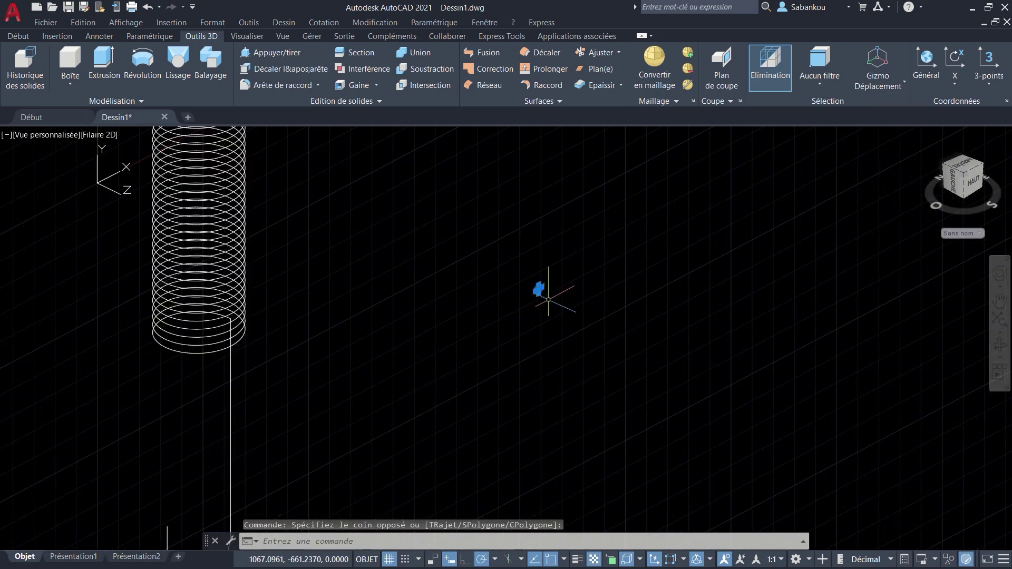
pyautogui.press('Delete')
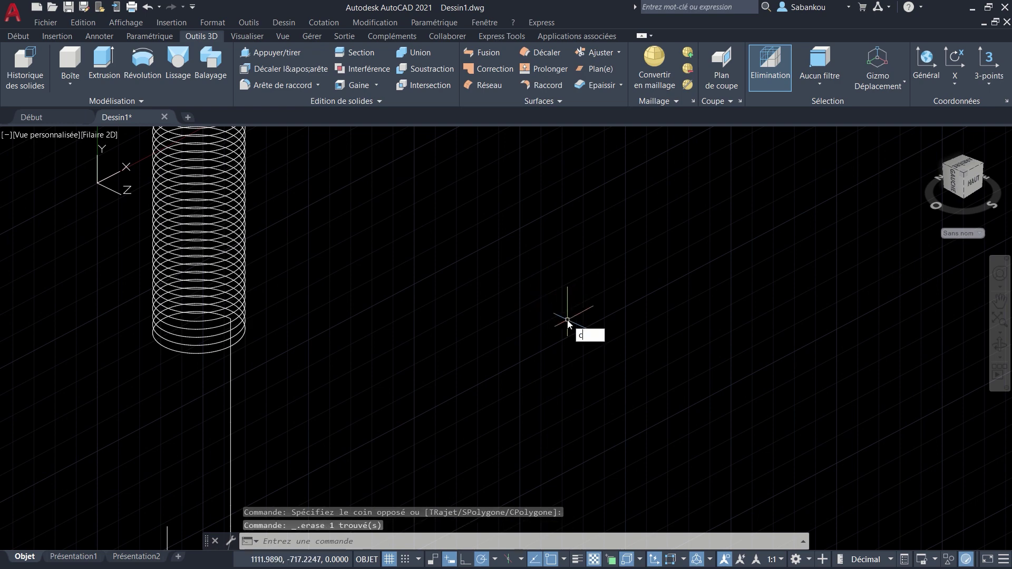
# Step: Draw a new circle of diameter 14.9 beside the spring
pyautogui.write('cle')
pyautogui.press('Return')
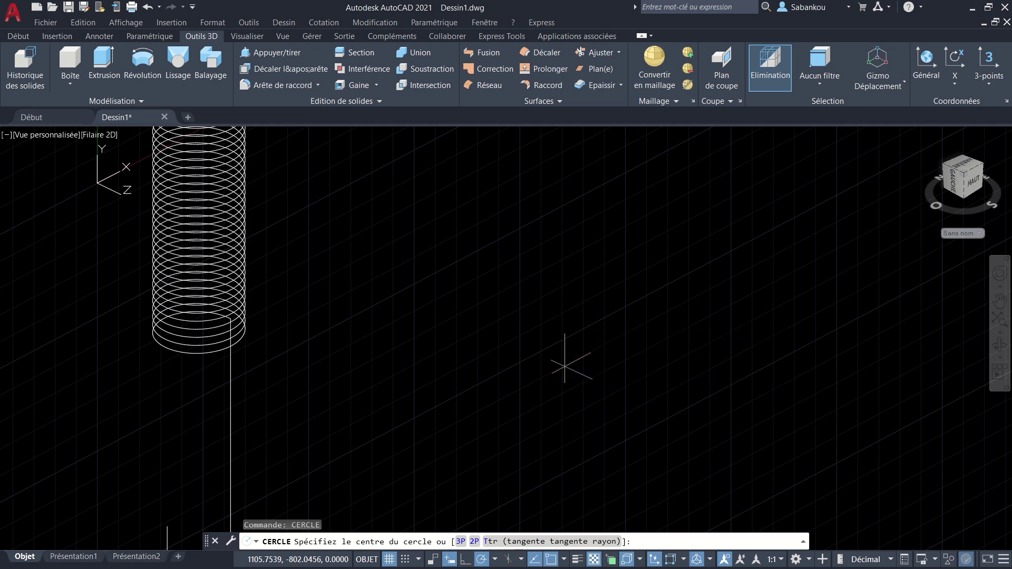
pyautogui.click(577, 328)
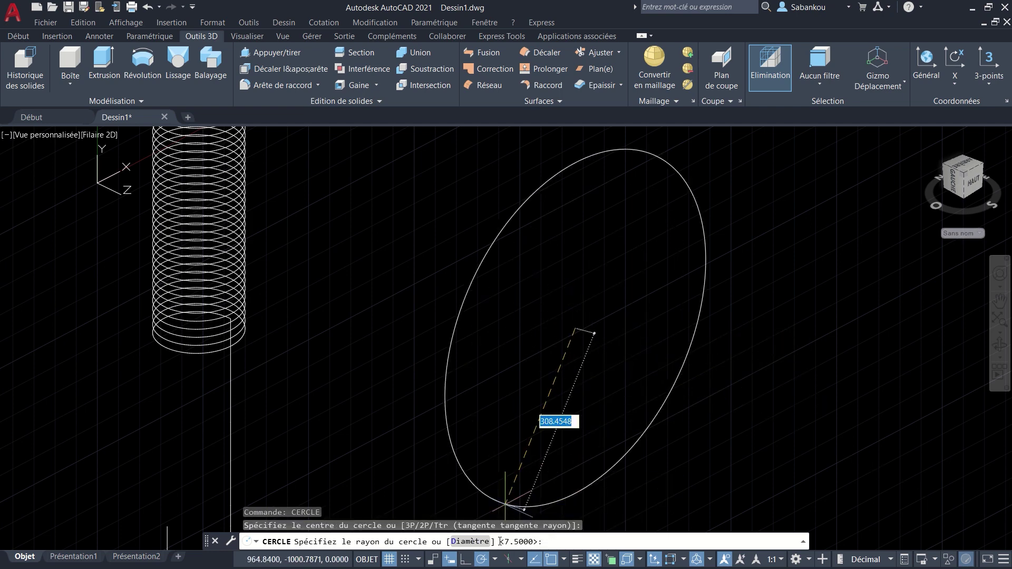
pyautogui.click(470, 542)
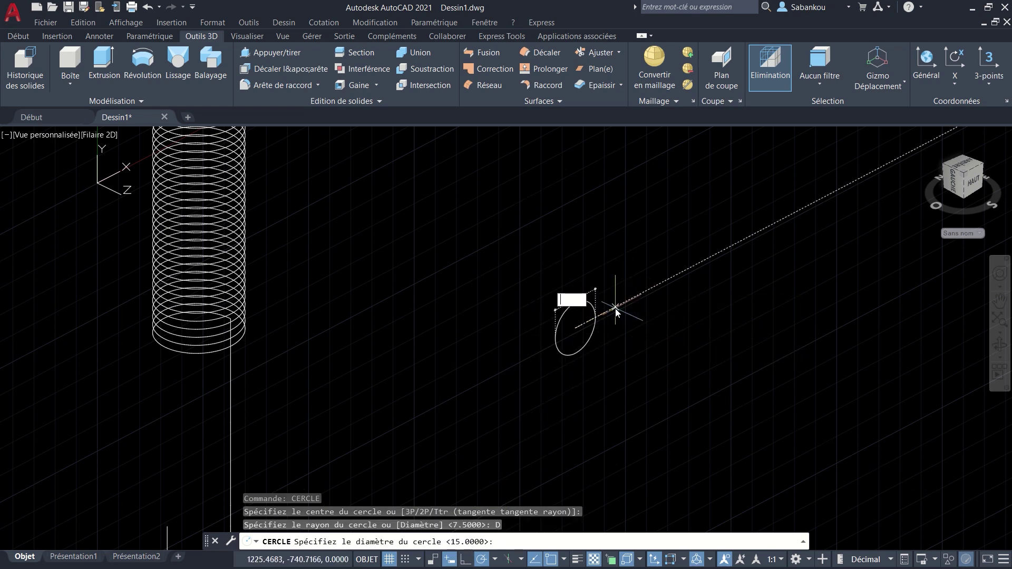
pyautogui.write('14')
pyautogui.write('.9')
pyautogui.press('Return')
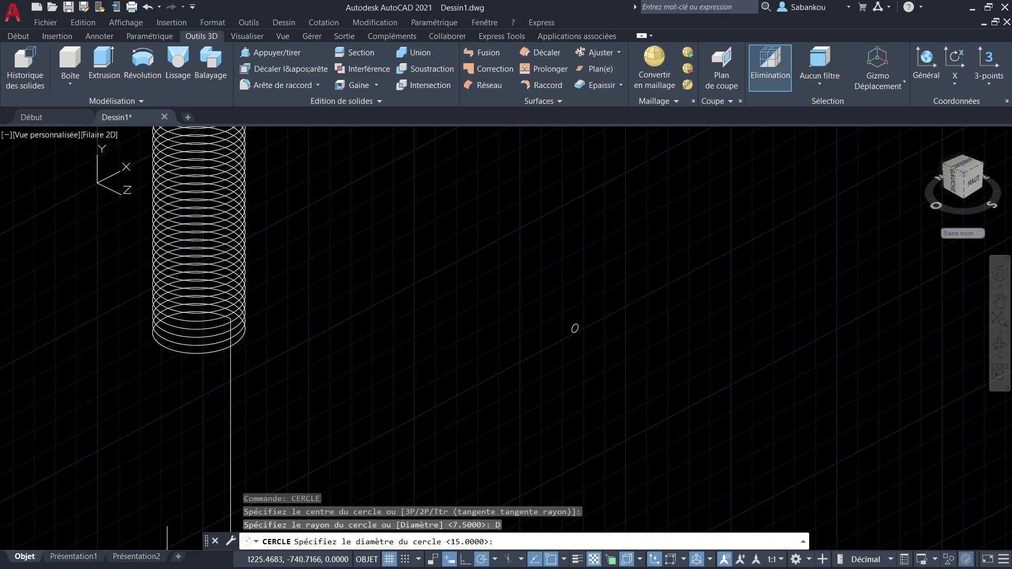
# Step: Sweep the 14.9-diameter circle along the helix path and zoom to fit the spring
pyautogui.click(211, 65)
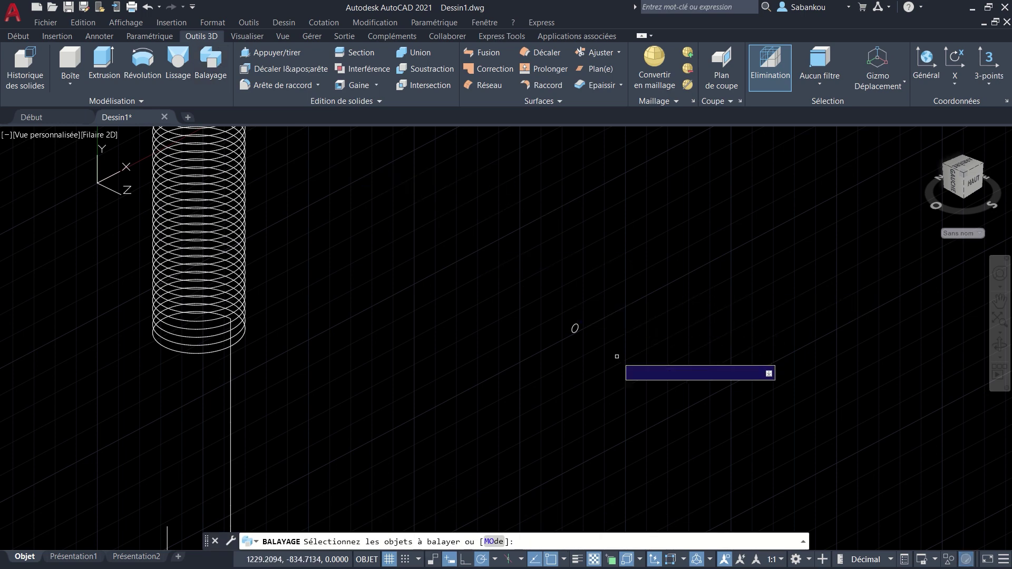
pyautogui.click(598, 340)
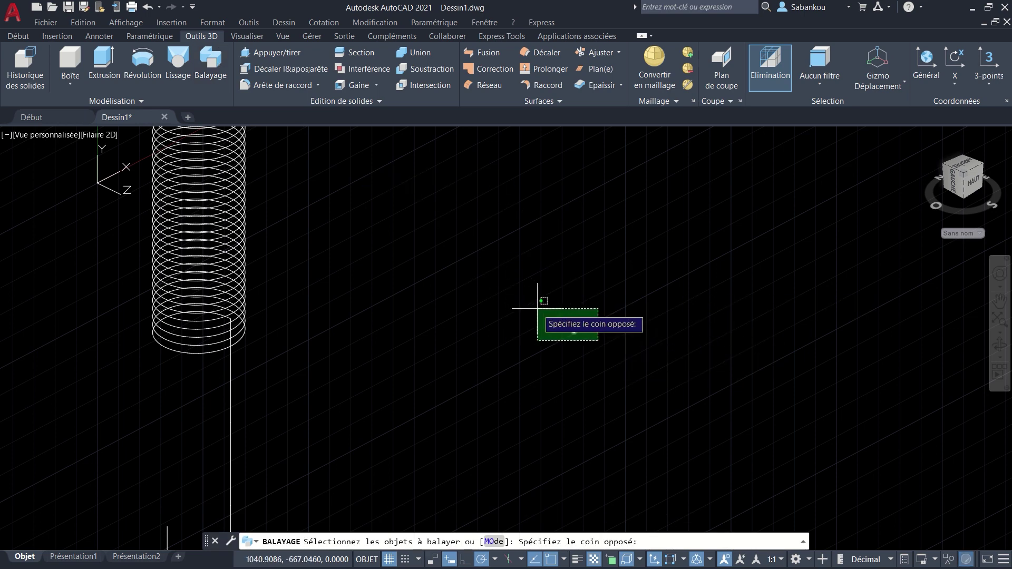
pyautogui.click(537, 309)
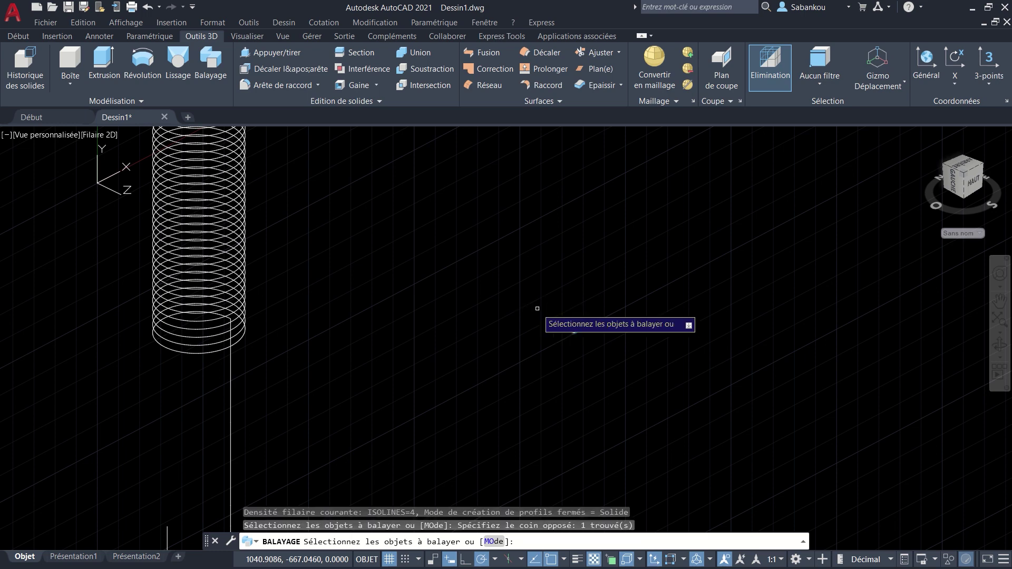
pyautogui.press('Return')
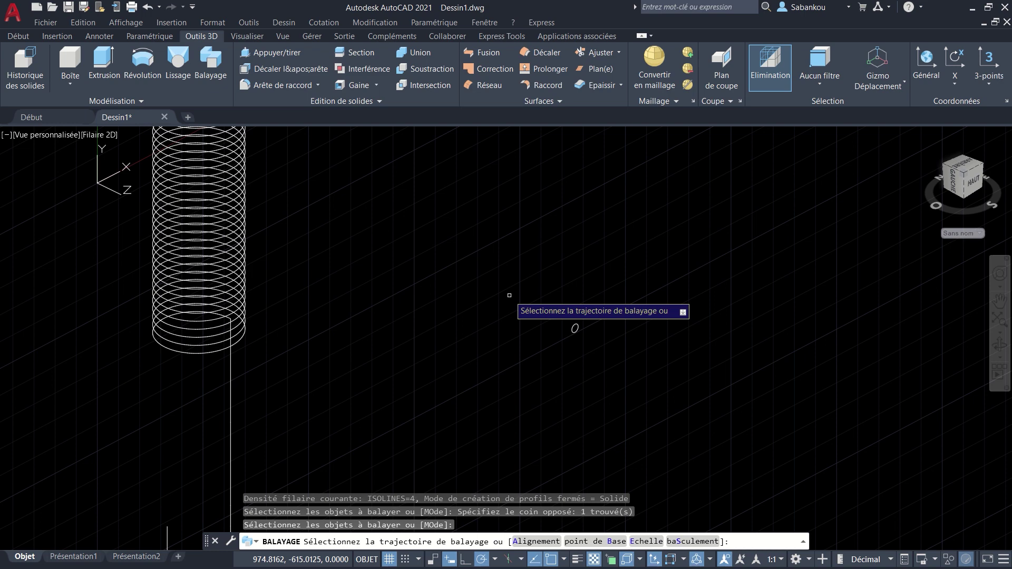
pyautogui.click(233, 361)
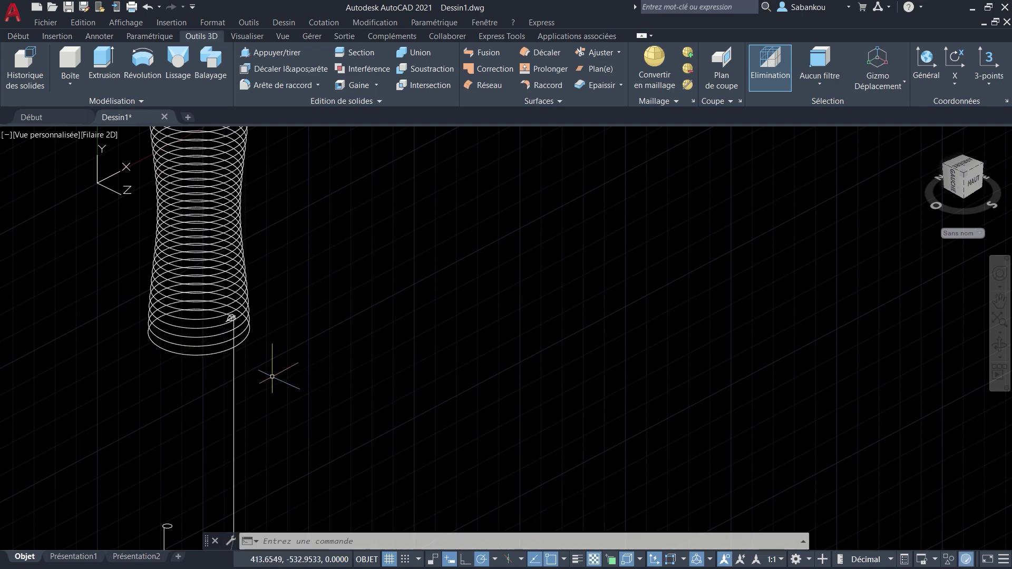
pyautogui.middleClick(272, 377)
pyautogui.middleClick(272, 377)
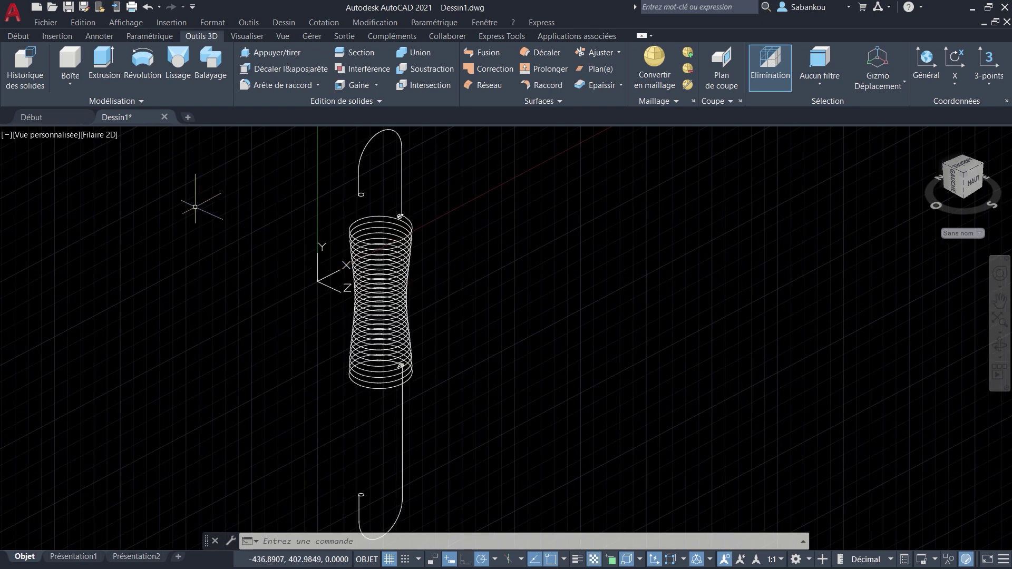
# Step: Apply the Réaliste visual style and orbit to an angled top-back view of the spring
pyautogui.click(100, 135)
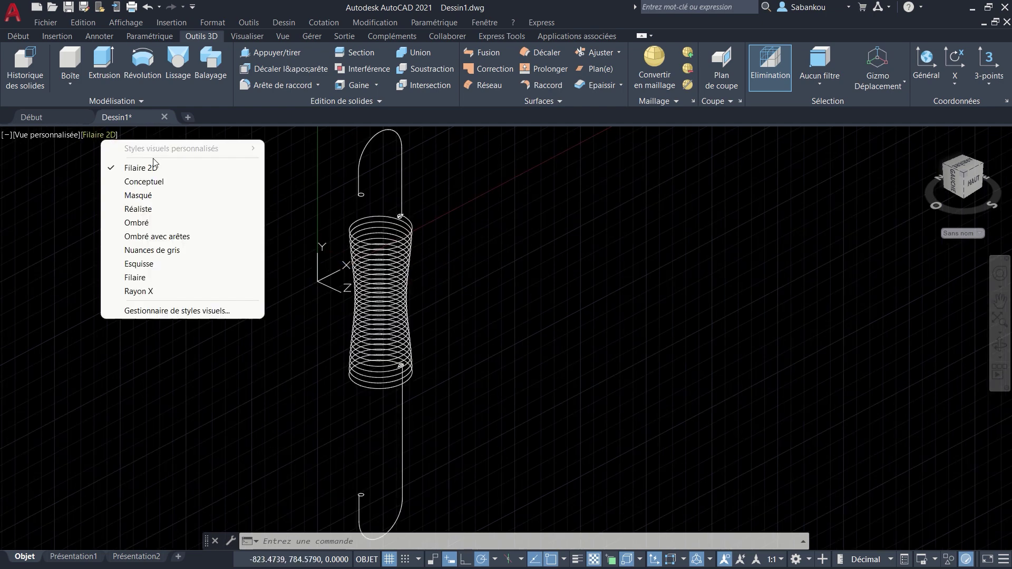
pyautogui.click(184, 210)
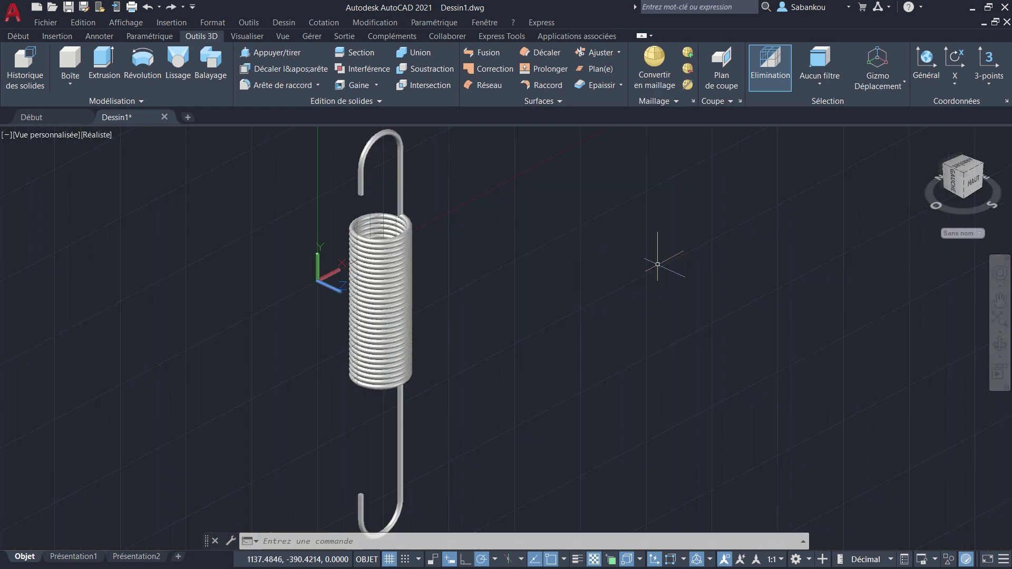
pyautogui.click(1000, 345)
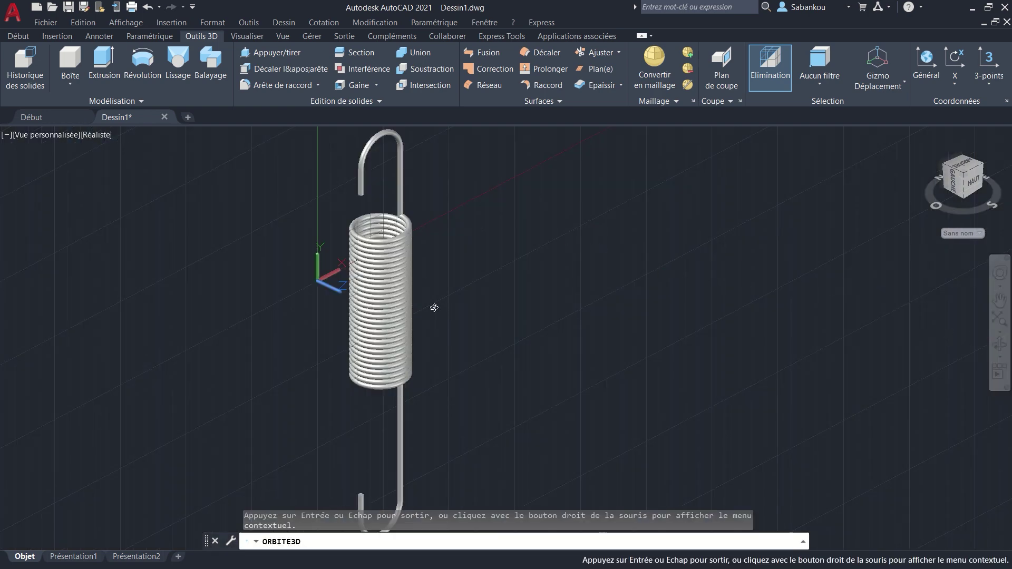
pyautogui.moveTo(451, 306); pyautogui.dragTo(610, 325)
pyautogui.moveTo(502, 363); pyautogui.dragTo(473, 425)
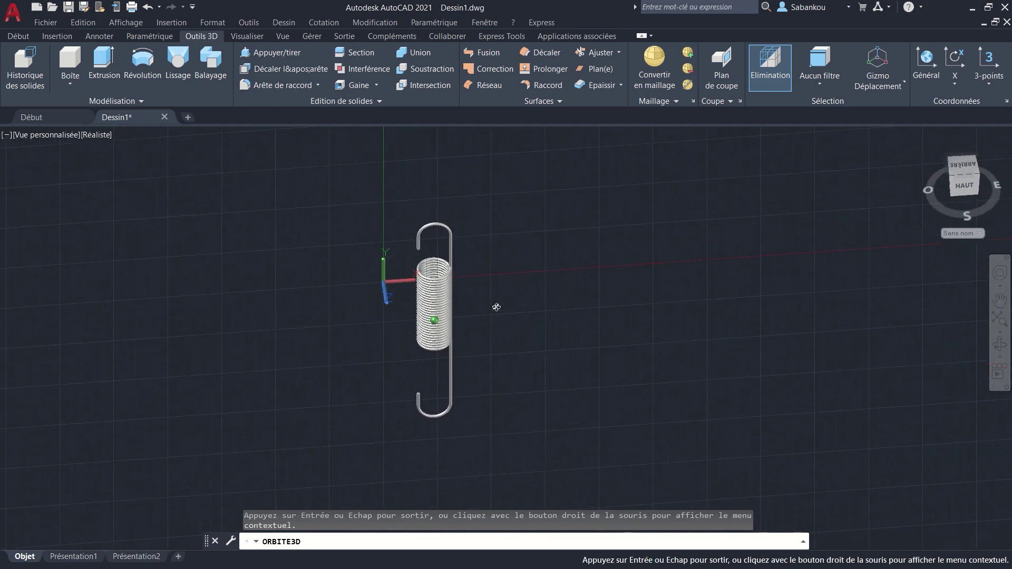
pyautogui.moveTo(495, 307); pyautogui.dragTo(506, 355)
pyautogui.moveTo(506, 356); pyautogui.dragTo(578, 343, button='middle')
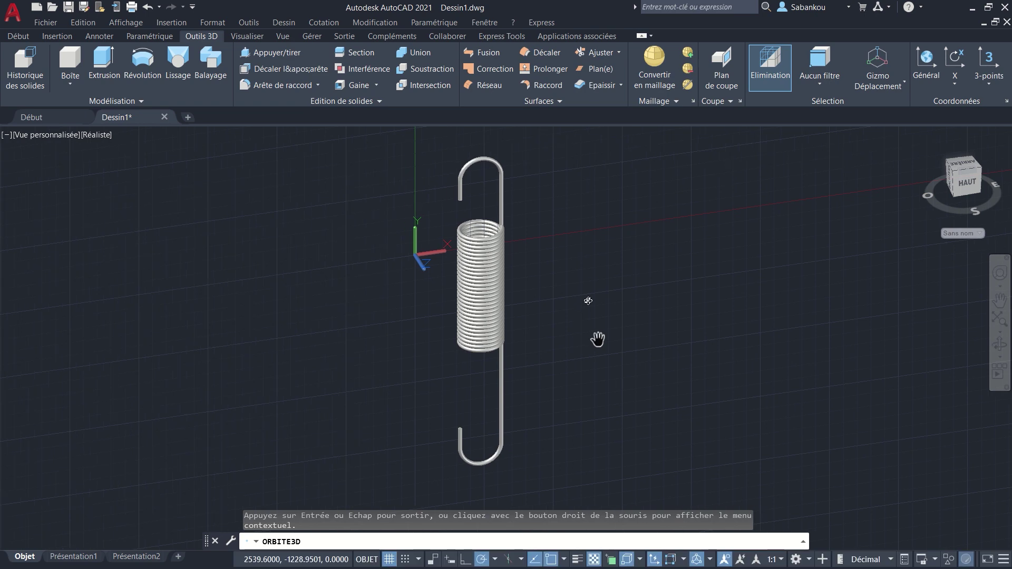
pyautogui.moveTo(596, 339); pyautogui.dragTo(630, 300)
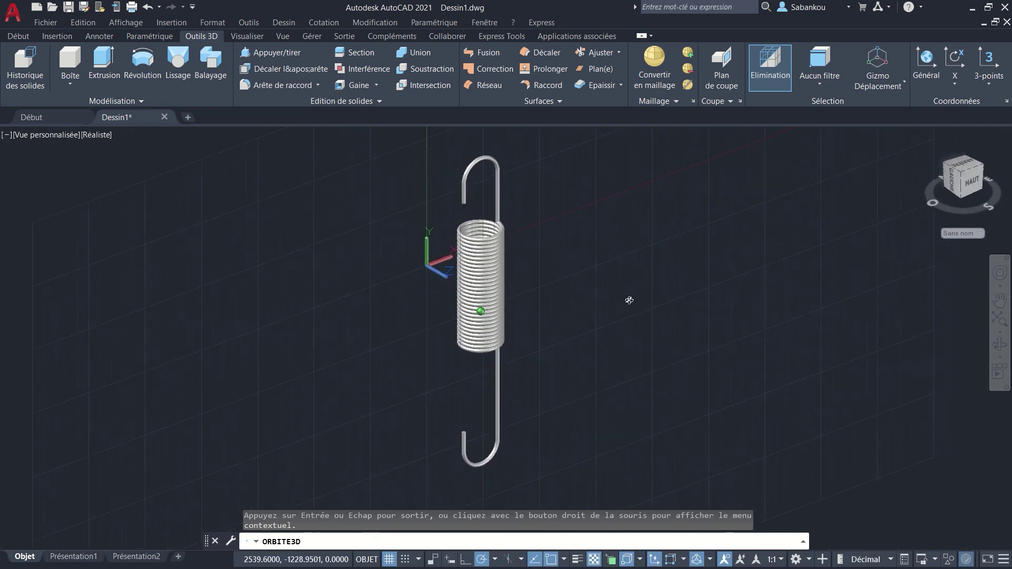
pyautogui.press('Escape')
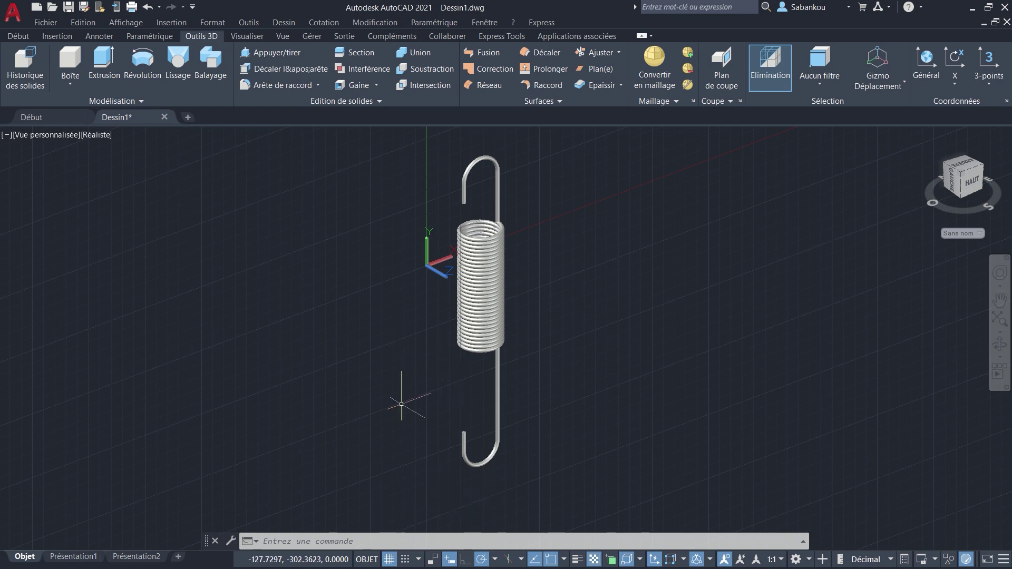
# Step: Turn off the grid, shift the spring right and rotate the view slightly
pyautogui.click(389, 559)
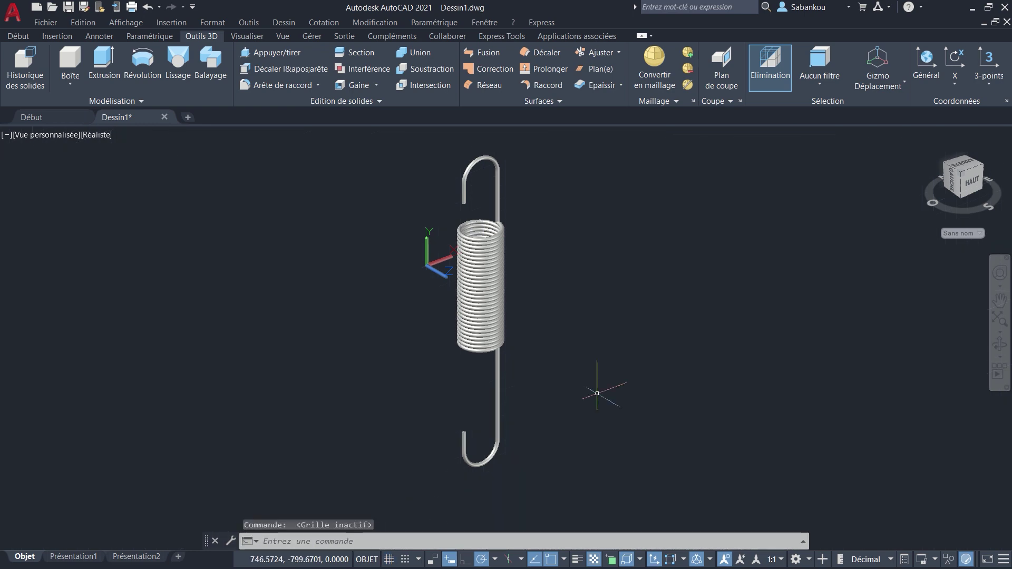
pyautogui.moveTo(651, 313); pyautogui.dragTo(773, 323, button='middle')
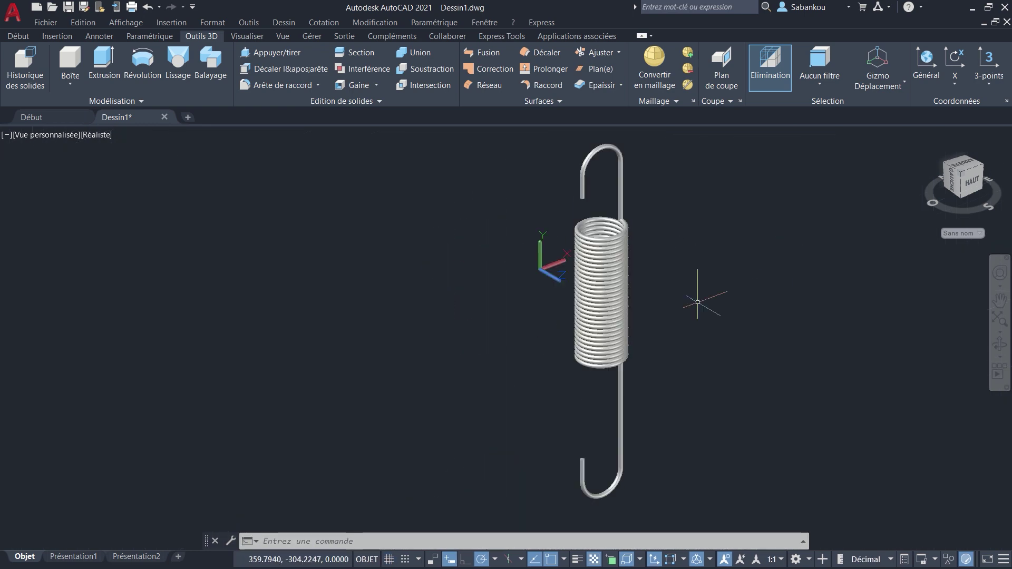
pyautogui.click(1000, 345)
pyautogui.moveTo(680, 221); pyautogui.dragTo(654, 210)
# Step: Tilt and zoom into a close-up of the gap between neighbouring coils
pyautogui.scroll(6, 655, 211)
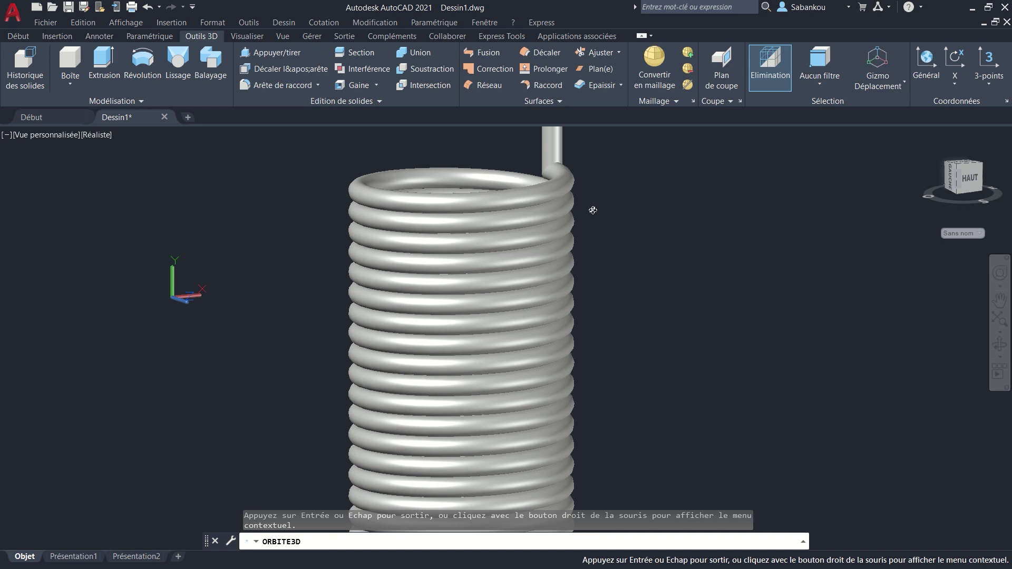
pyautogui.scroll(5, 537, 207)
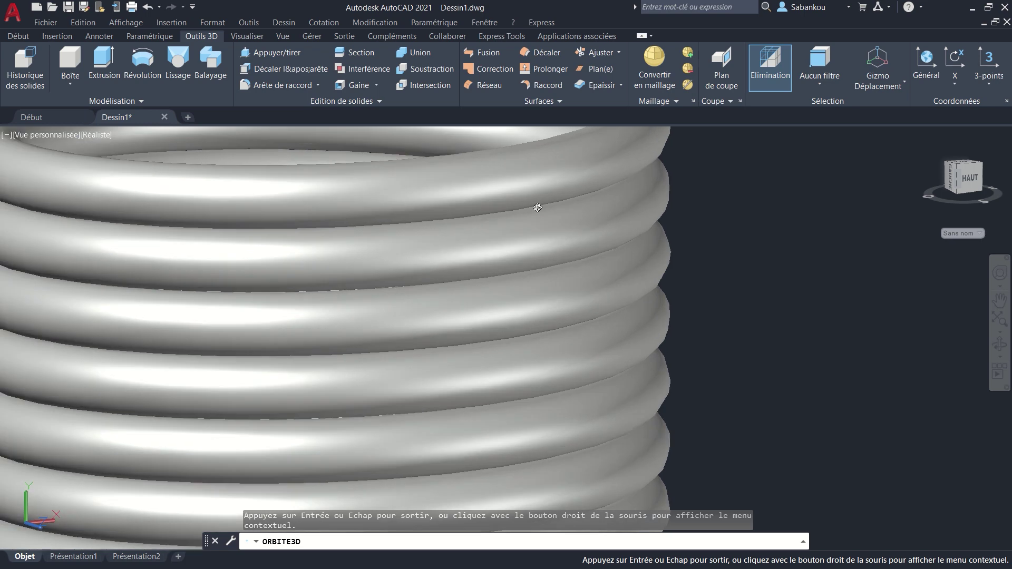
pyautogui.moveTo(538, 208); pyautogui.dragTo(537, 237)
pyautogui.scroll(4, 526, 206)
pyautogui.scroll(1, 543, 236)
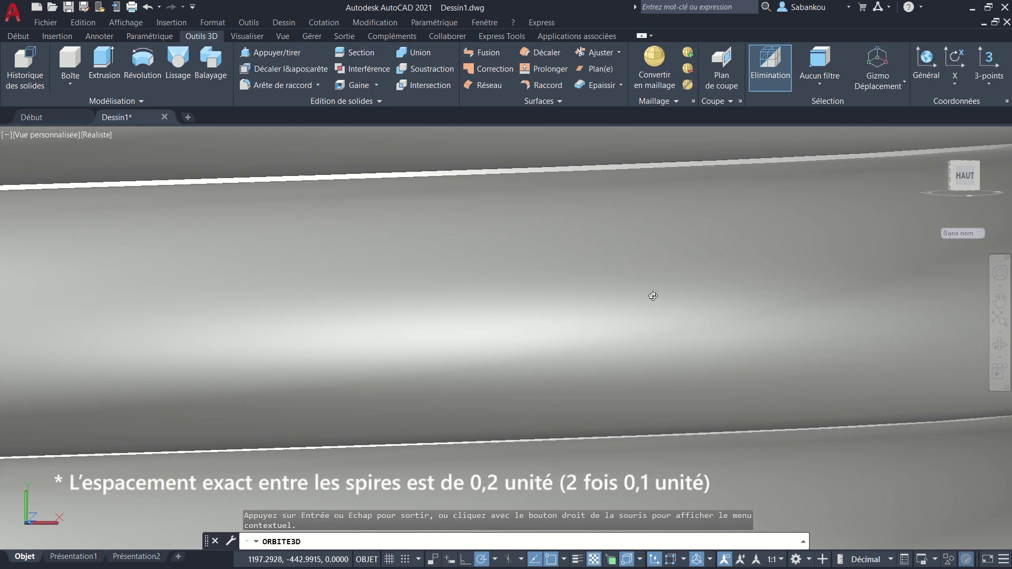
pyautogui.scroll(-4, 664, 346)
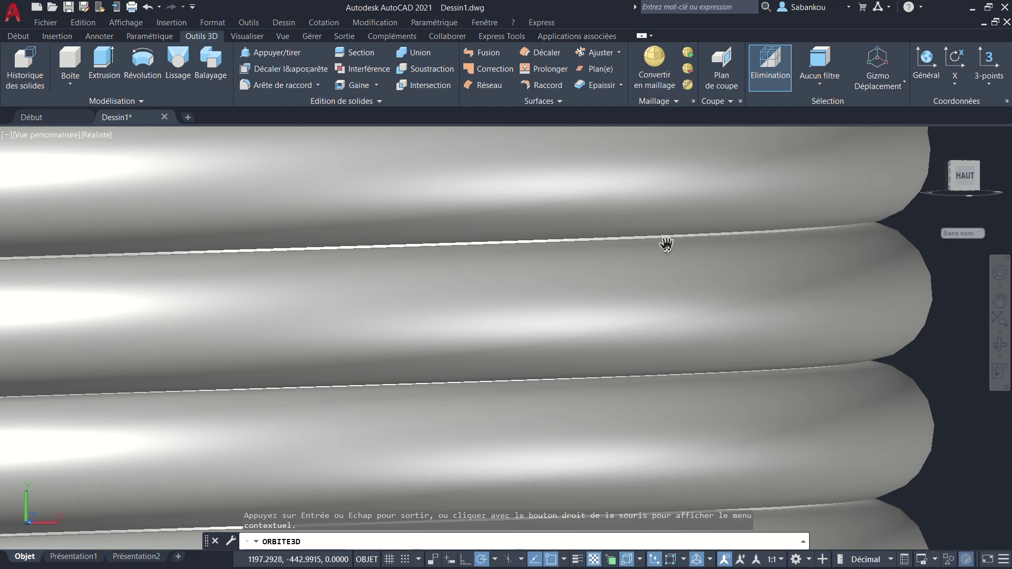
pyautogui.scroll(5, 621, 234)
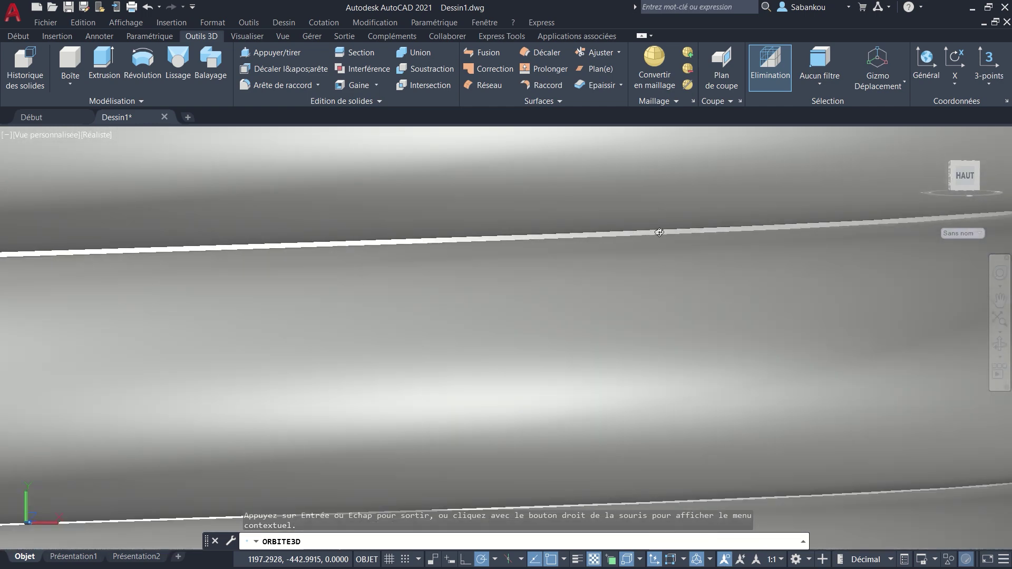
pyautogui.scroll(2, 668, 232)
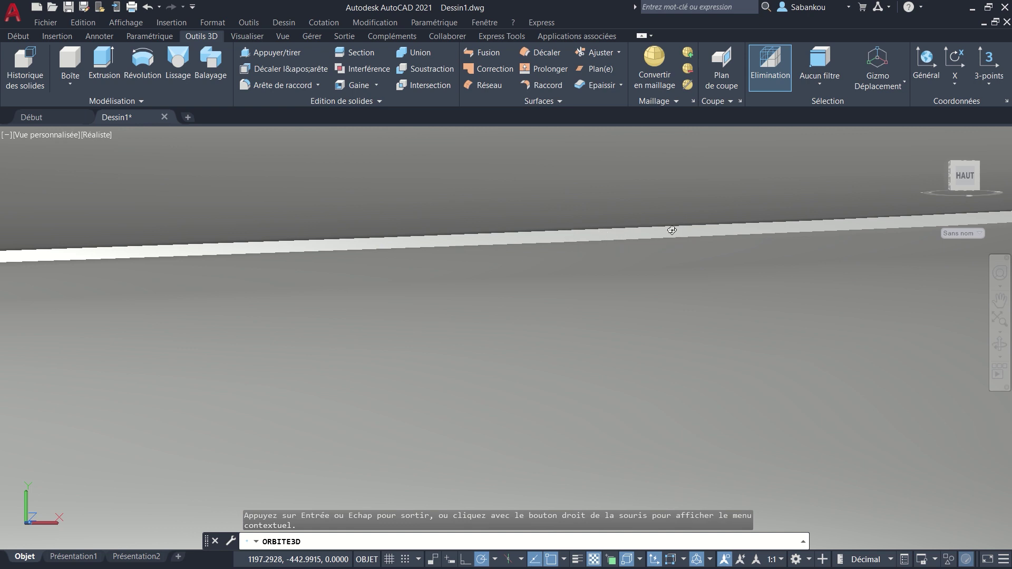
pyautogui.scroll(-5, 737, 221)
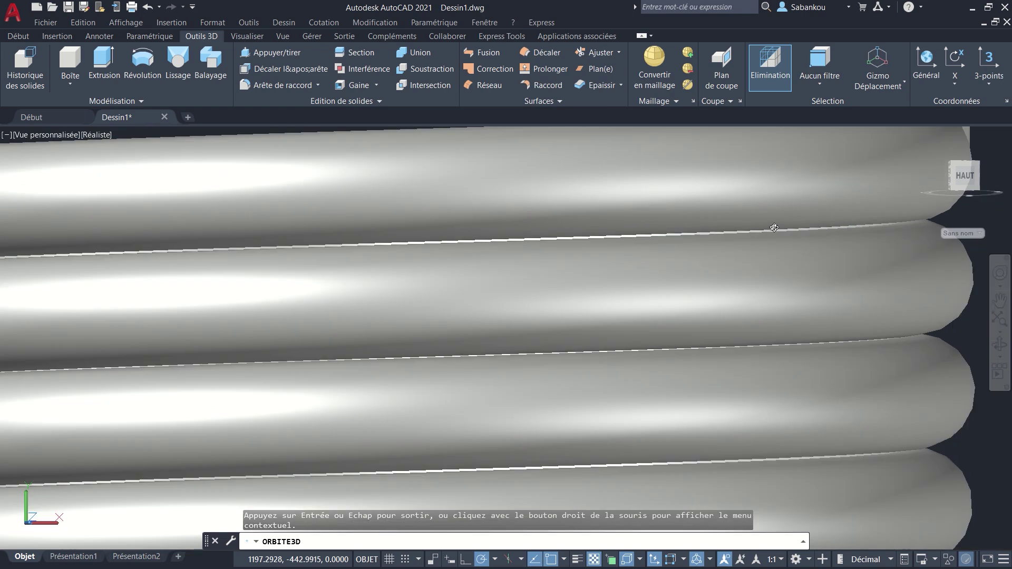
pyautogui.moveTo(773, 228); pyautogui.dragTo(755, 274, button='middle')
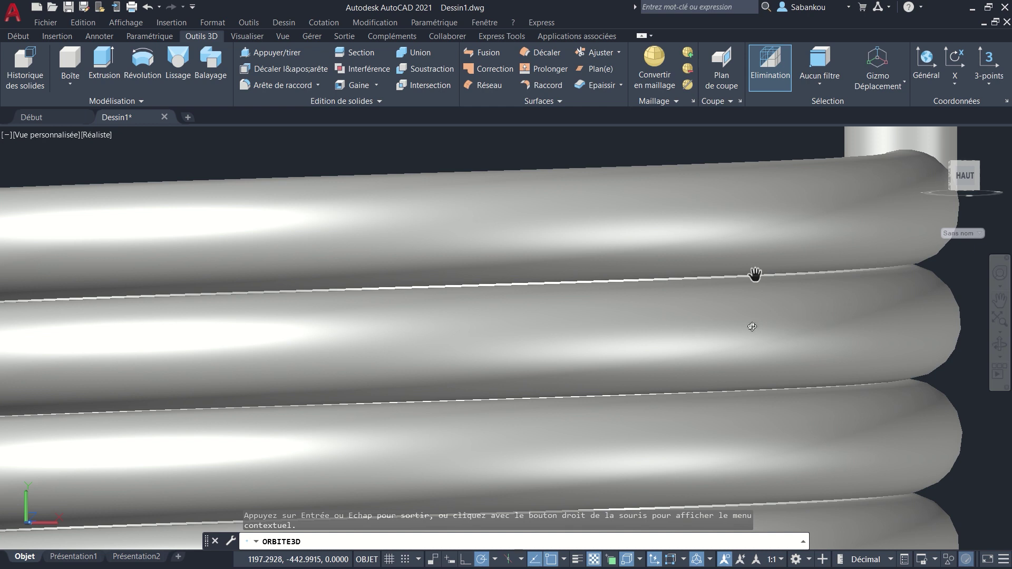
# Step: Zoom and orbit to a close view of the straight leg rising from the top coil
pyautogui.scroll(3, 749, 297)
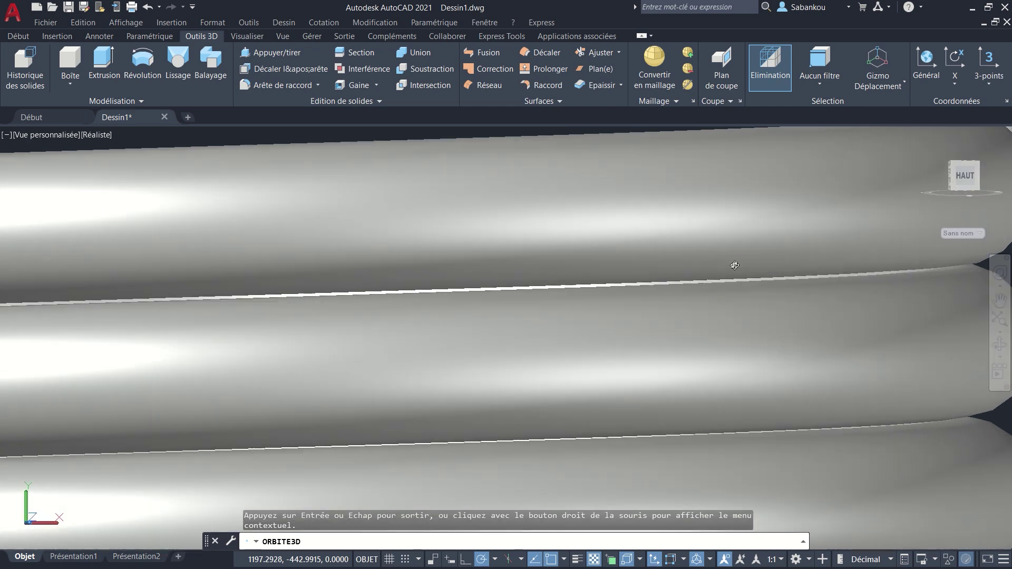
pyautogui.scroll(-3, 770, 289)
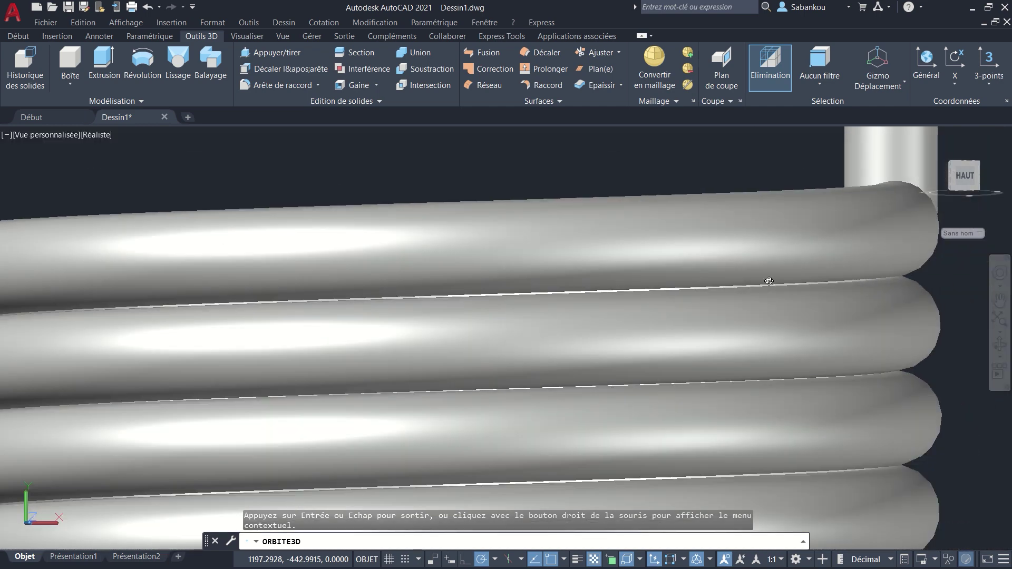
pyautogui.scroll(-5, 684, 302)
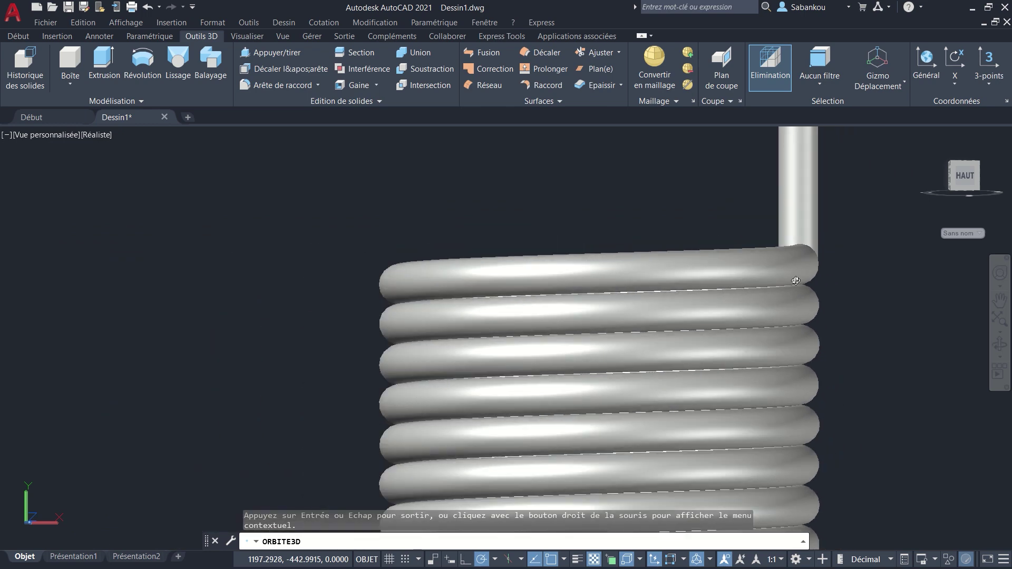
pyautogui.moveTo(796, 280); pyautogui.dragTo(520, 327)
pyautogui.scroll(4, 520, 327)
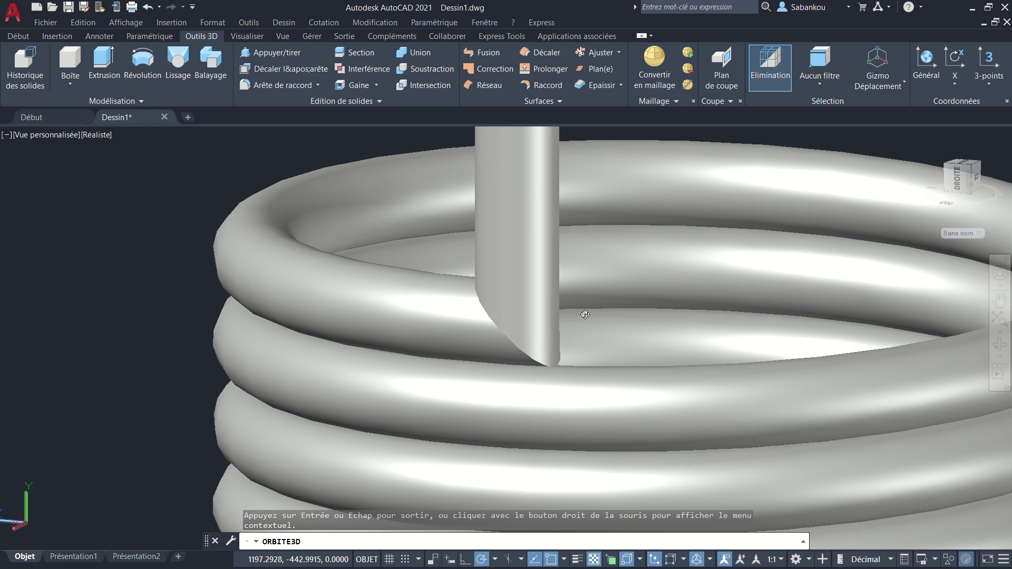
pyautogui.scroll(-3, 658, 298)
pyautogui.scroll(3, 592, 314)
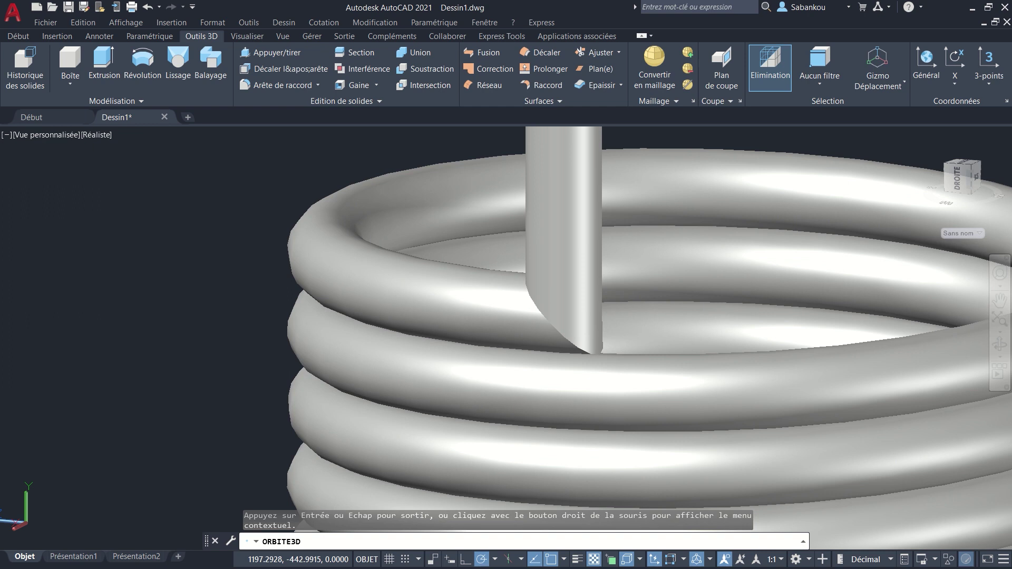
pyautogui.press('Escape')
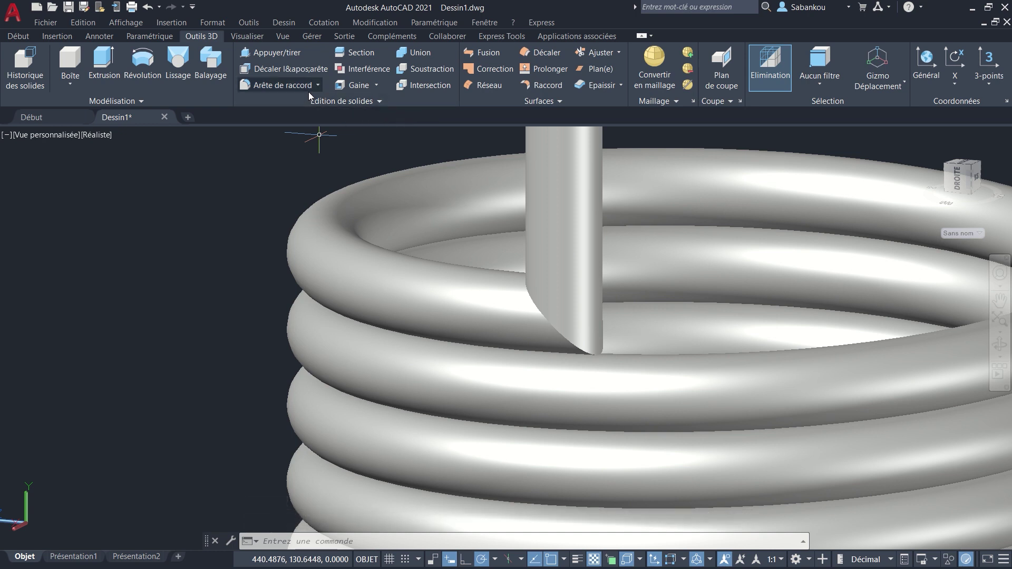
# Step: Fillet the edge where the straight upper leg meets the top coil with radius 5
pyautogui.click(285, 84)
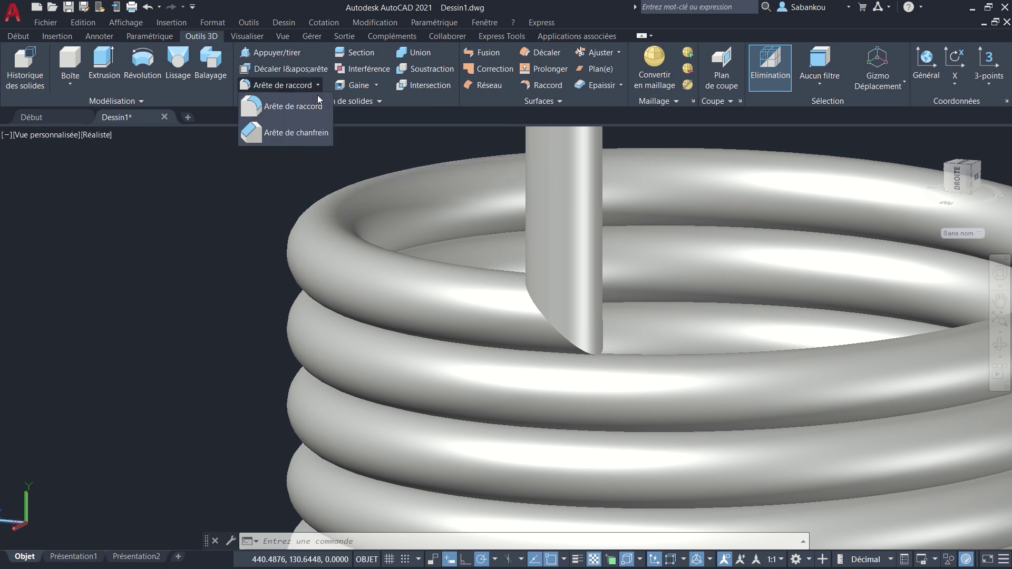
pyautogui.click(293, 107)
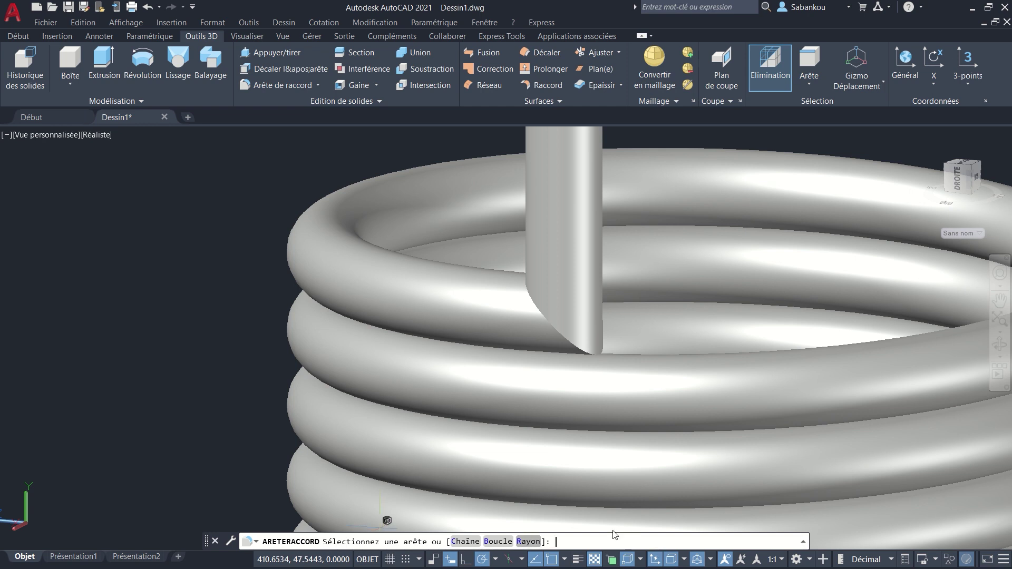
pyautogui.write('R')
pyautogui.press('Return')
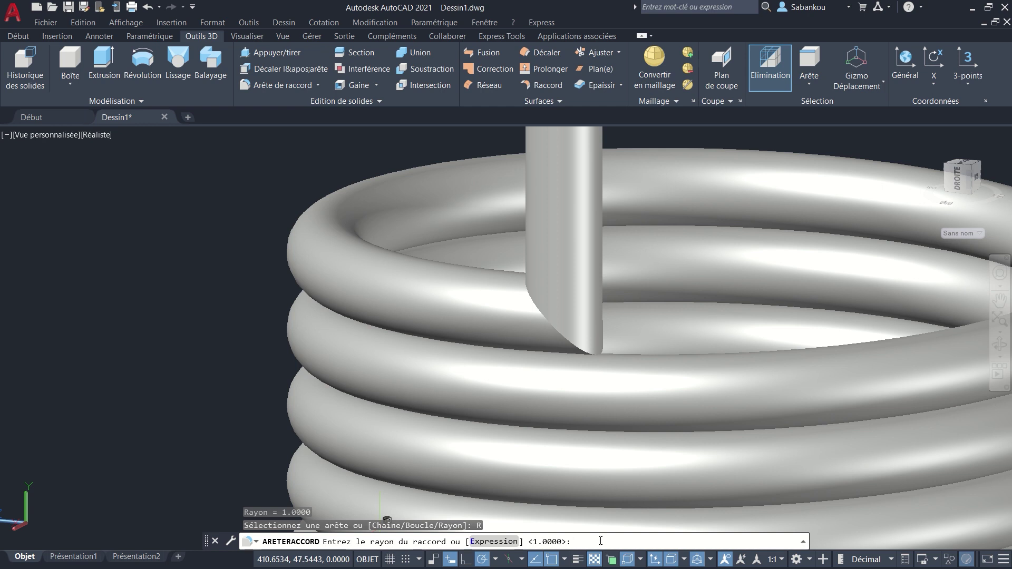
pyautogui.press('Return')
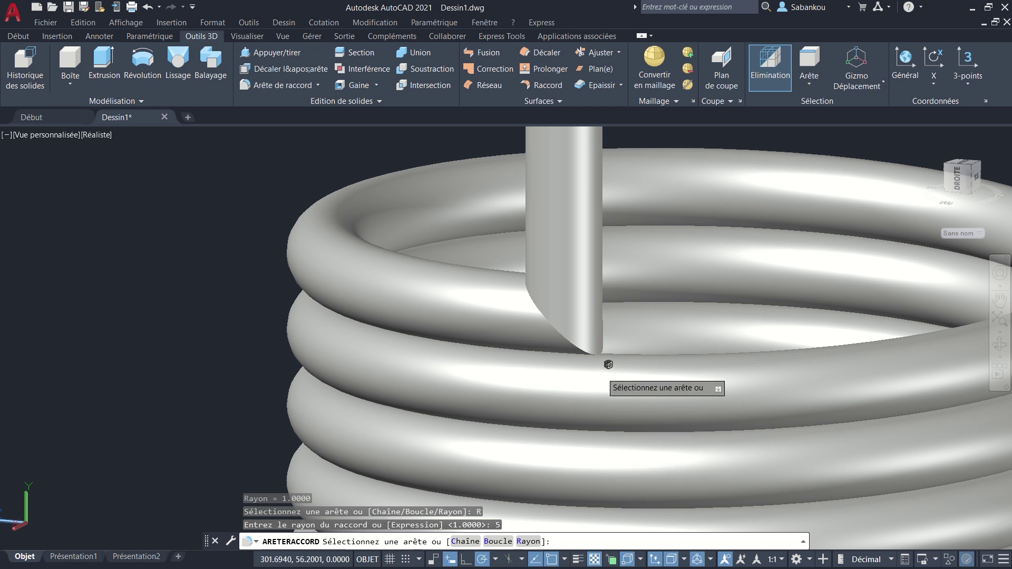
pyautogui.scroll(3, 590, 360)
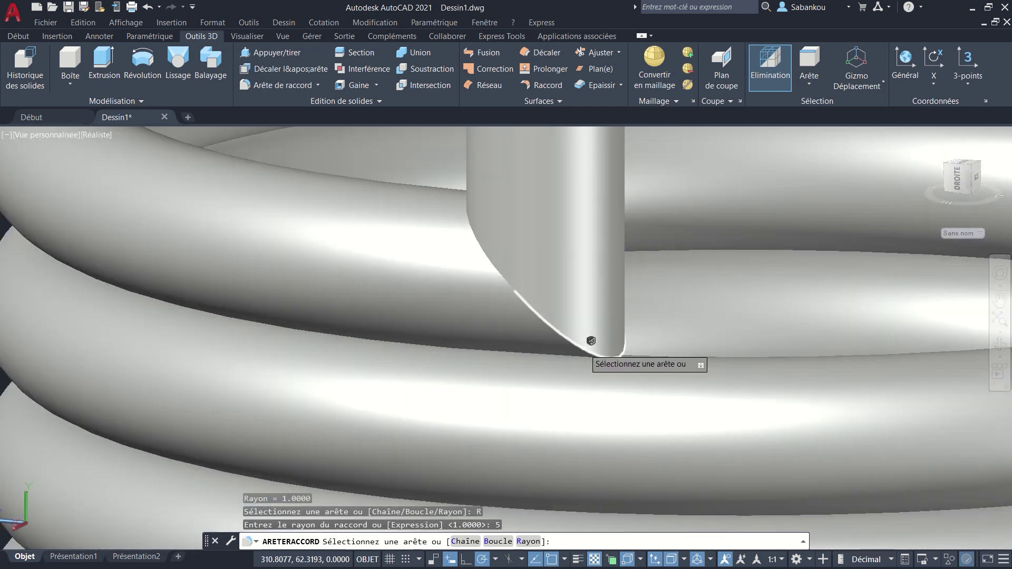
pyautogui.click(591, 341)
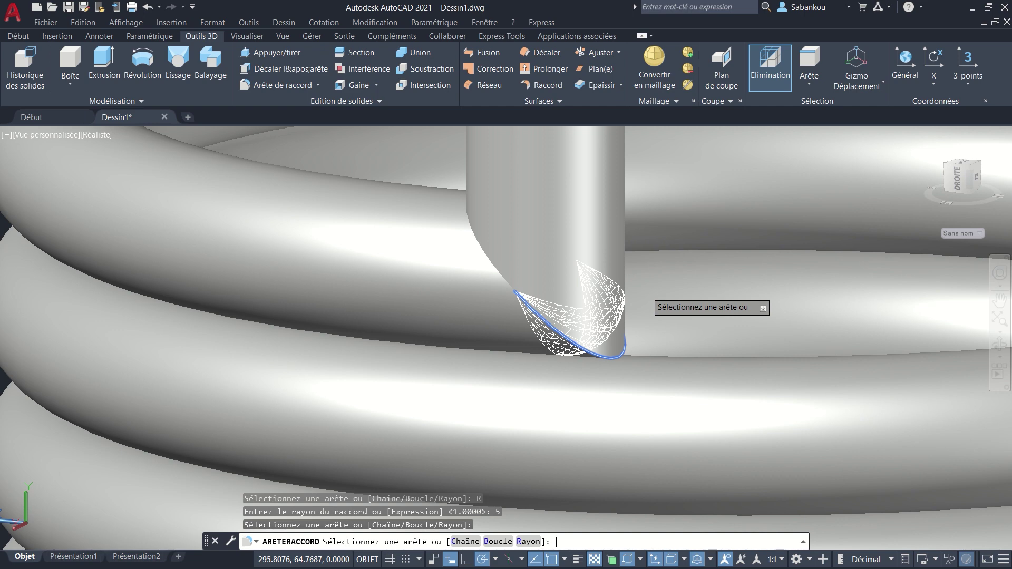
pyautogui.press('Return')
pyautogui.press('Return')
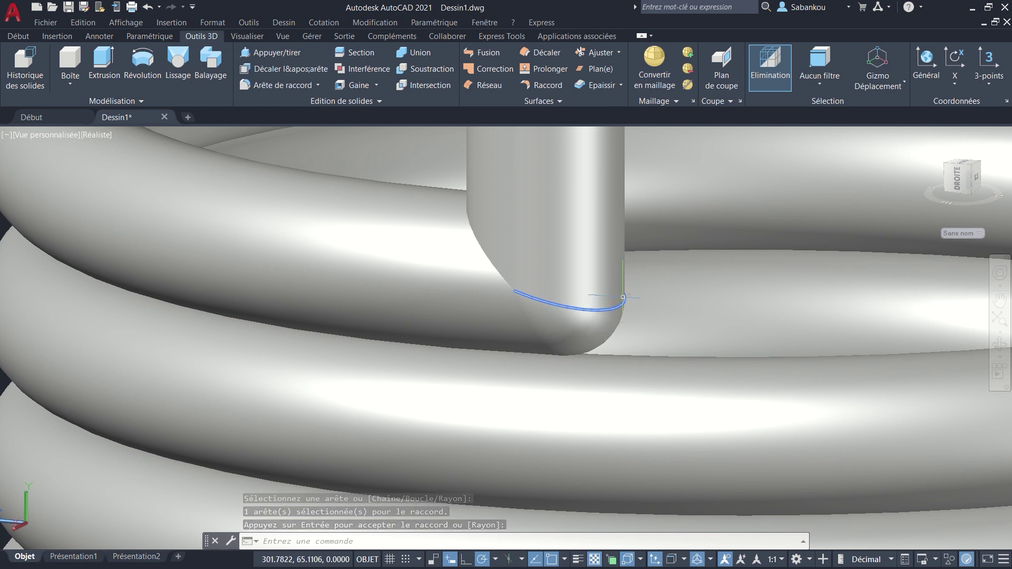
# Step: Fillet the left curved edge of the upper junction so the leg blends into the coil
pyautogui.click(276, 86)
pyautogui.click(297, 107)
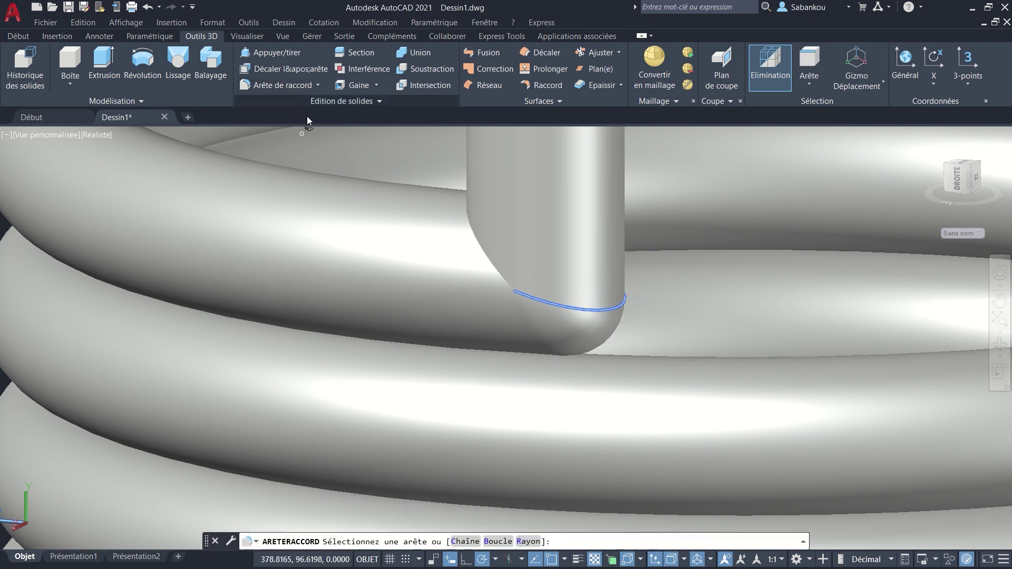
pyautogui.click(478, 223)
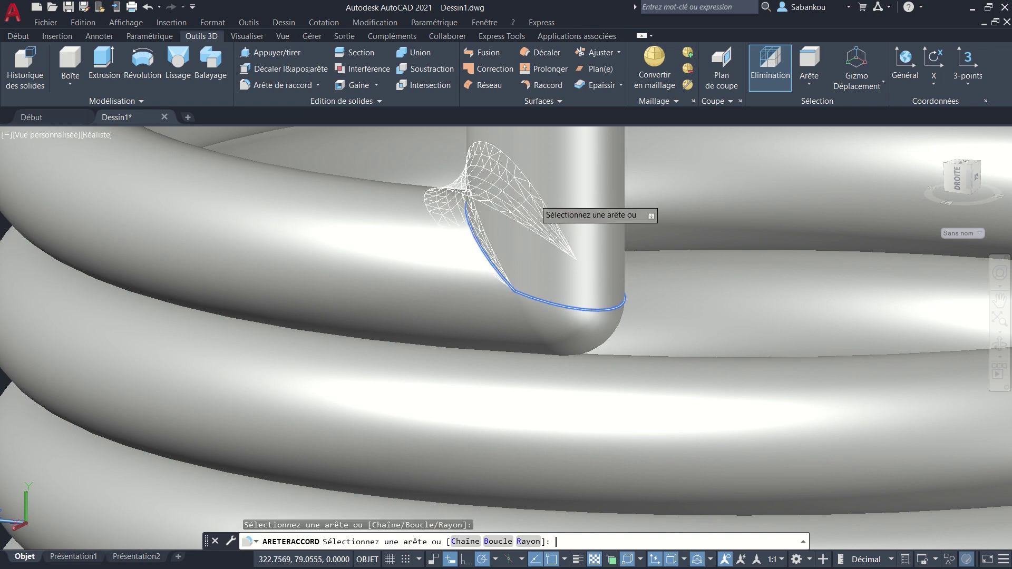
pyautogui.press('Return')
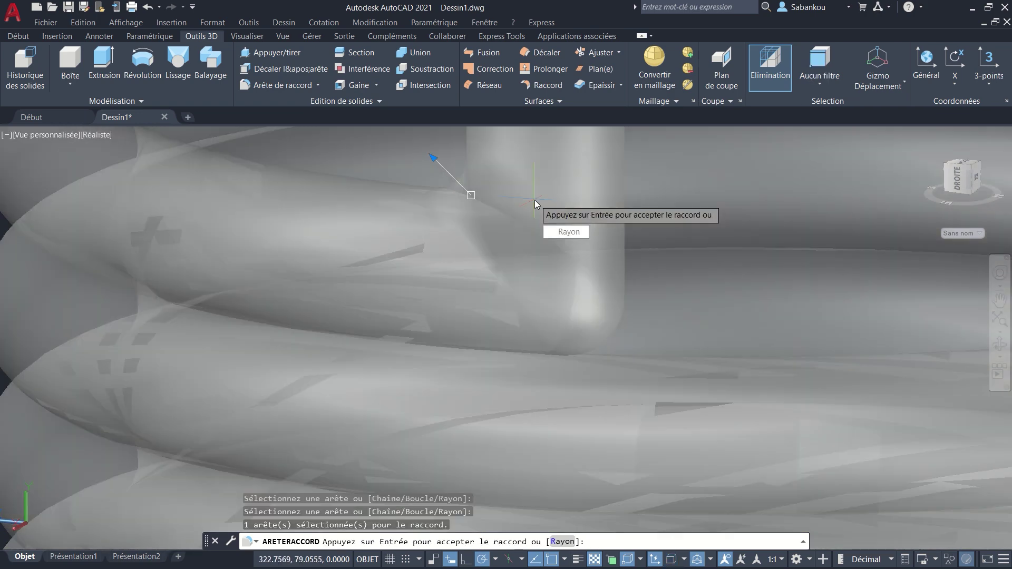
pyautogui.press('Return')
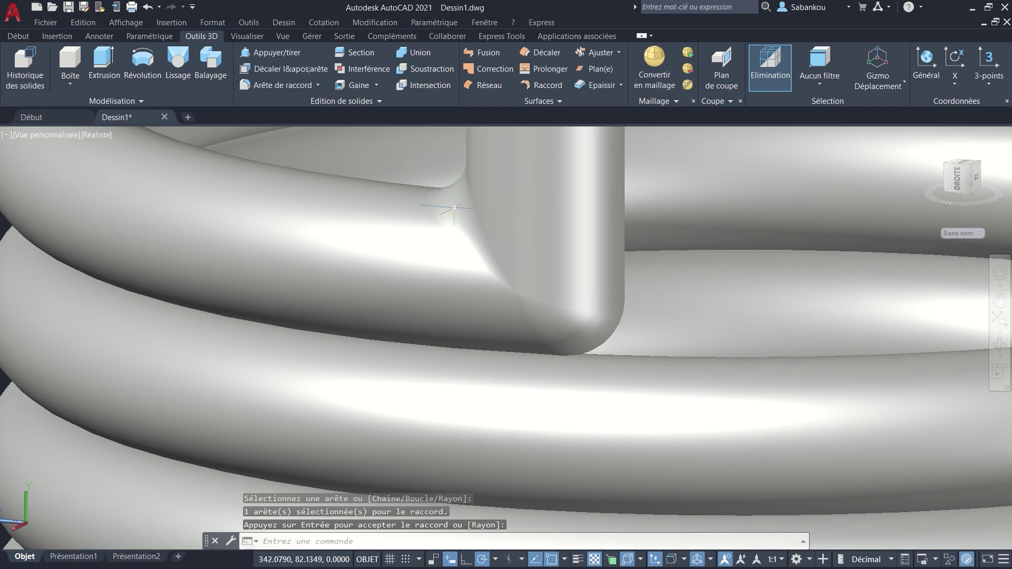
pyautogui.write('ORBITE3D')
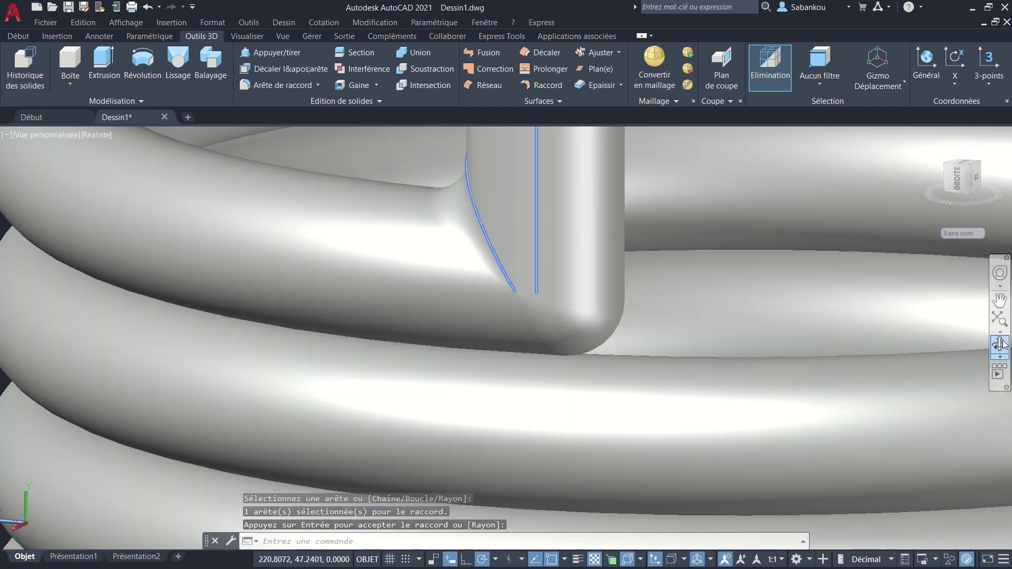
pyautogui.press('Return')
# Step: Orbit and pan around the coil from below and behind toward its straight lower end
pyautogui.moveTo(581, 293); pyautogui.dragTo(628, 289)
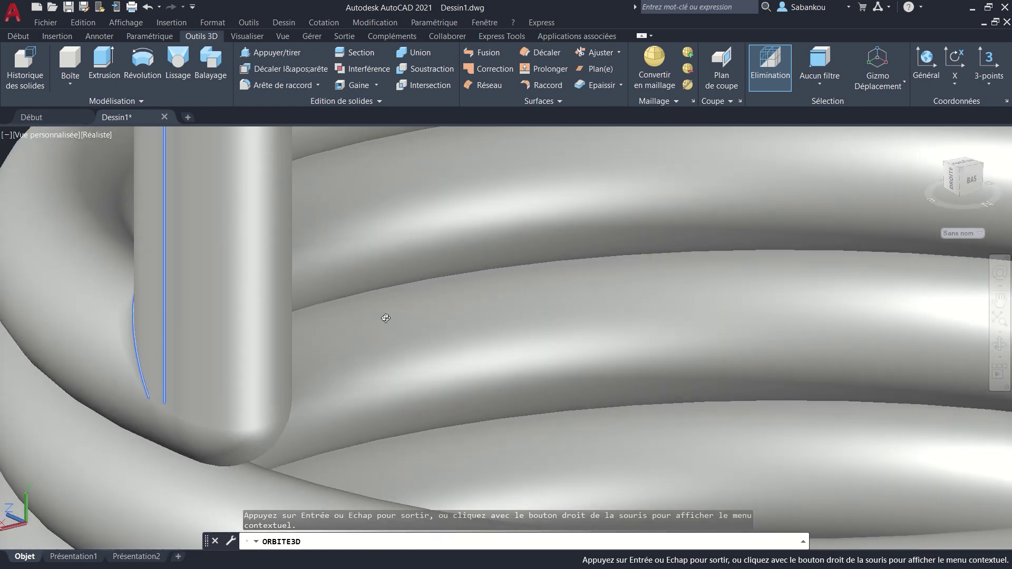
pyautogui.moveTo(385, 319)
pyautogui.mouseDown()
pyautogui.moveTo(411, 364)
pyautogui.moveTo(366, 350)
pyautogui.moveTo(380, 310)
pyautogui.mouseUp()
pyautogui.moveTo(379, 309); pyautogui.dragTo(643, 364, button='middle')
pyautogui.moveTo(644, 364); pyautogui.dragTo(505, 336)
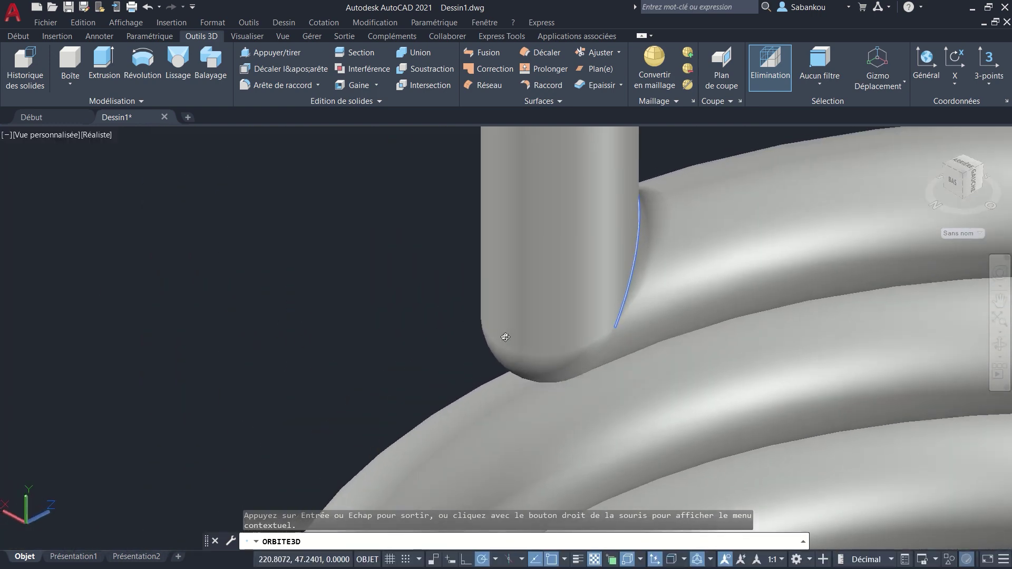
pyautogui.moveTo(652, 330); pyautogui.dragTo(867, 403)
pyautogui.moveTo(867, 403); pyautogui.dragTo(613, 394, button='middle')
pyautogui.moveTo(613, 395); pyautogui.dragTo(700, 417)
pyautogui.scroll(5, 694, 392)
pyautogui.scroll(-4, 693, 392)
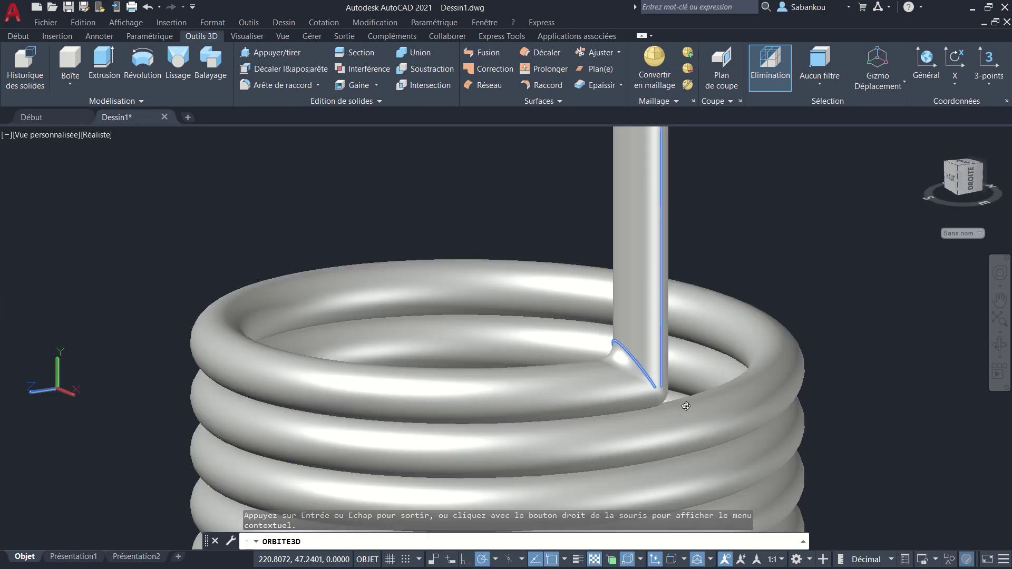
pyautogui.scroll(4, 700, 417)
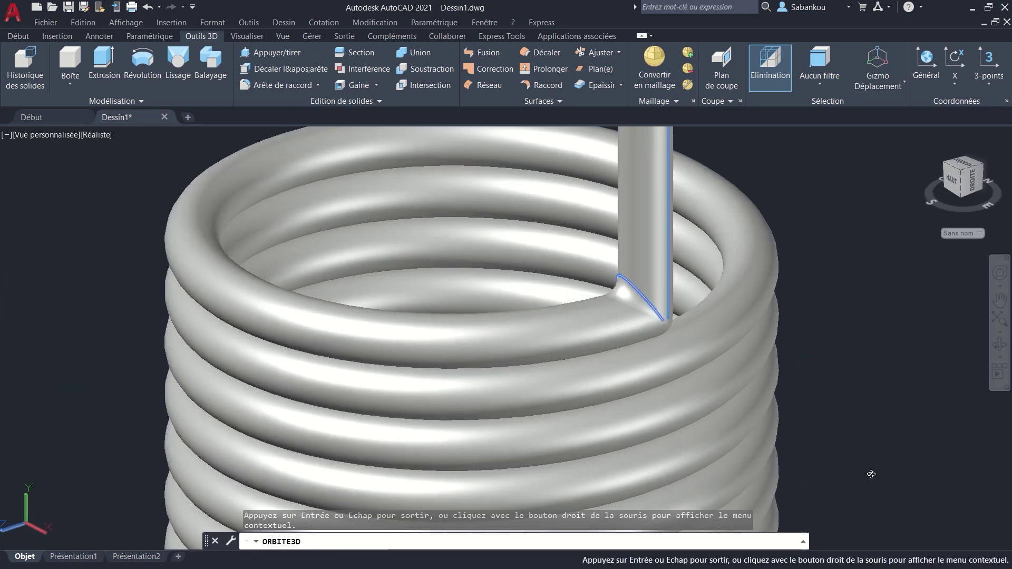
# Step: Zoom in on the sharp corner where the lower straight leg meets the bottom coil
pyautogui.moveTo(650, 314); pyautogui.dragTo(892, 440)
pyautogui.scroll(-3, 892, 439)
pyautogui.scroll(-4, 892, 439)
pyautogui.moveTo(892, 439); pyautogui.dragTo(763, 350, button='middle')
pyautogui.scroll(2, 762, 351)
pyautogui.scroll(-2, 619, 375)
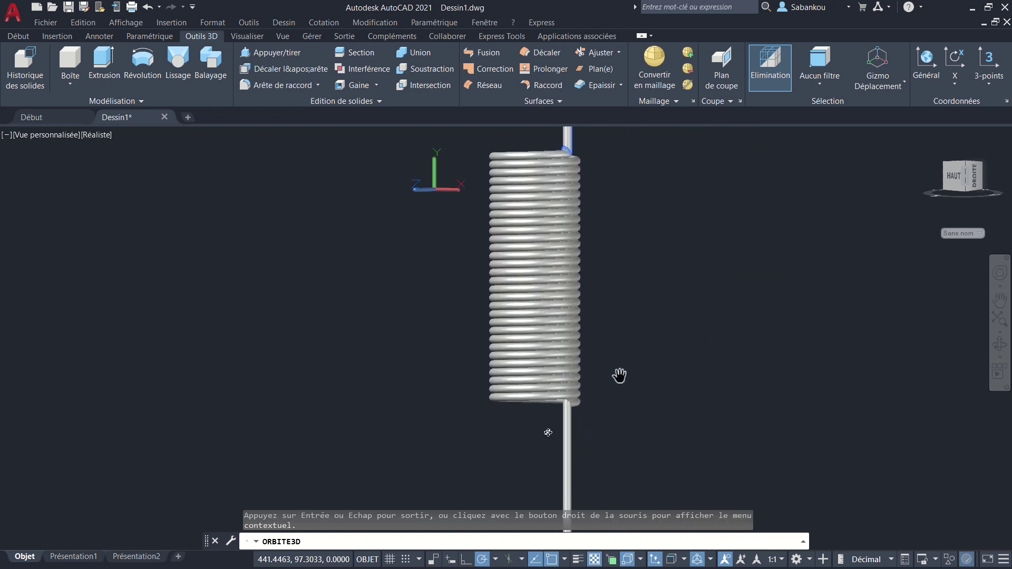
pyautogui.scroll(4, 580, 406)
pyautogui.scroll(3, 573, 405)
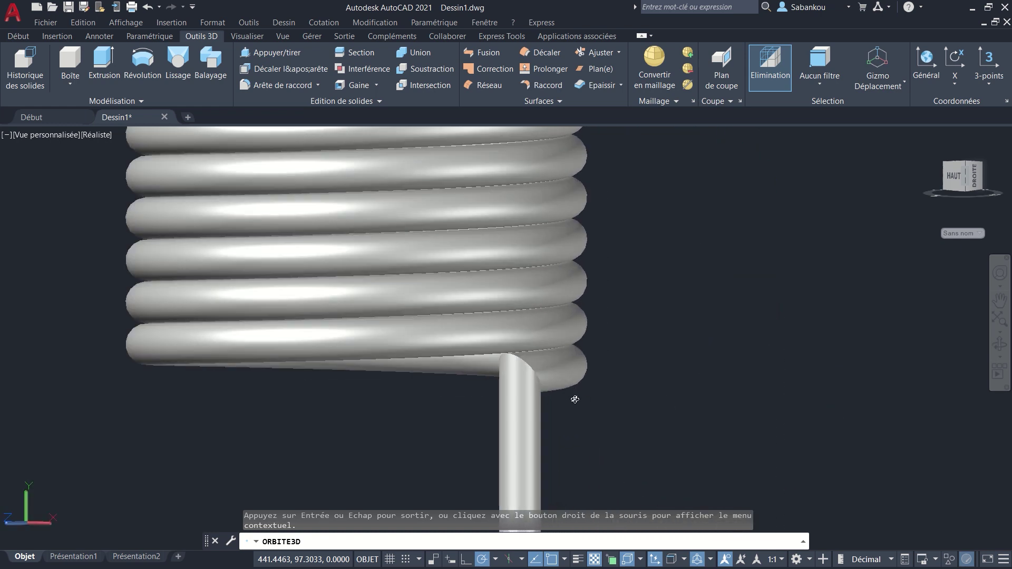
pyautogui.moveTo(574, 400); pyautogui.dragTo(467, 404)
pyautogui.moveTo(520, 385)
pyautogui.mouseDown()
pyautogui.moveTo(549, 394)
pyautogui.moveTo(523, 395)
pyautogui.mouseUp()
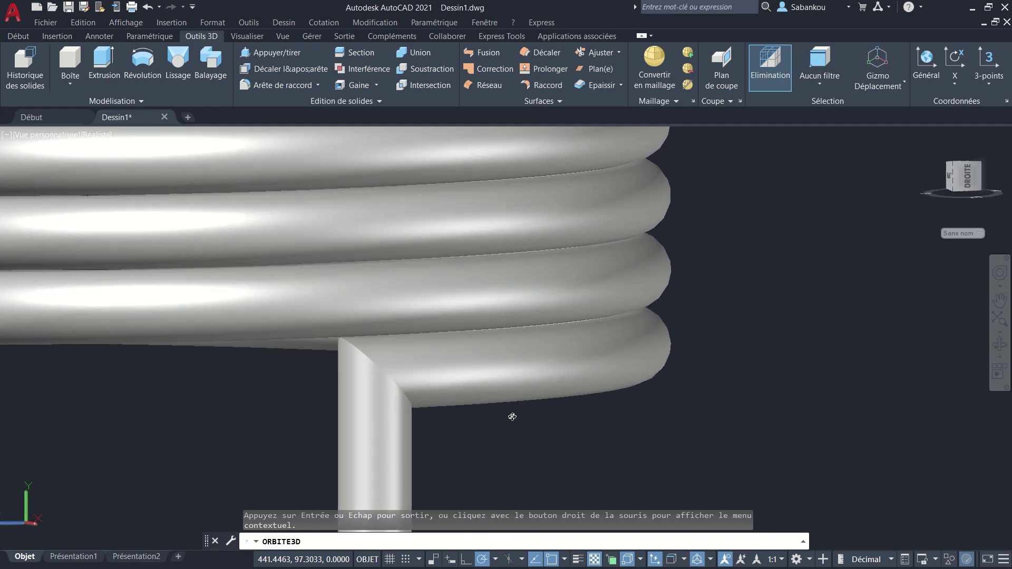
pyautogui.press('Escape')
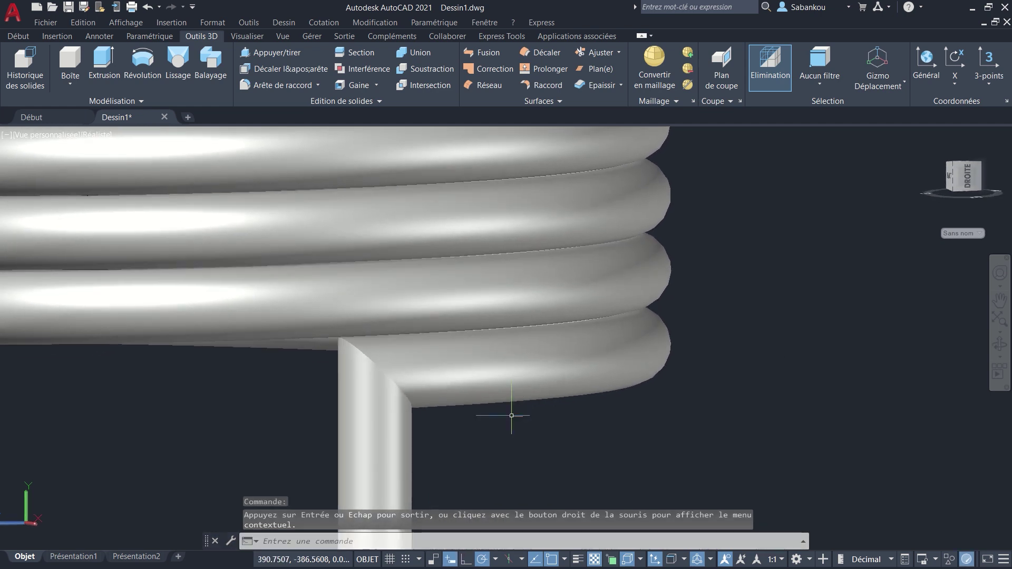
# Step: Fillet both intersection edges where the lower straight leg joins the bottom coil
pyautogui.click(294, 84)
pyautogui.click(295, 100)
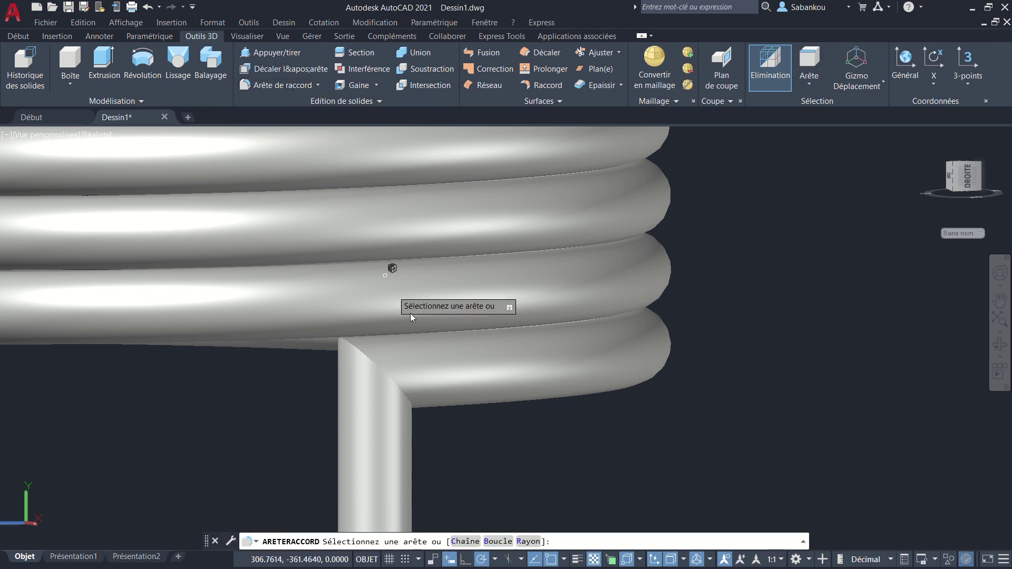
pyautogui.scroll(3, 407, 406)
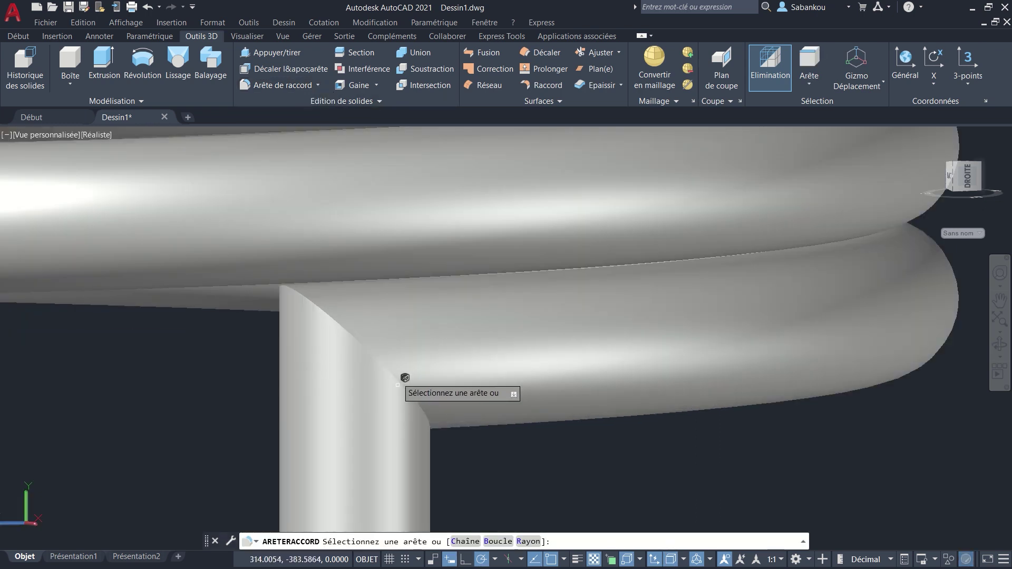
pyautogui.click(346, 329)
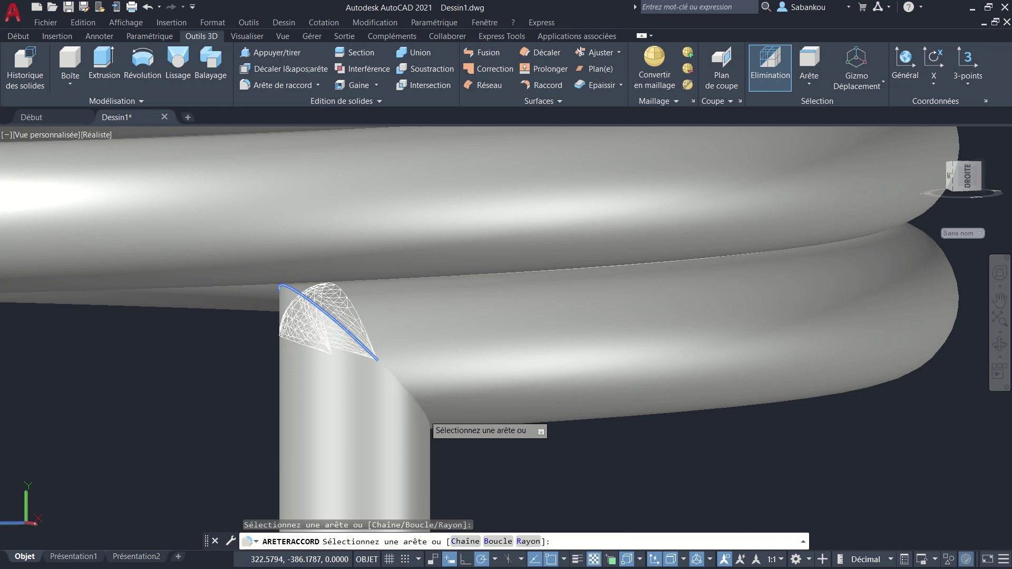
pyautogui.click(423, 414)
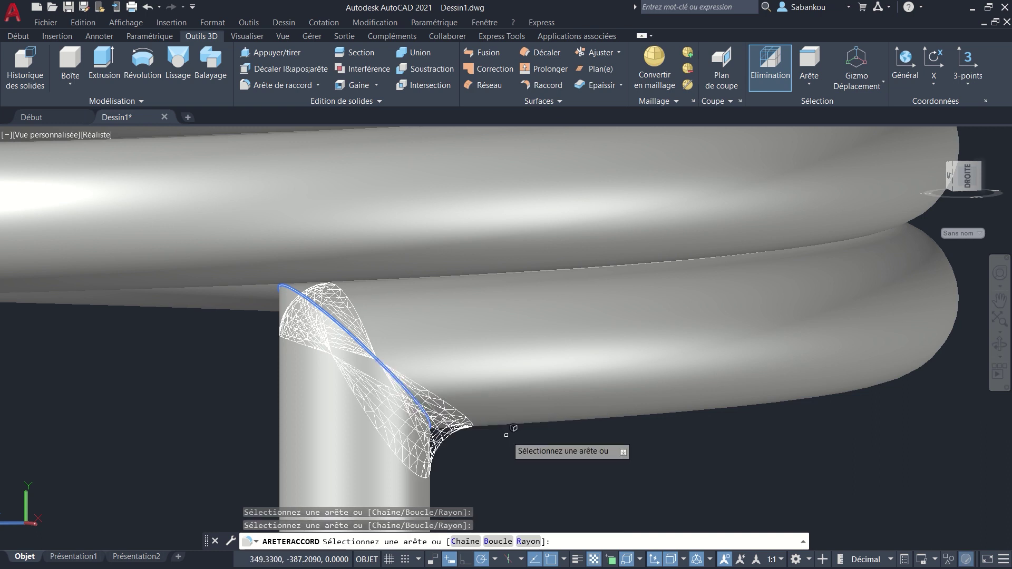
pyautogui.press('Return')
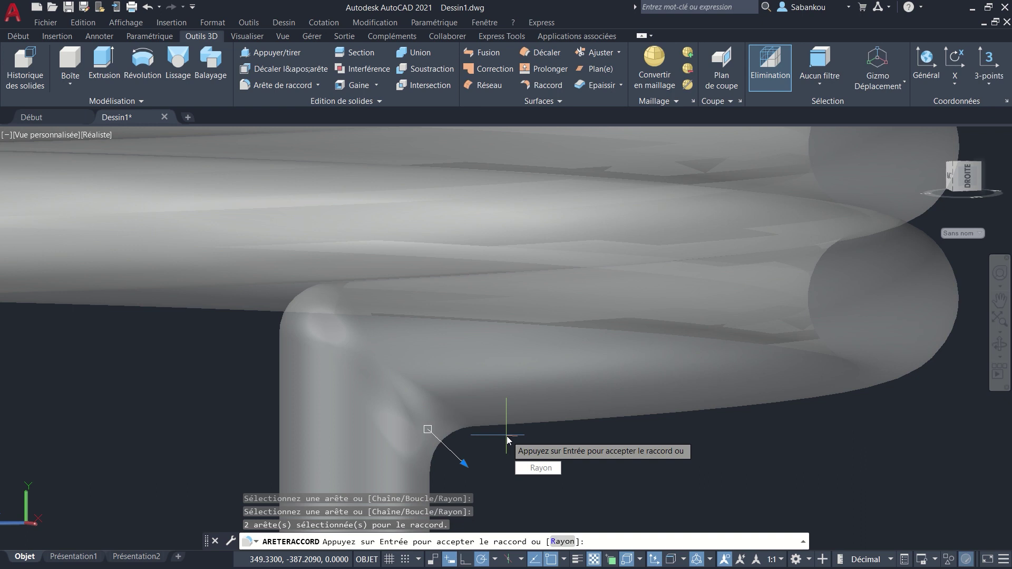
pyautogui.press('Return')
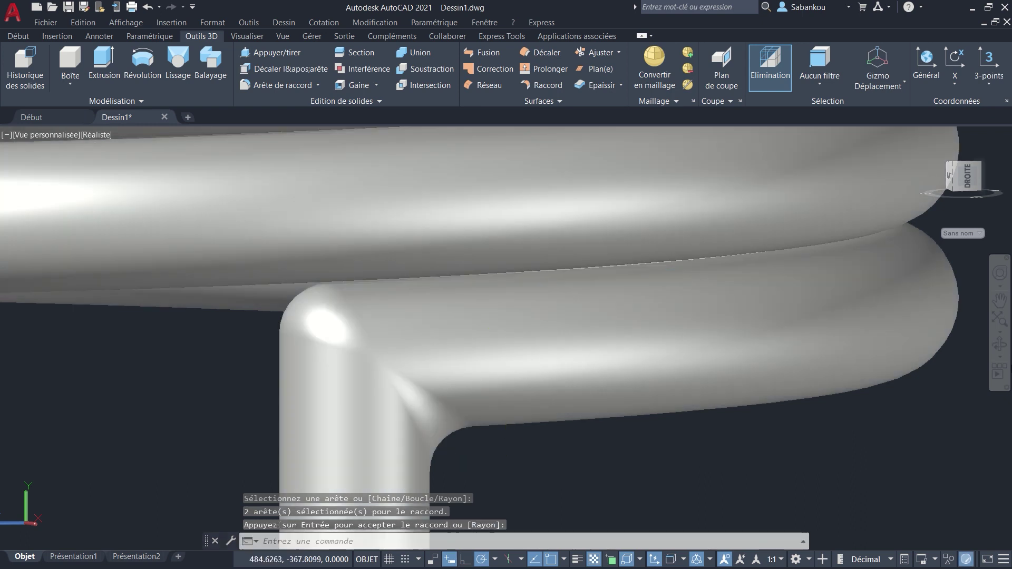
pyautogui.click(1000, 347)
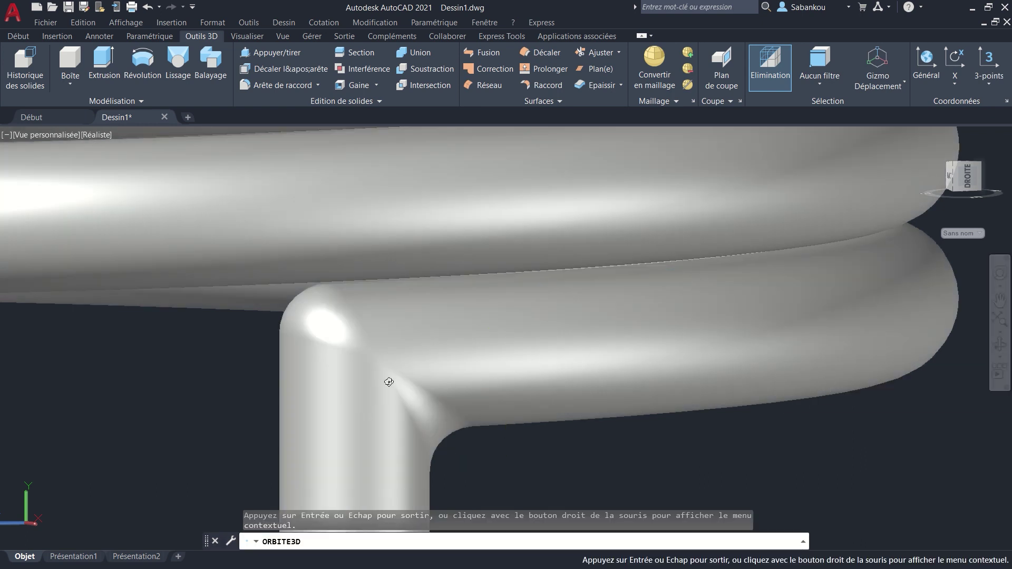
# Step: Check the rounded lower junction, then turn the spring vertical with one hook at each end
pyautogui.moveTo(389, 379); pyautogui.dragTo(736, 350)
pyautogui.moveTo(560, 447); pyautogui.dragTo(530, 412)
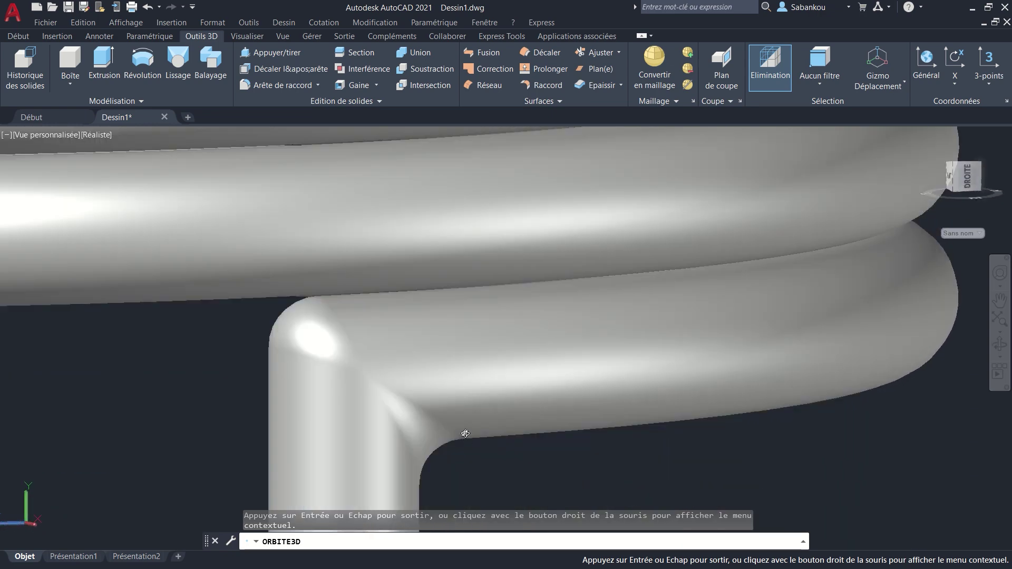
pyautogui.moveTo(463, 432); pyautogui.dragTo(216, 330)
pyautogui.moveTo(338, 269); pyautogui.dragTo(466, 305)
pyautogui.scroll(-10, 466, 306)
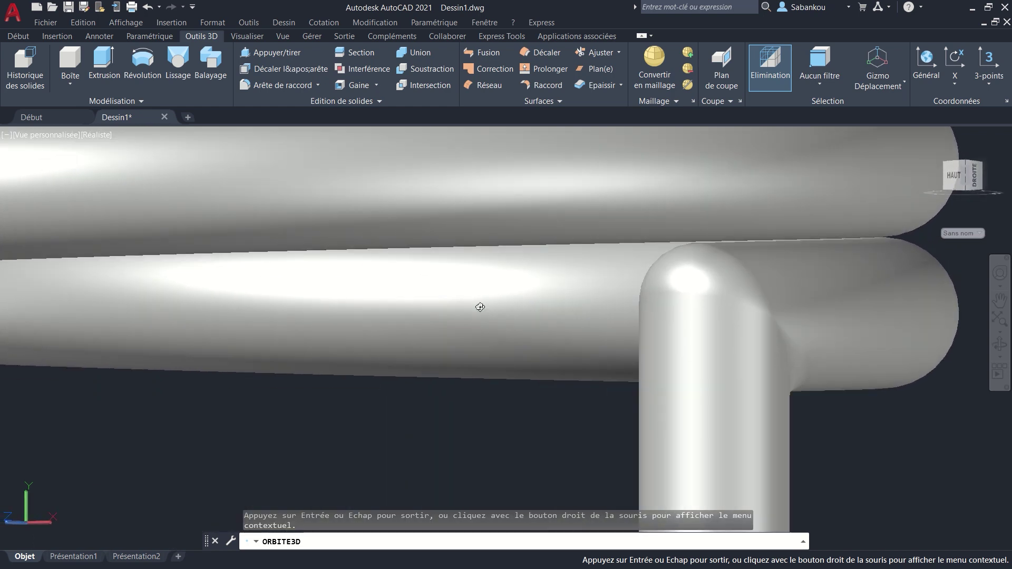
pyautogui.scroll(-6, 646, 307)
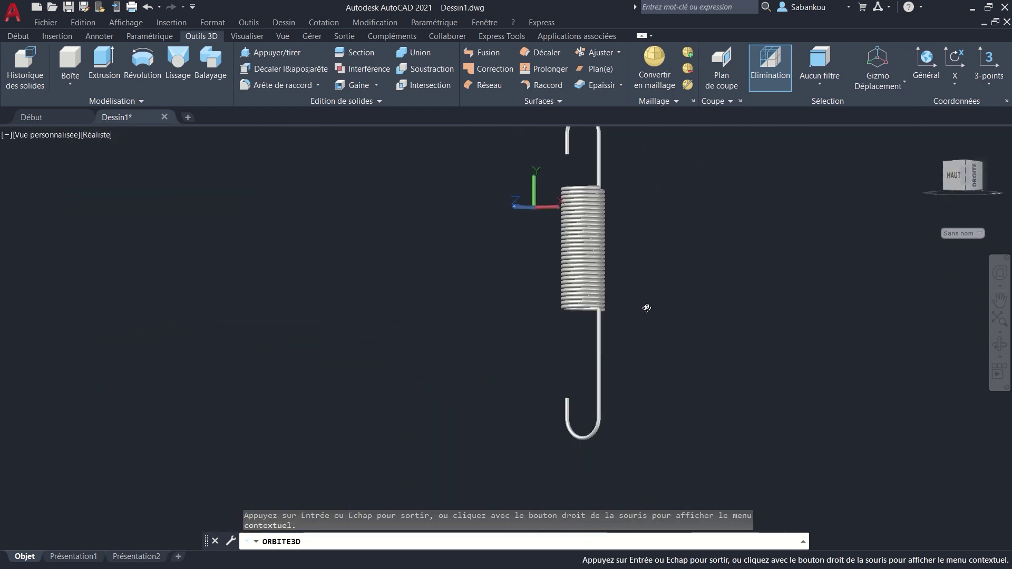
pyautogui.moveTo(659, 287); pyautogui.dragTo(623, 371)
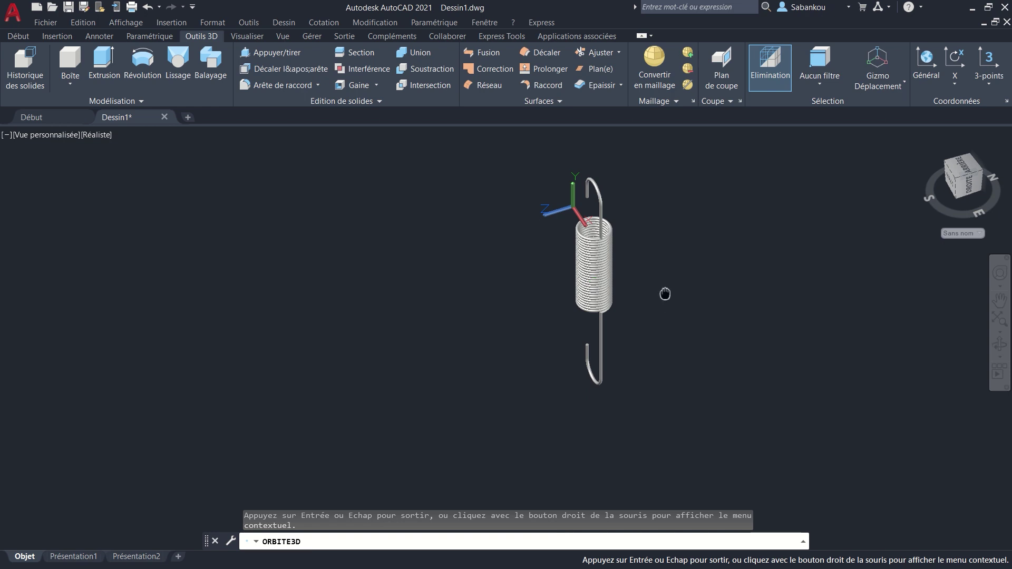
pyautogui.moveTo(664, 292); pyautogui.dragTo(517, 385)
pyautogui.scroll(5, 463, 354)
pyautogui.scroll(-2, 560, 338)
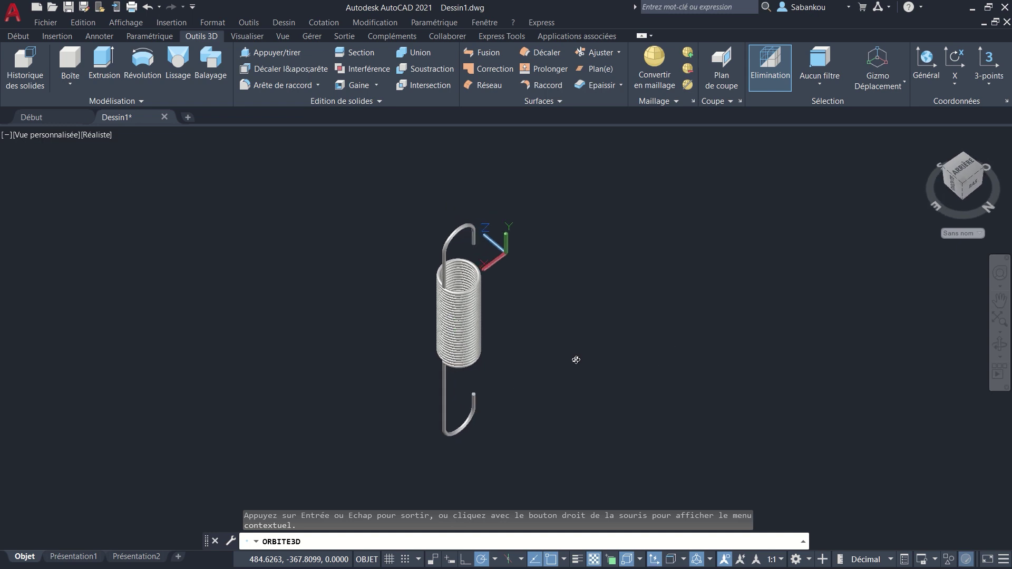
pyautogui.moveTo(576, 357); pyautogui.dragTo(538, 313)
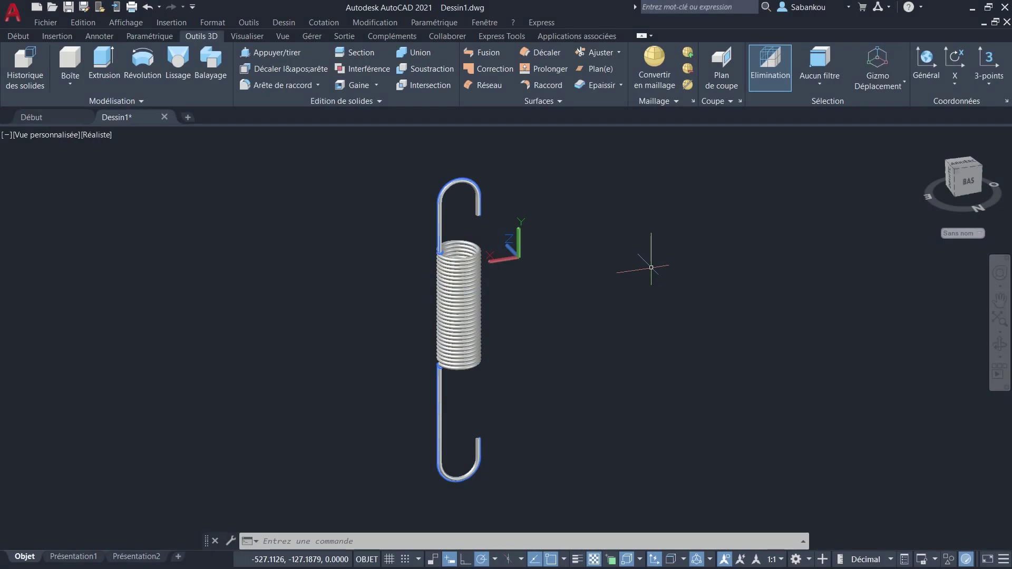
# Step: Assign the Autodesk library's Acier material to the window-selected spring from the Materials Browser
pyautogui.click(247, 36)
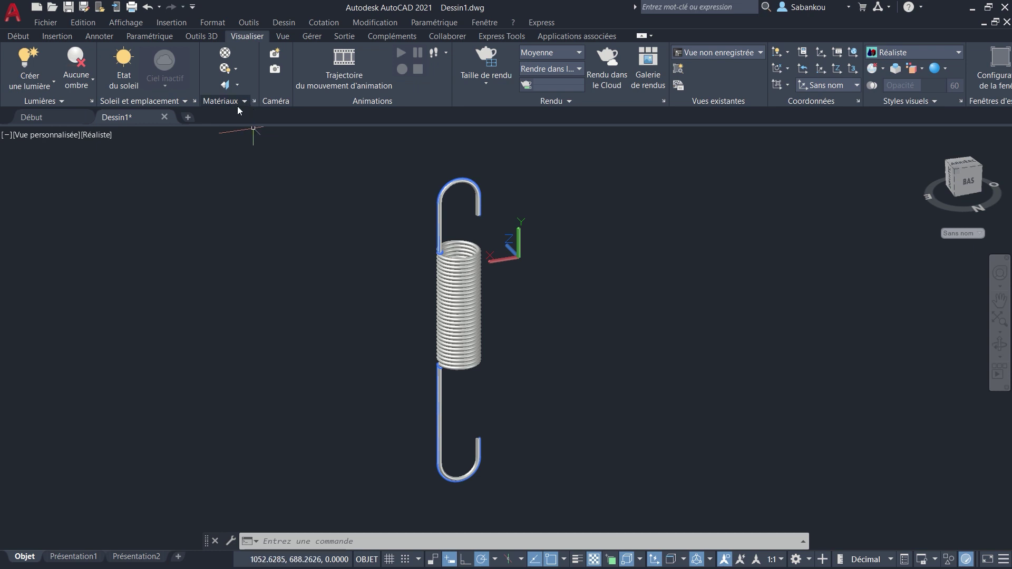
pyautogui.click(225, 53)
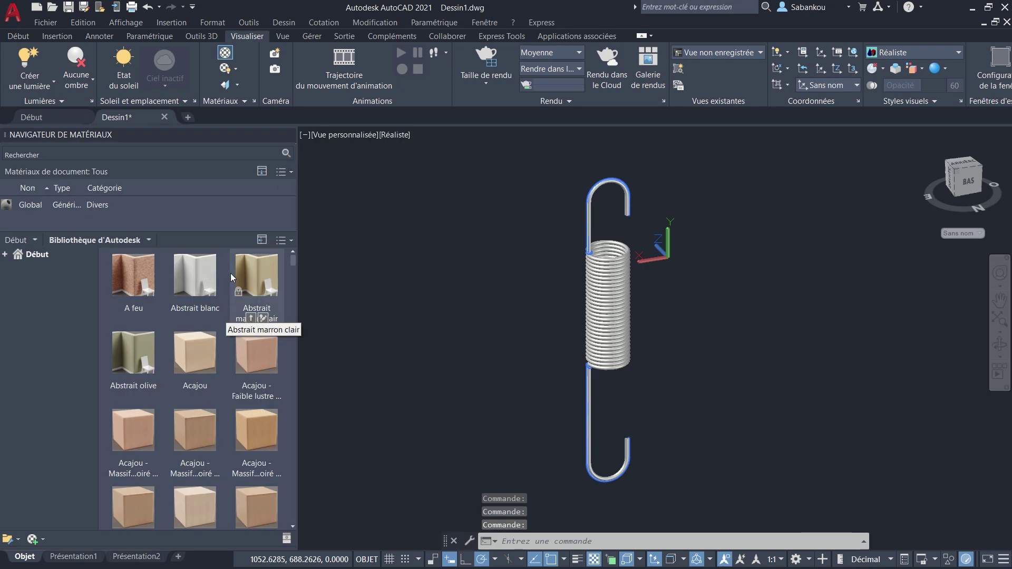
pyautogui.moveTo(241, 270)
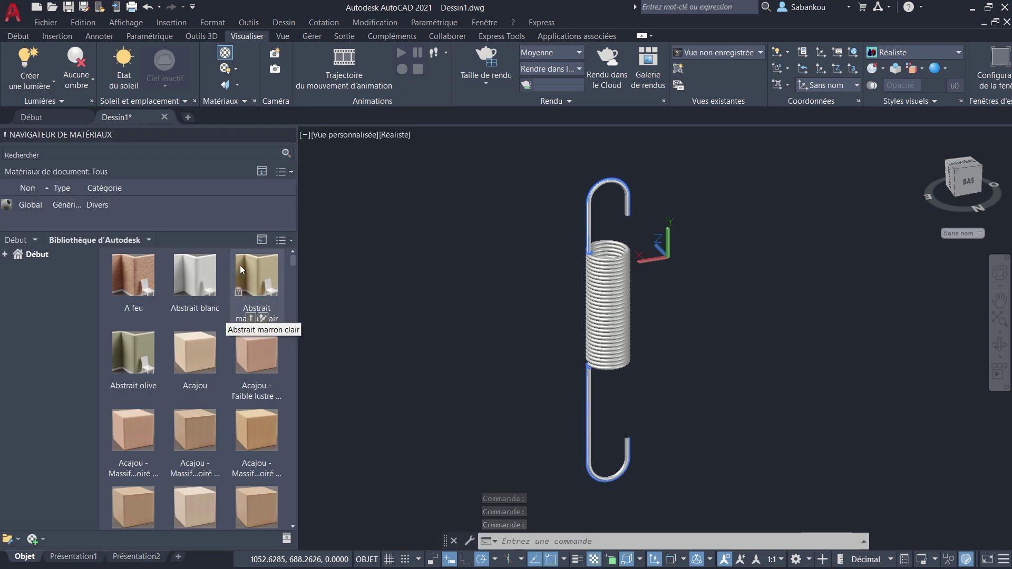
pyautogui.scroll(-3, 288, 309)
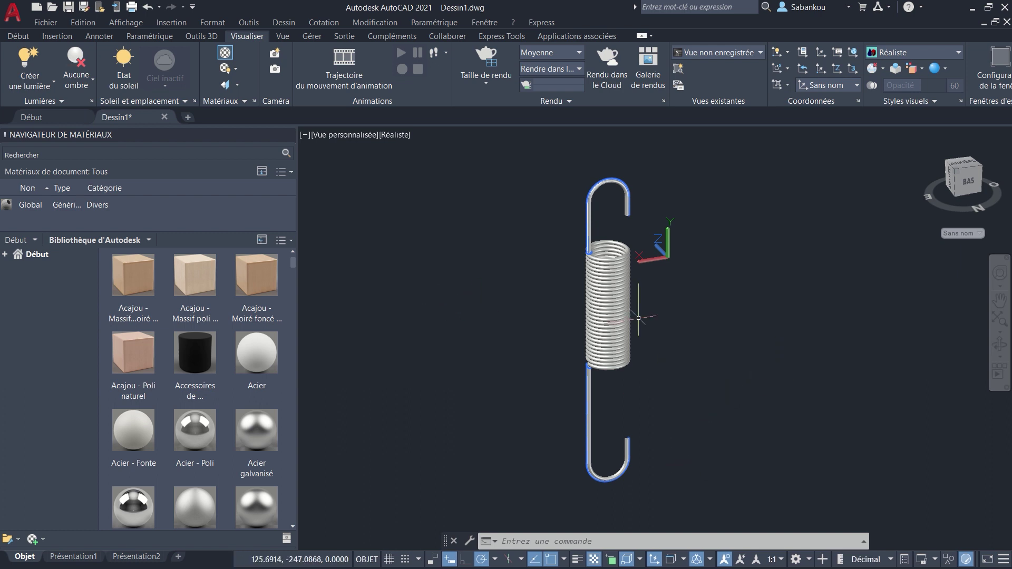
pyautogui.click(684, 392)
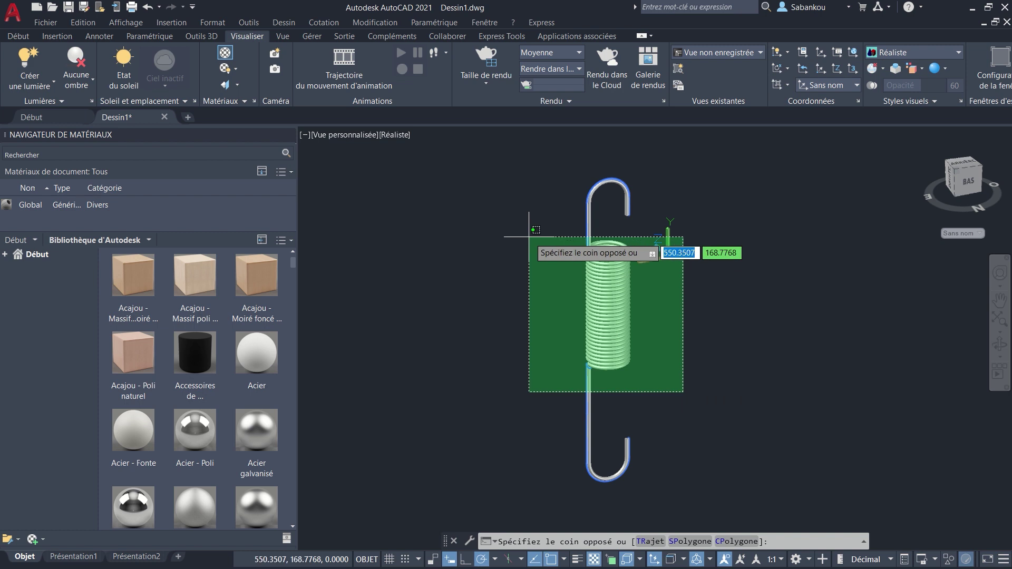
pyautogui.click(528, 219)
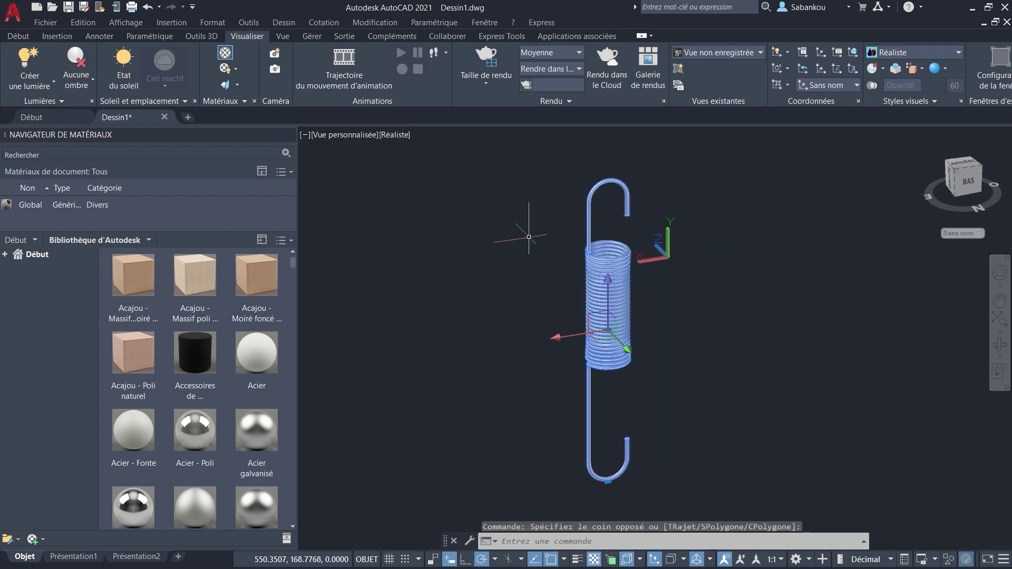
pyautogui.rightClick(261, 352)
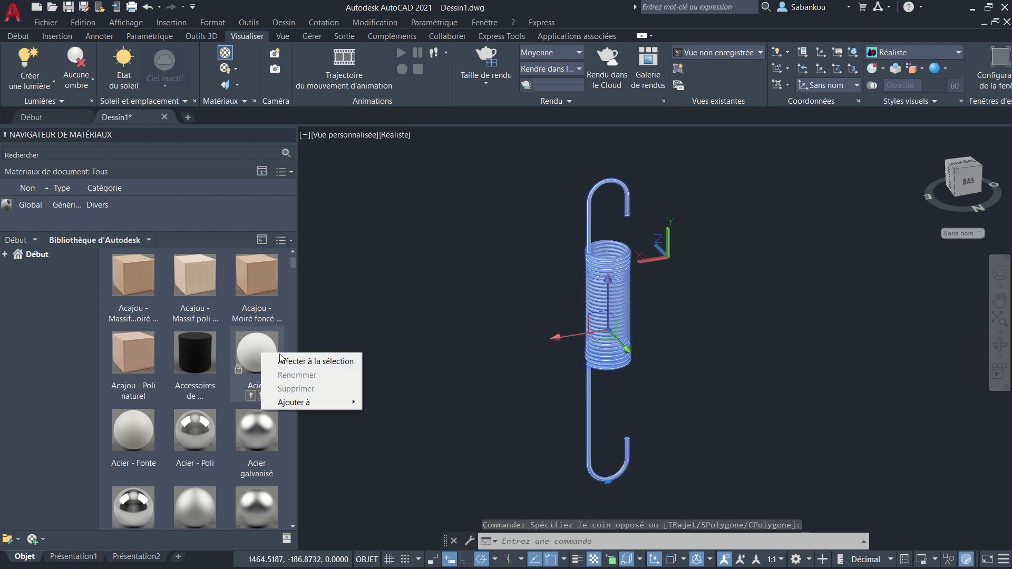
pyautogui.click(322, 362)
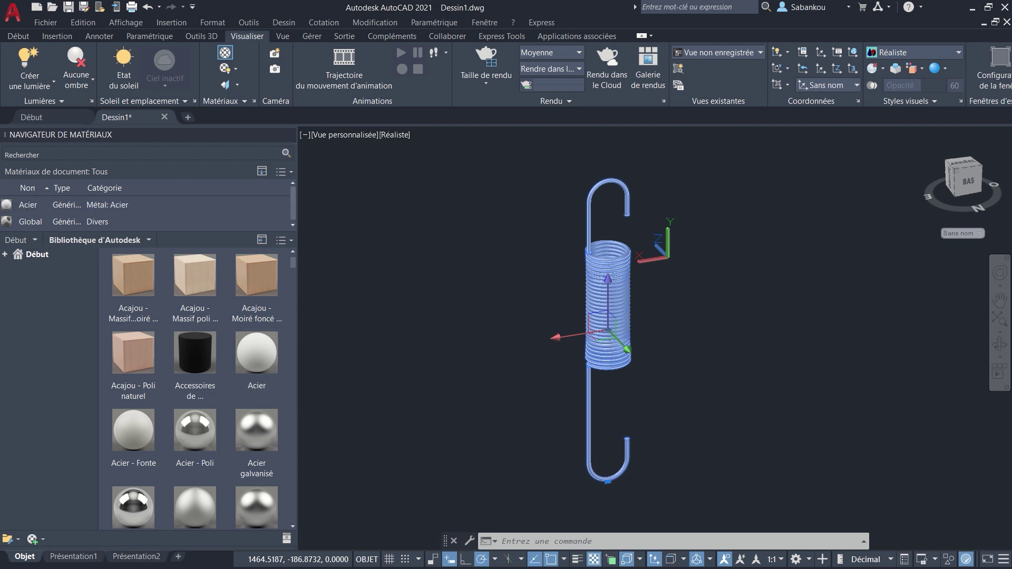
pyautogui.click(567, 343)
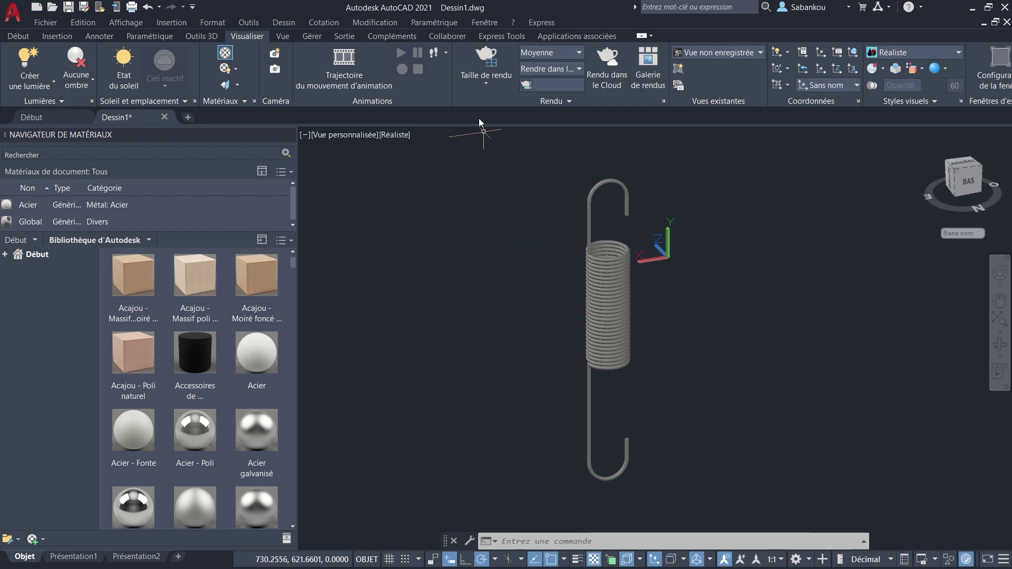
# Step: Set the render size to 1920 x 1080 px - Full HDTV and render the spring
pyautogui.click(492, 87)
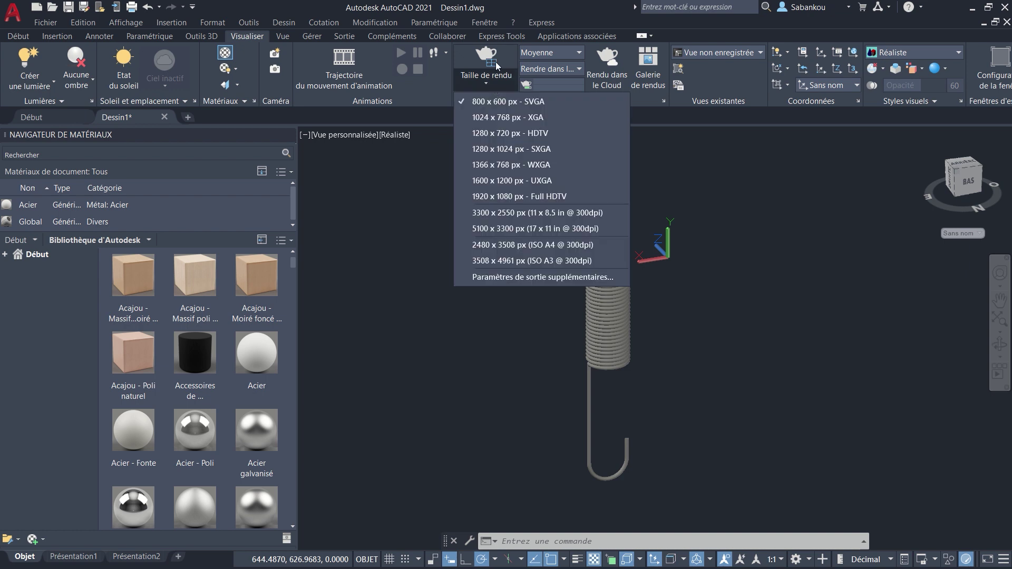
pyautogui.click(496, 62)
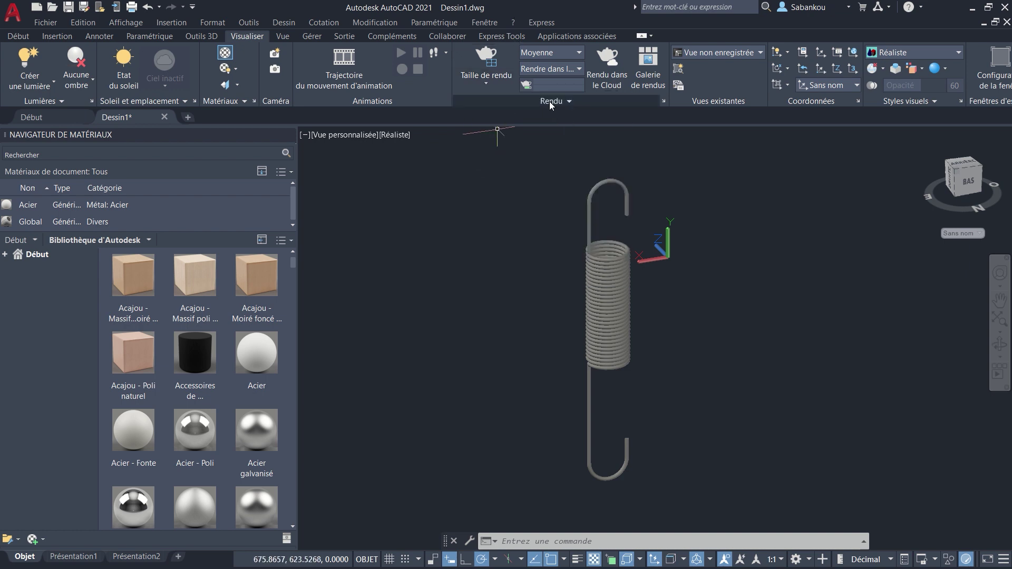
pyautogui.click(492, 83)
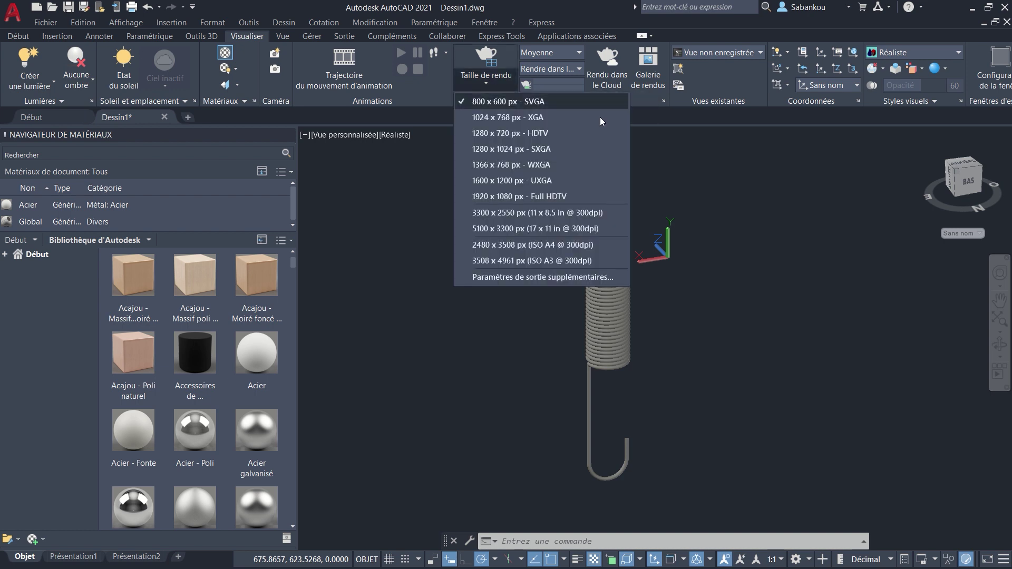
pyautogui.click(566, 196)
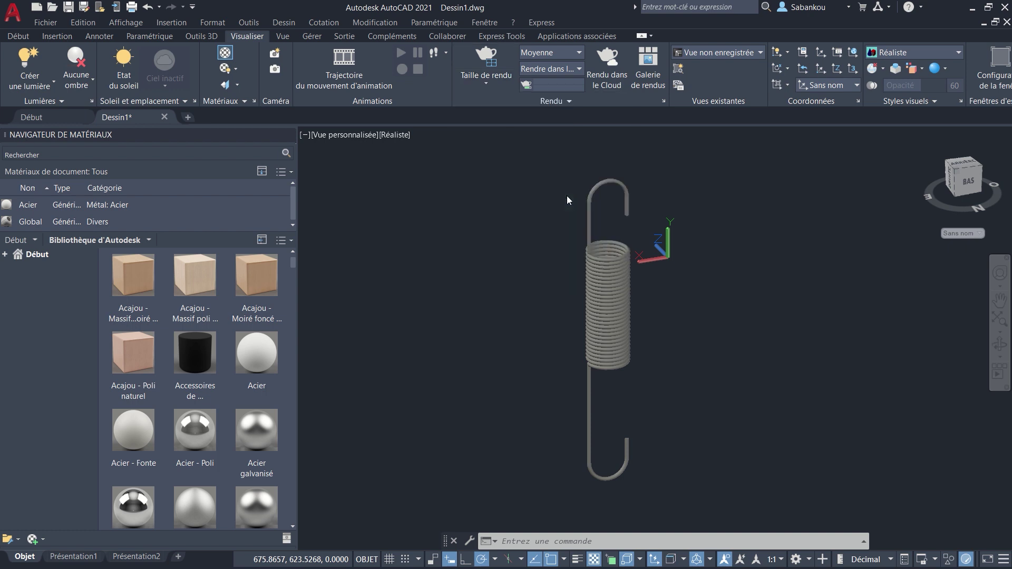
pyautogui.click(489, 56)
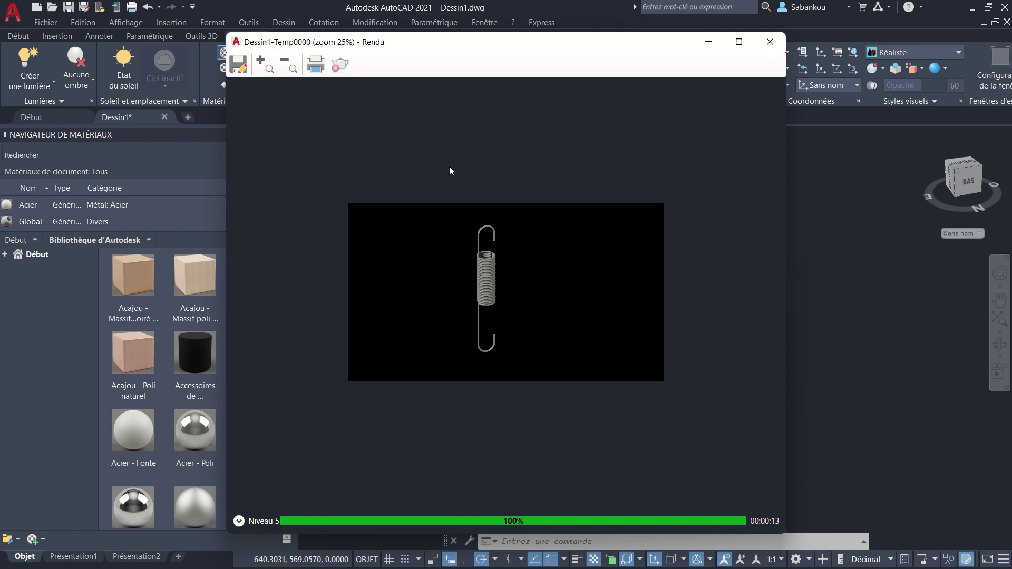
# Step: Save the render to the desktop (Bureau) as PNG 'RESSORT DE TRACTION' at 30 dots per inch
pyautogui.click(243, 67)
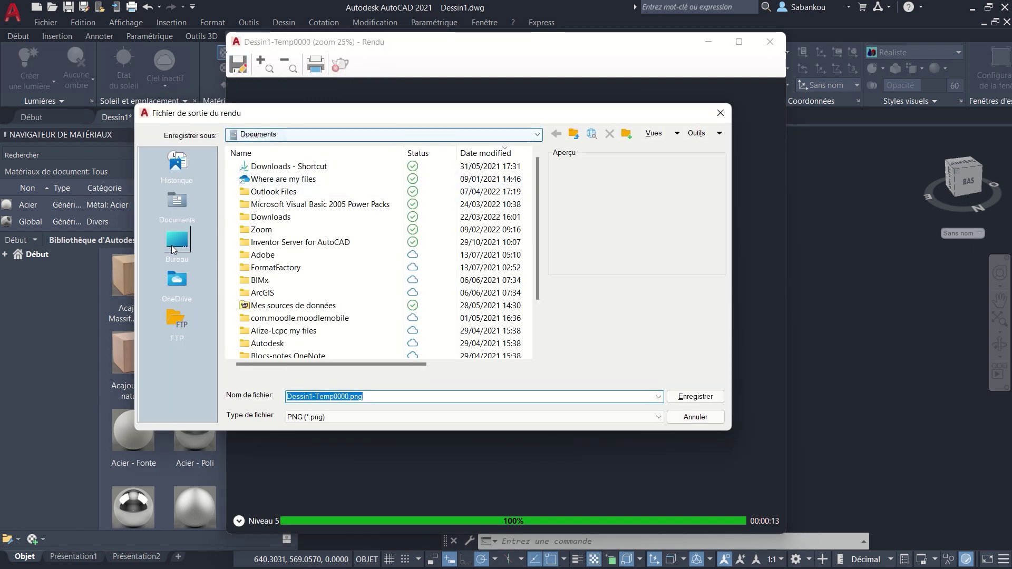
pyautogui.click(186, 247)
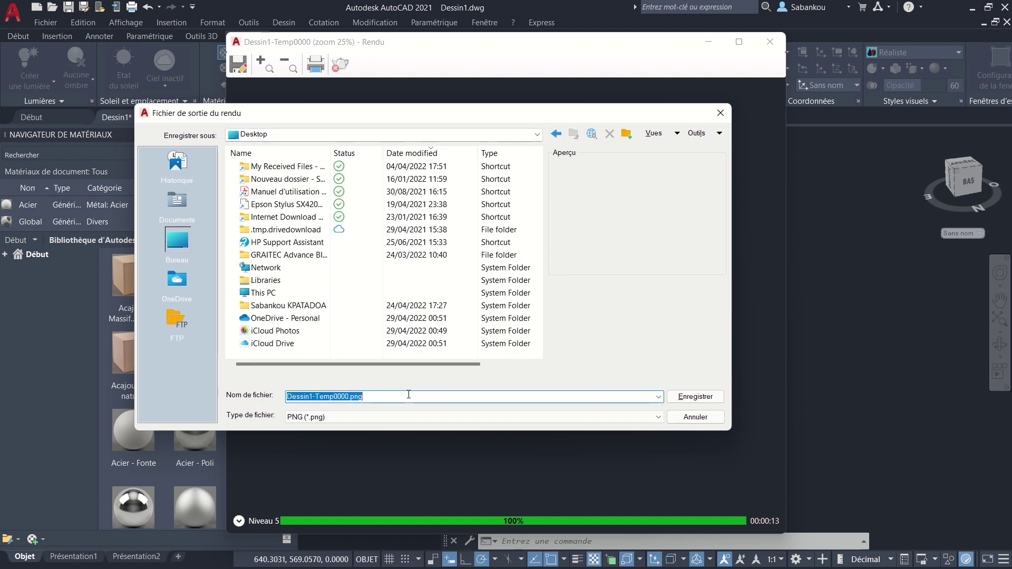
pyautogui.write('RESS')
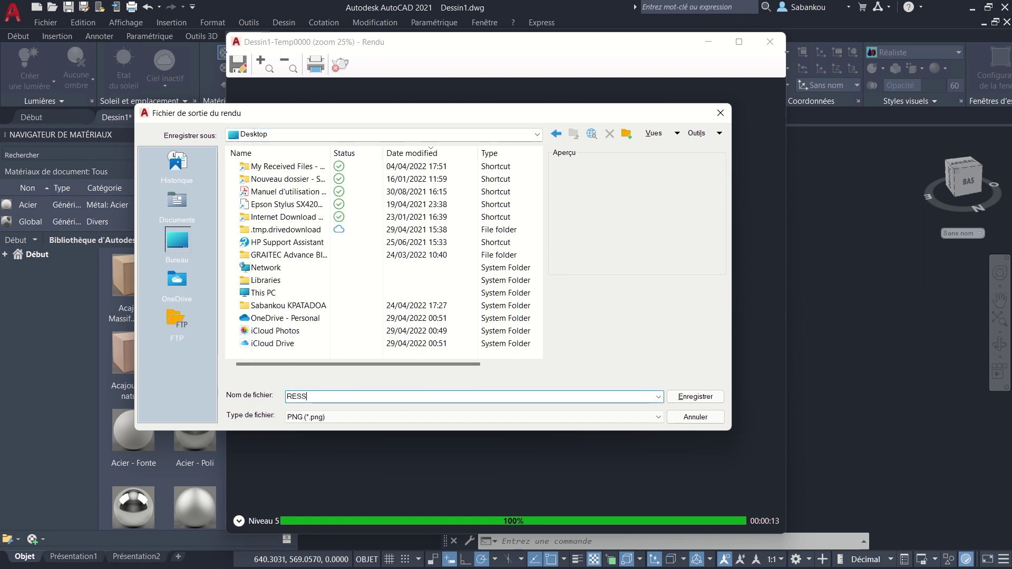
pyautogui.write('ORT DE TRACTION')
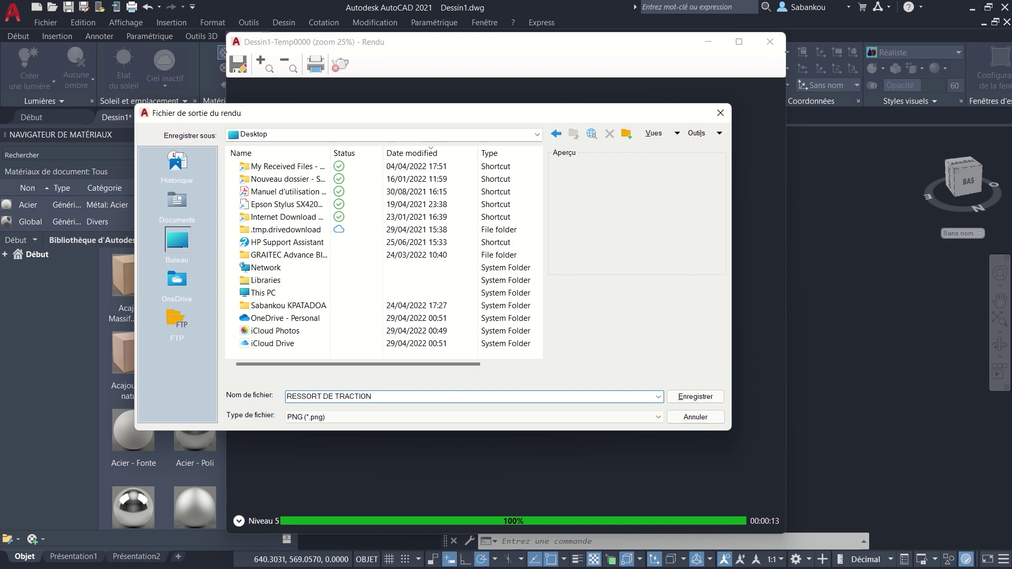
pyautogui.press('Return')
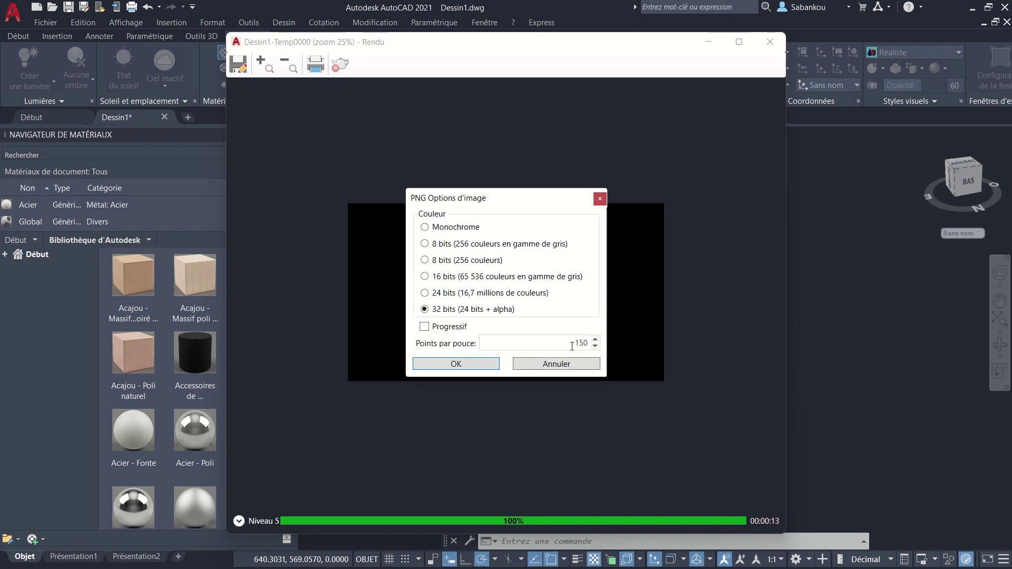
pyautogui.moveTo(572, 346); pyautogui.dragTo(780, 336)
pyautogui.write('300')
pyautogui.press('Return')
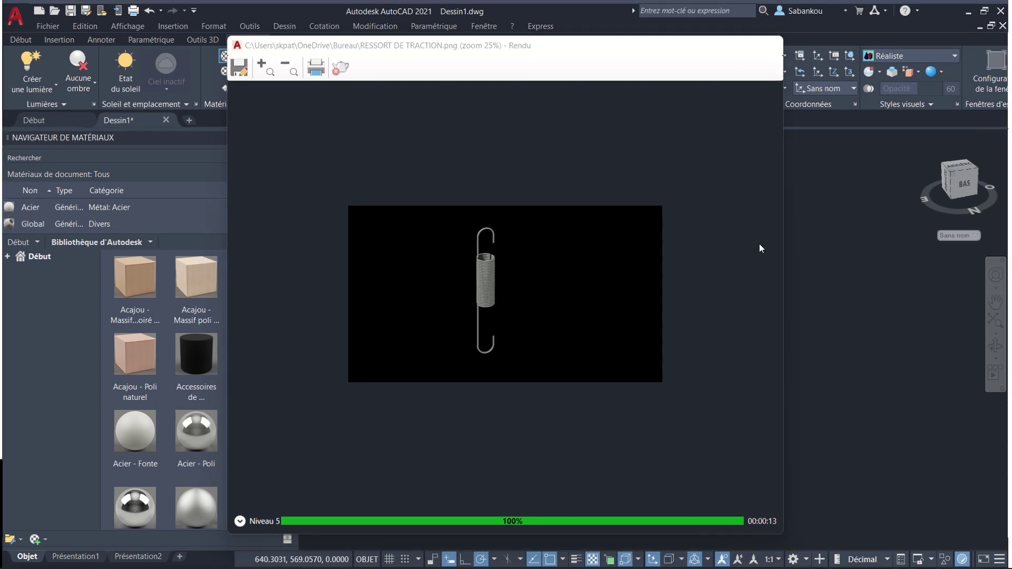
pyautogui.press('super+d')
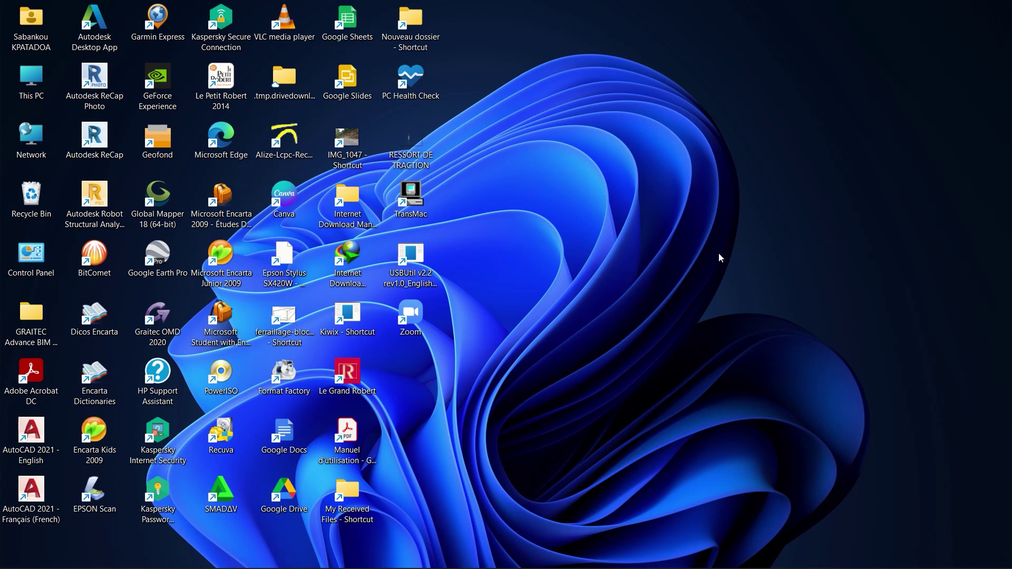
pyautogui.doubleClick(427, 152)
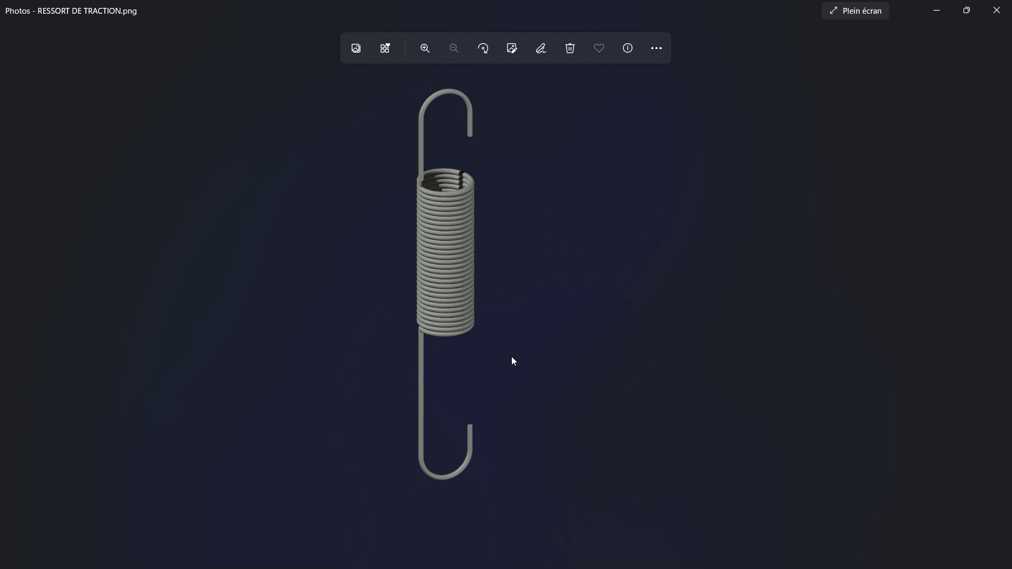
pyautogui.click(932, 8)
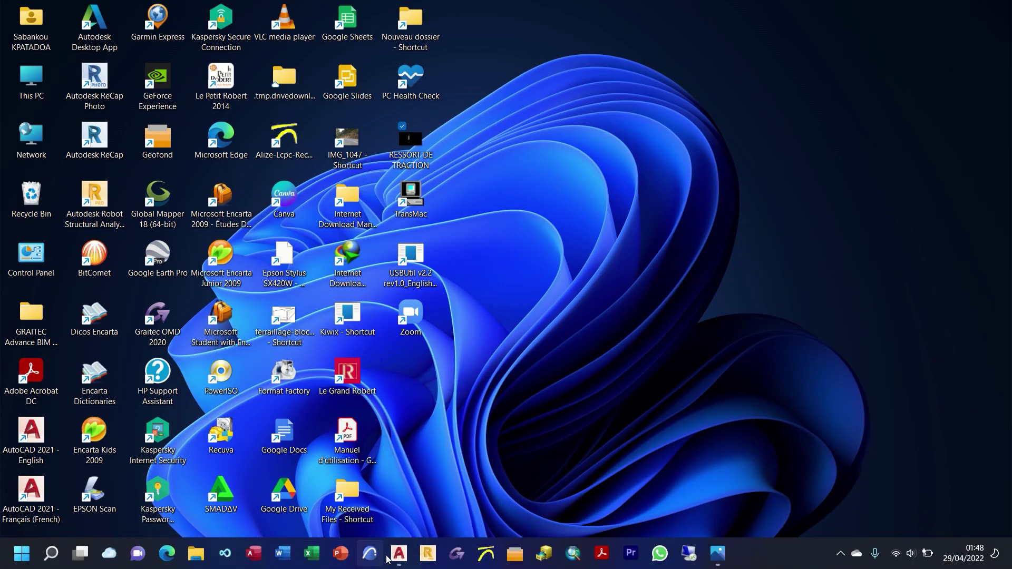
# Step: Bring back the render window, then the main Dessin1.dwg window with the steel spring
pyautogui.moveTo(400, 552)
pyautogui.click(454, 499)
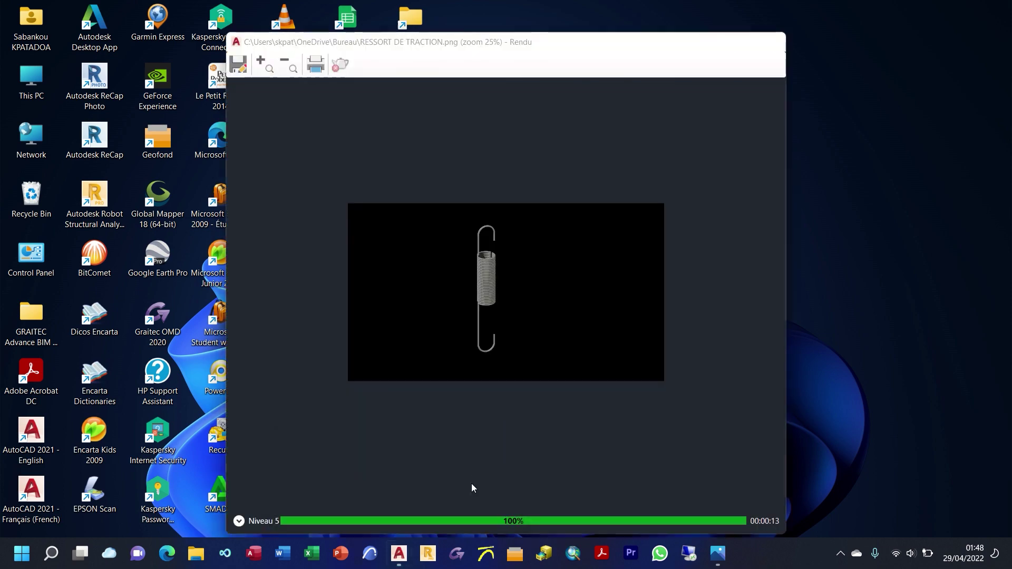
pyautogui.moveTo(399, 552)
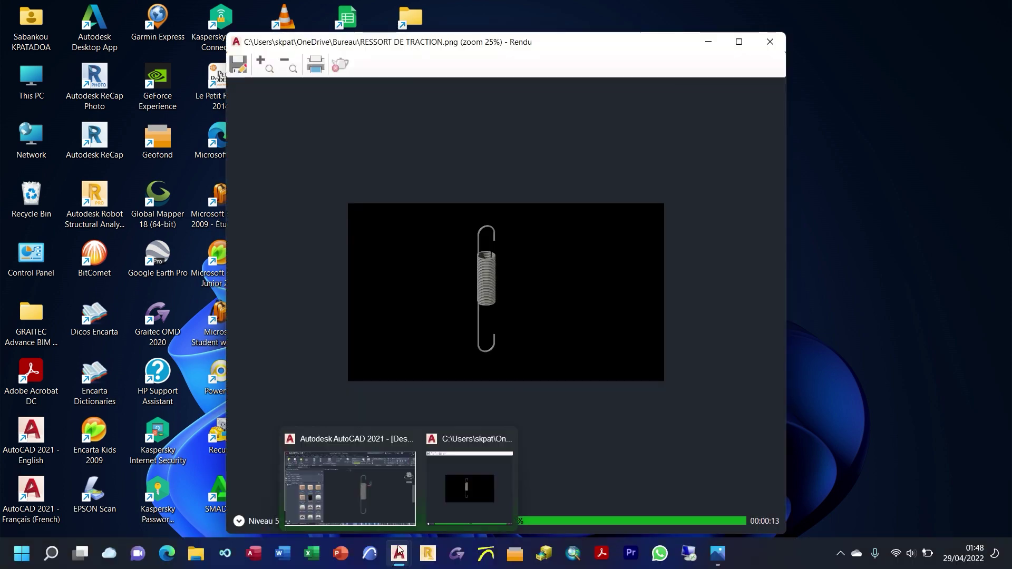
pyautogui.click(400, 488)
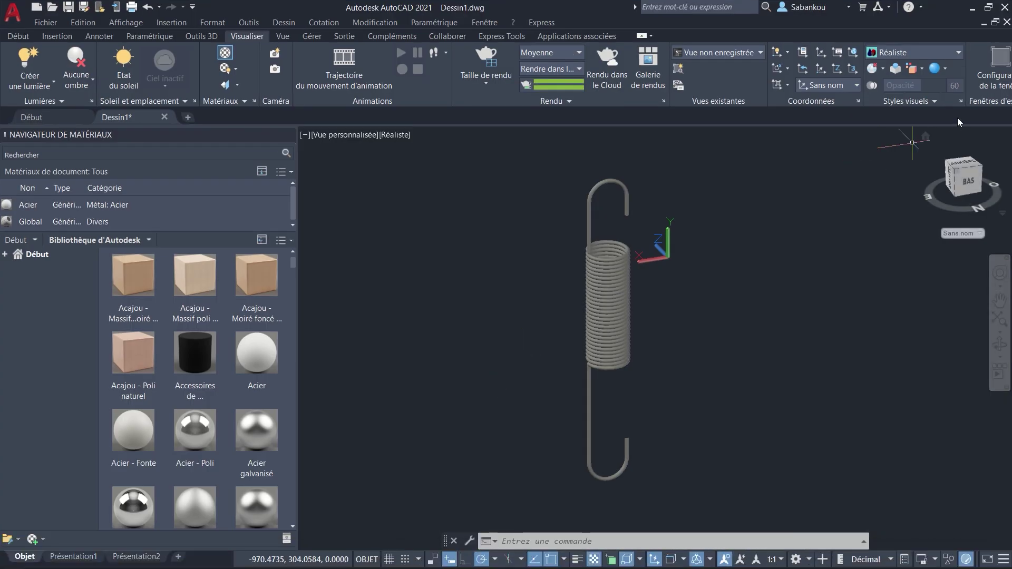